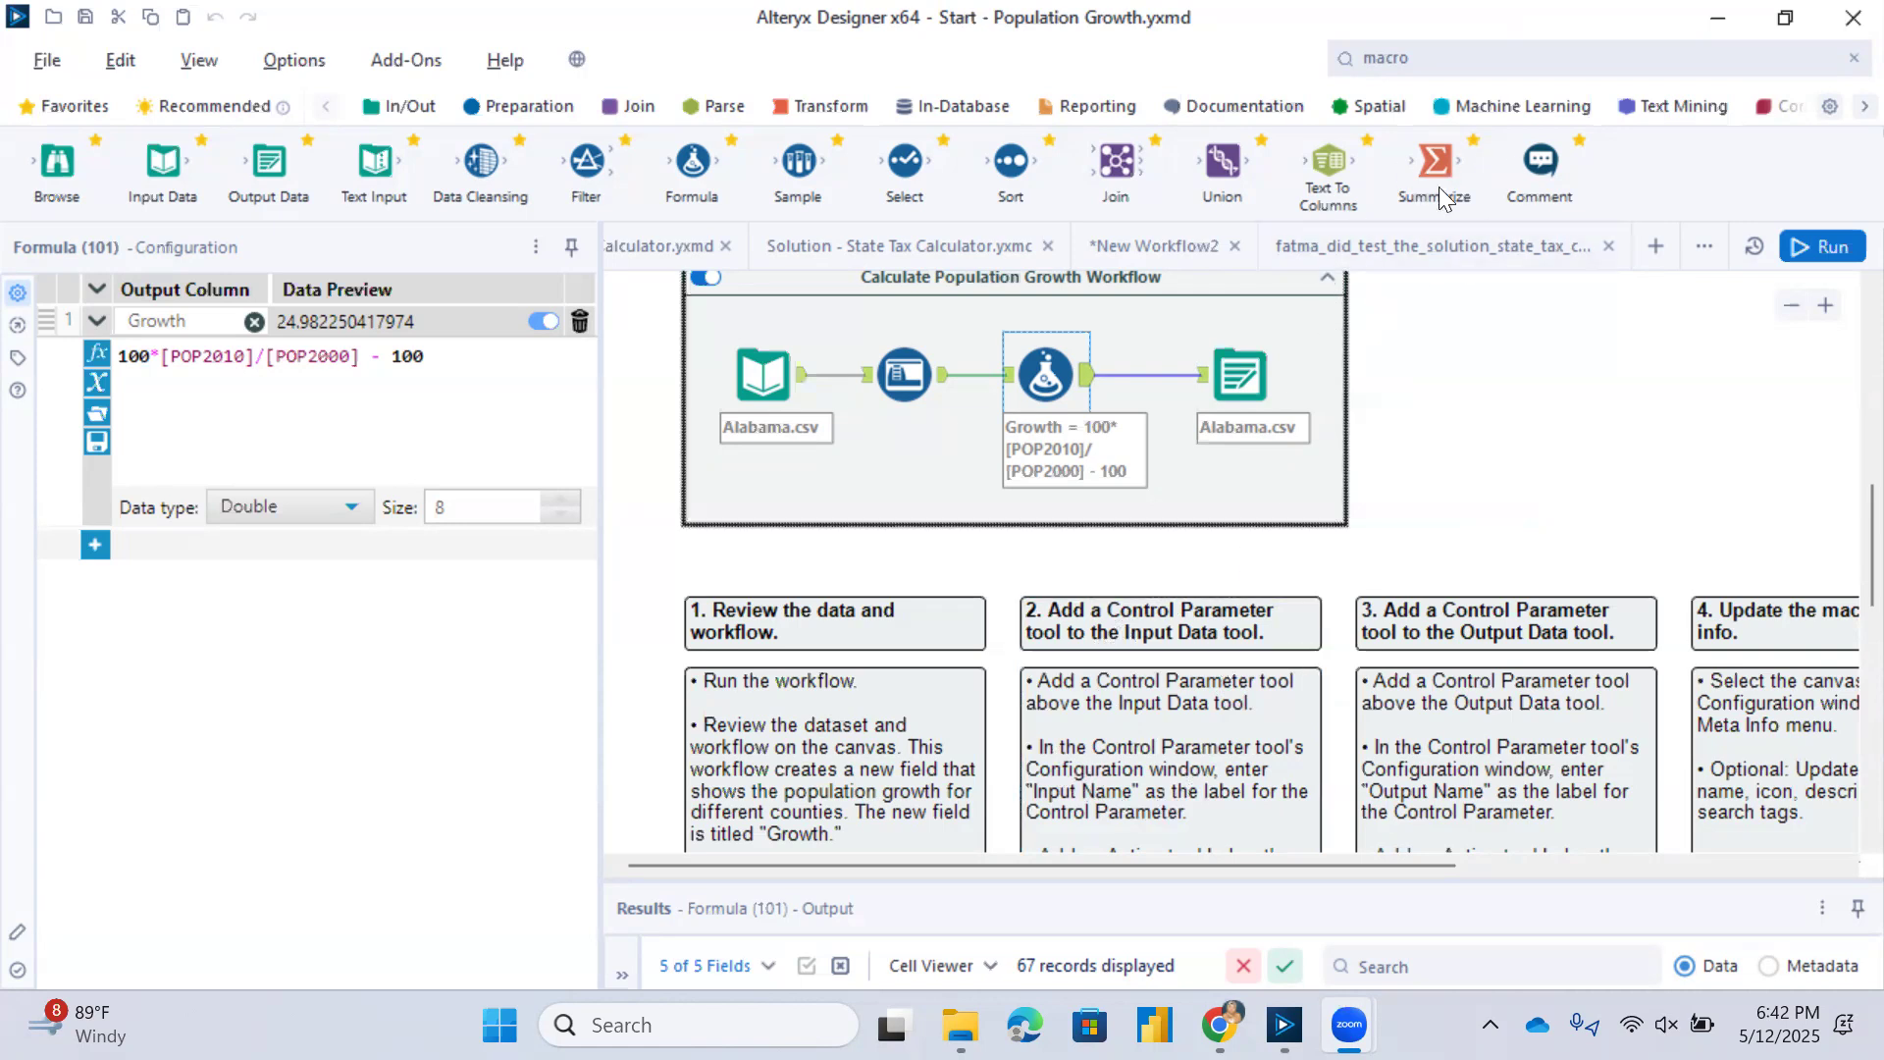
Add a Control Parameter tool to the canvas and label it "Input Name".
click(1344, 61)
text(cont)
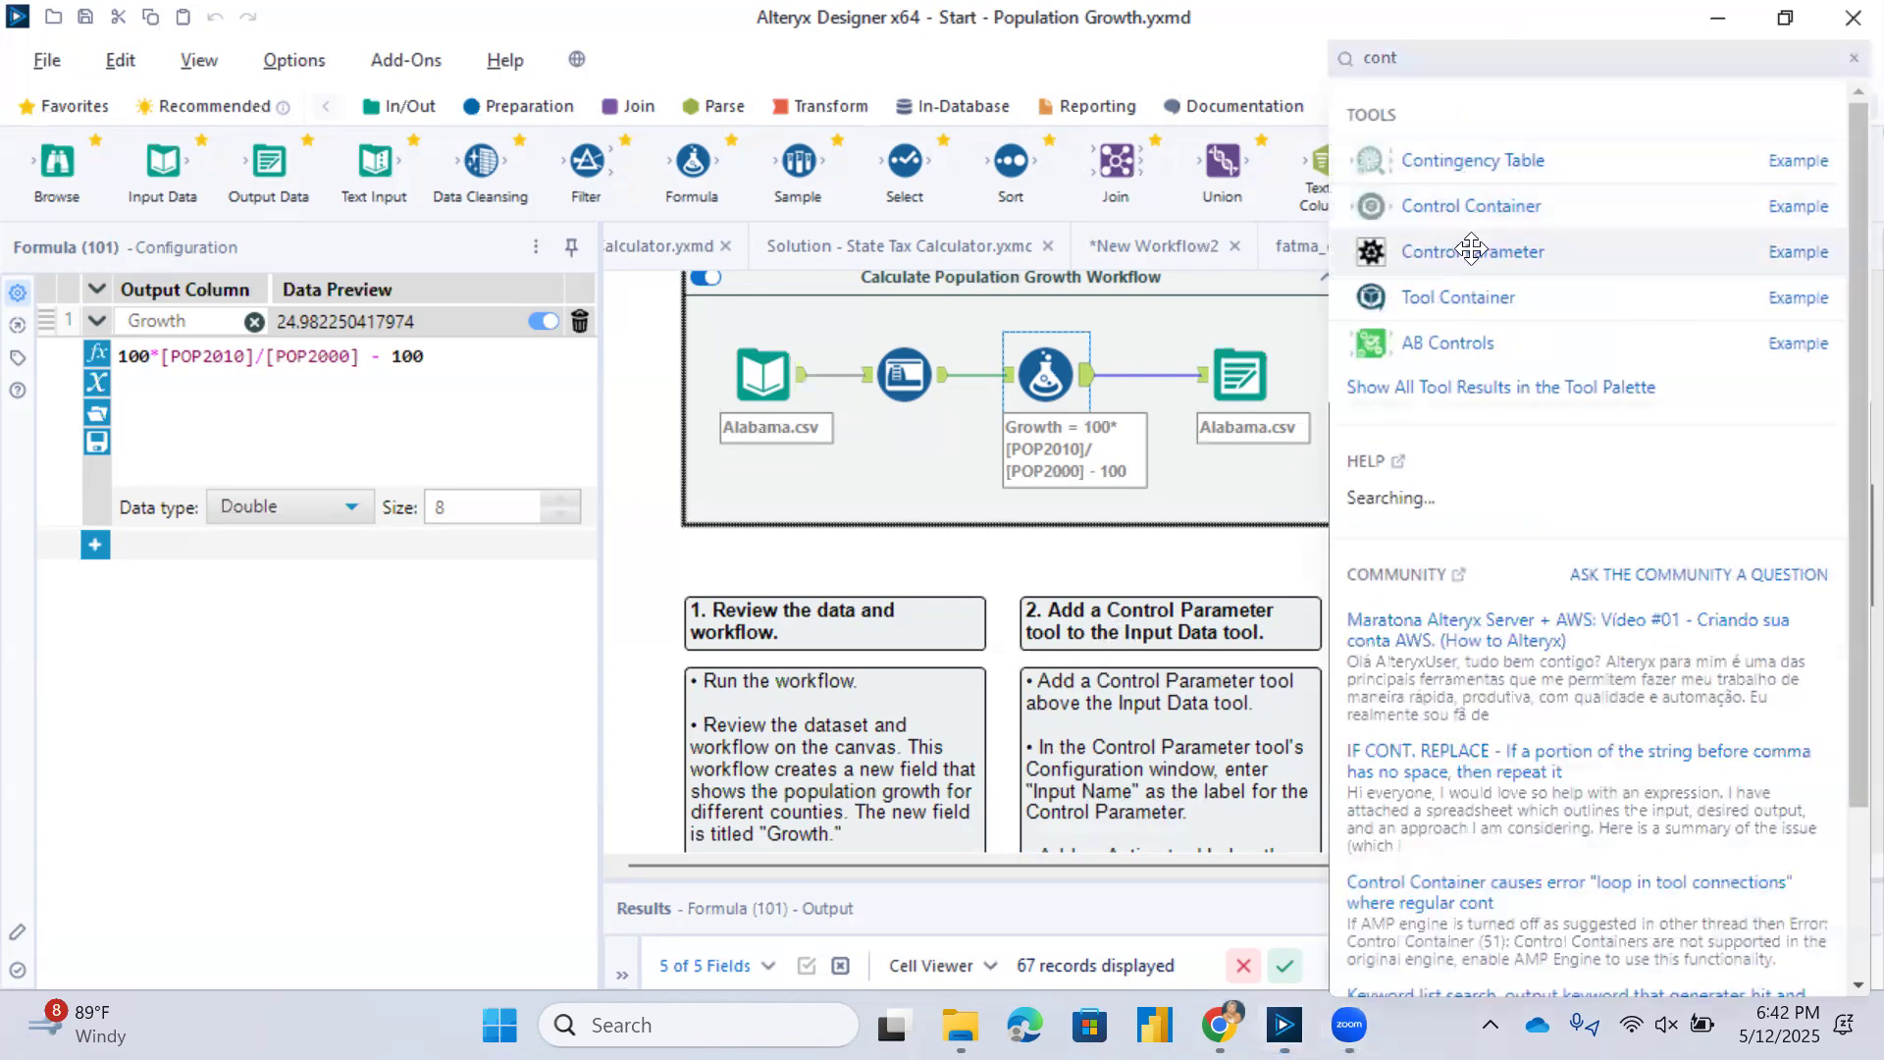
drag(1471, 249, 1480, 324)
click(277, 332)
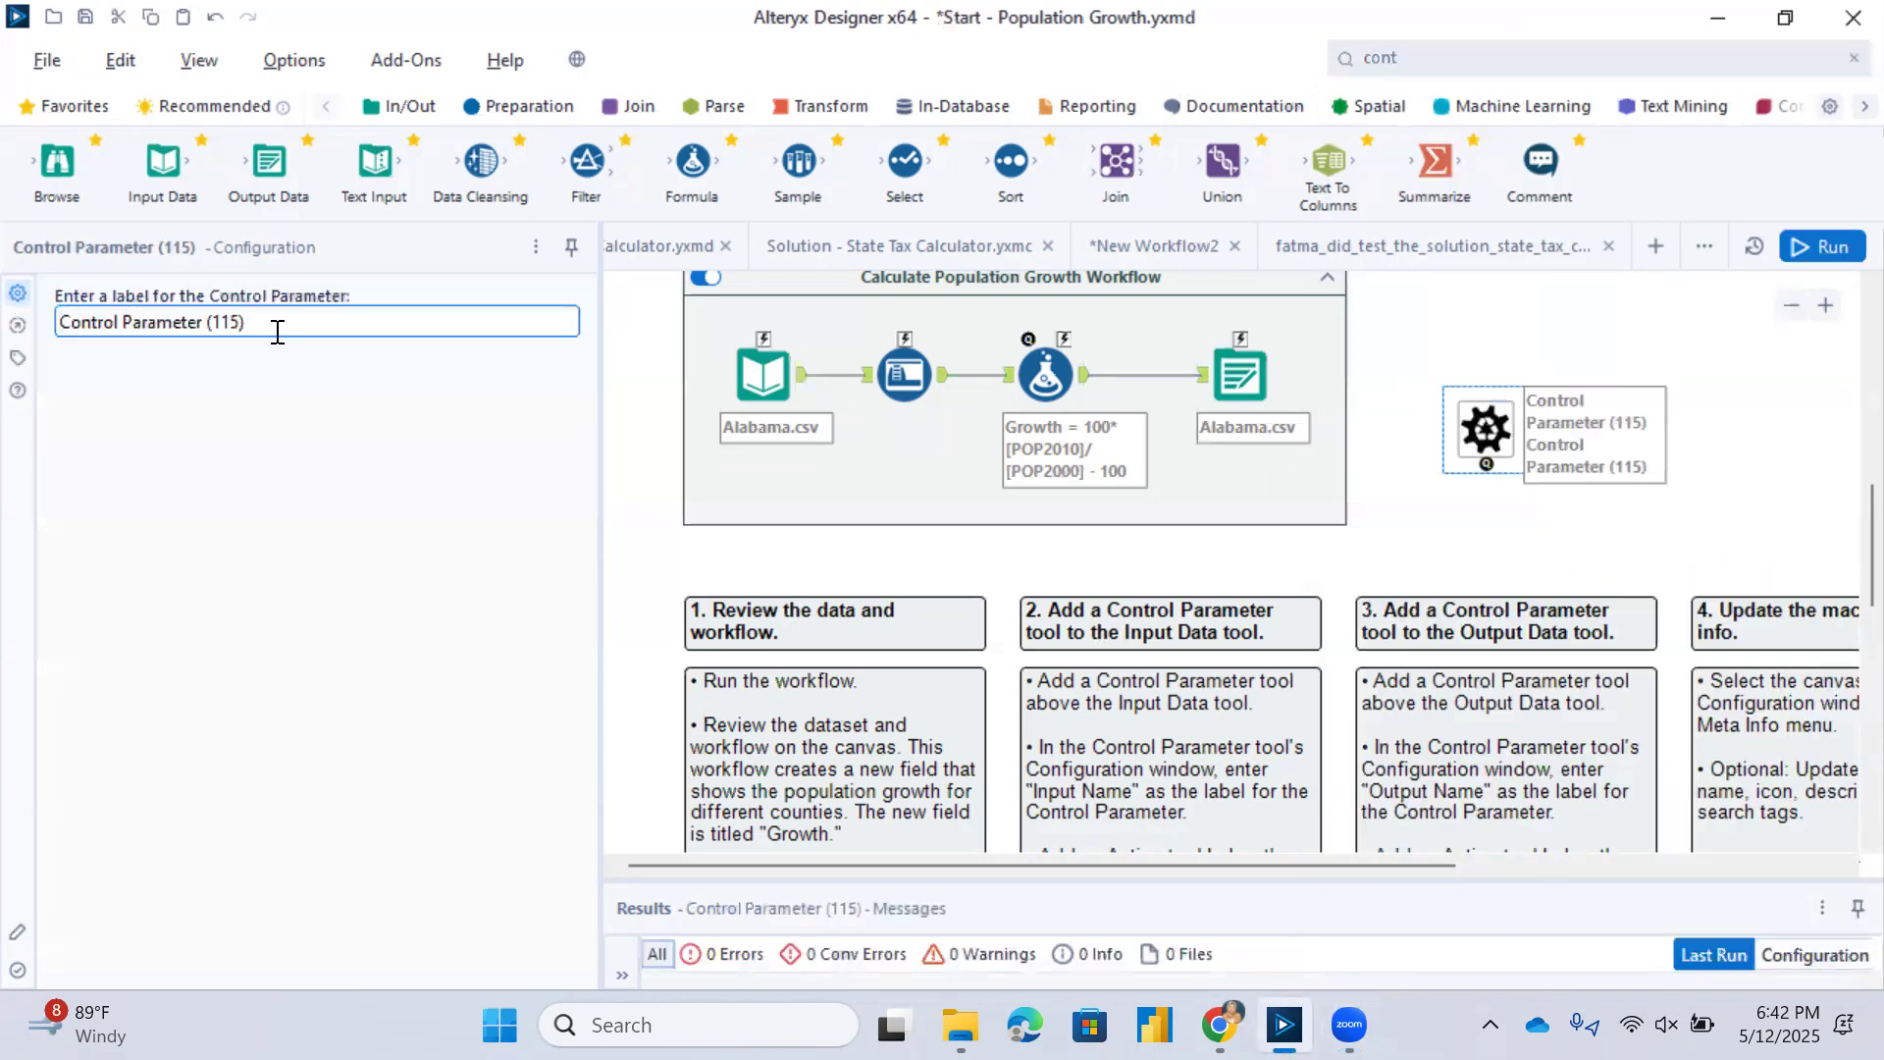
drag(278, 332, 5, 324)
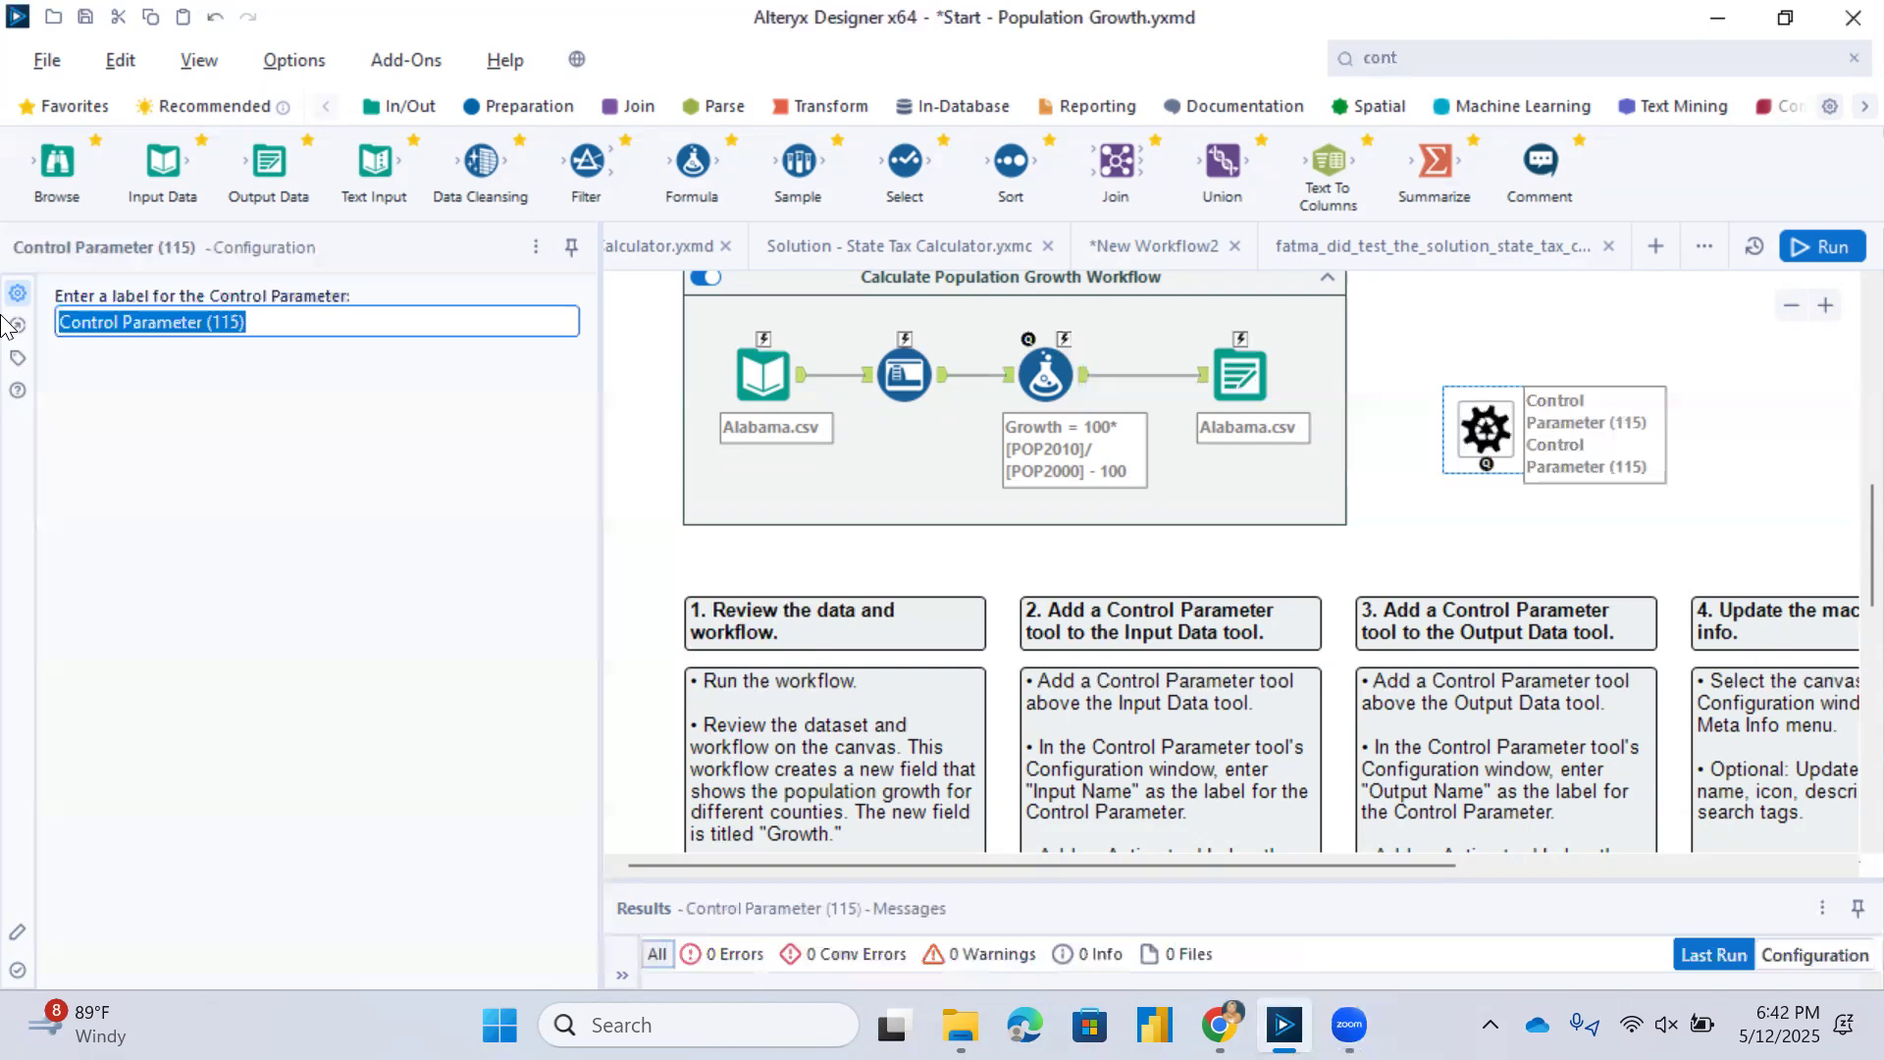
text(Input )
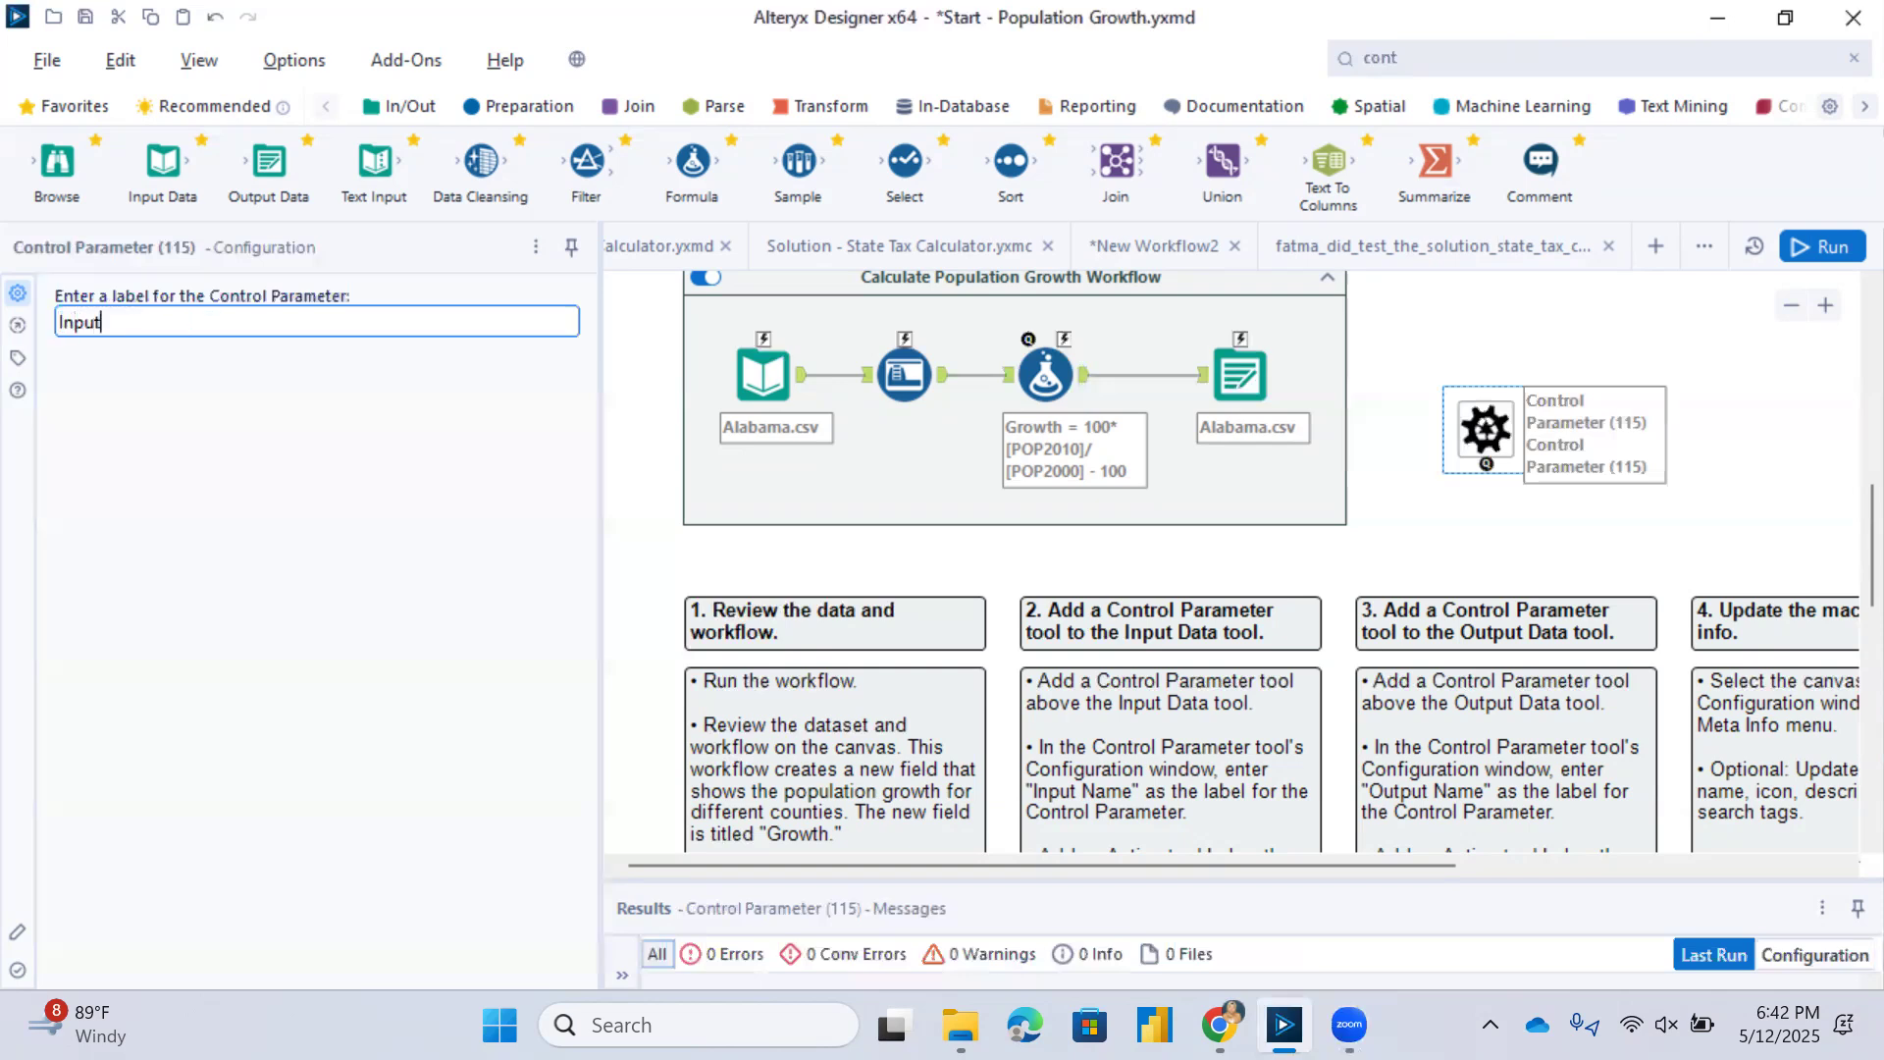
text(Name)
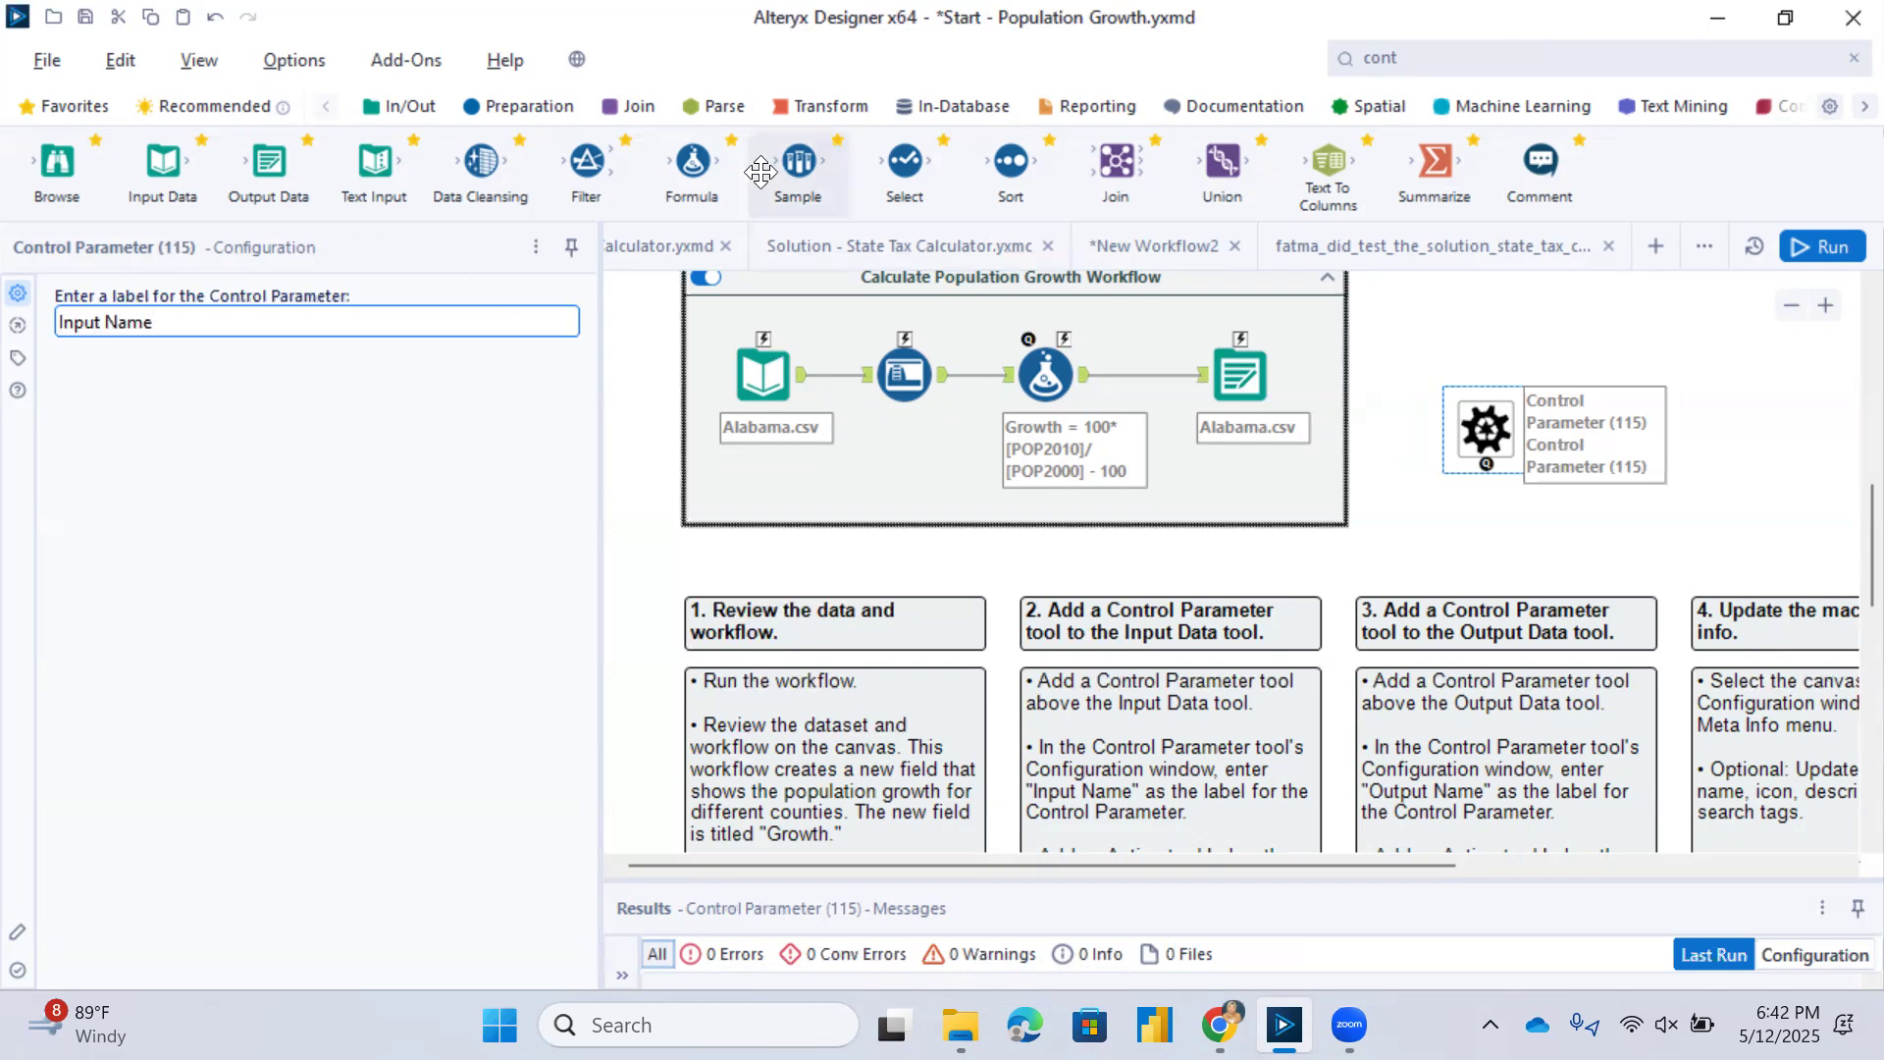
Move the Input Name control parameter above the Input Data tool, just outside the Calculate Population Growth Workflow container.
scroll(771, 281, up, 1)
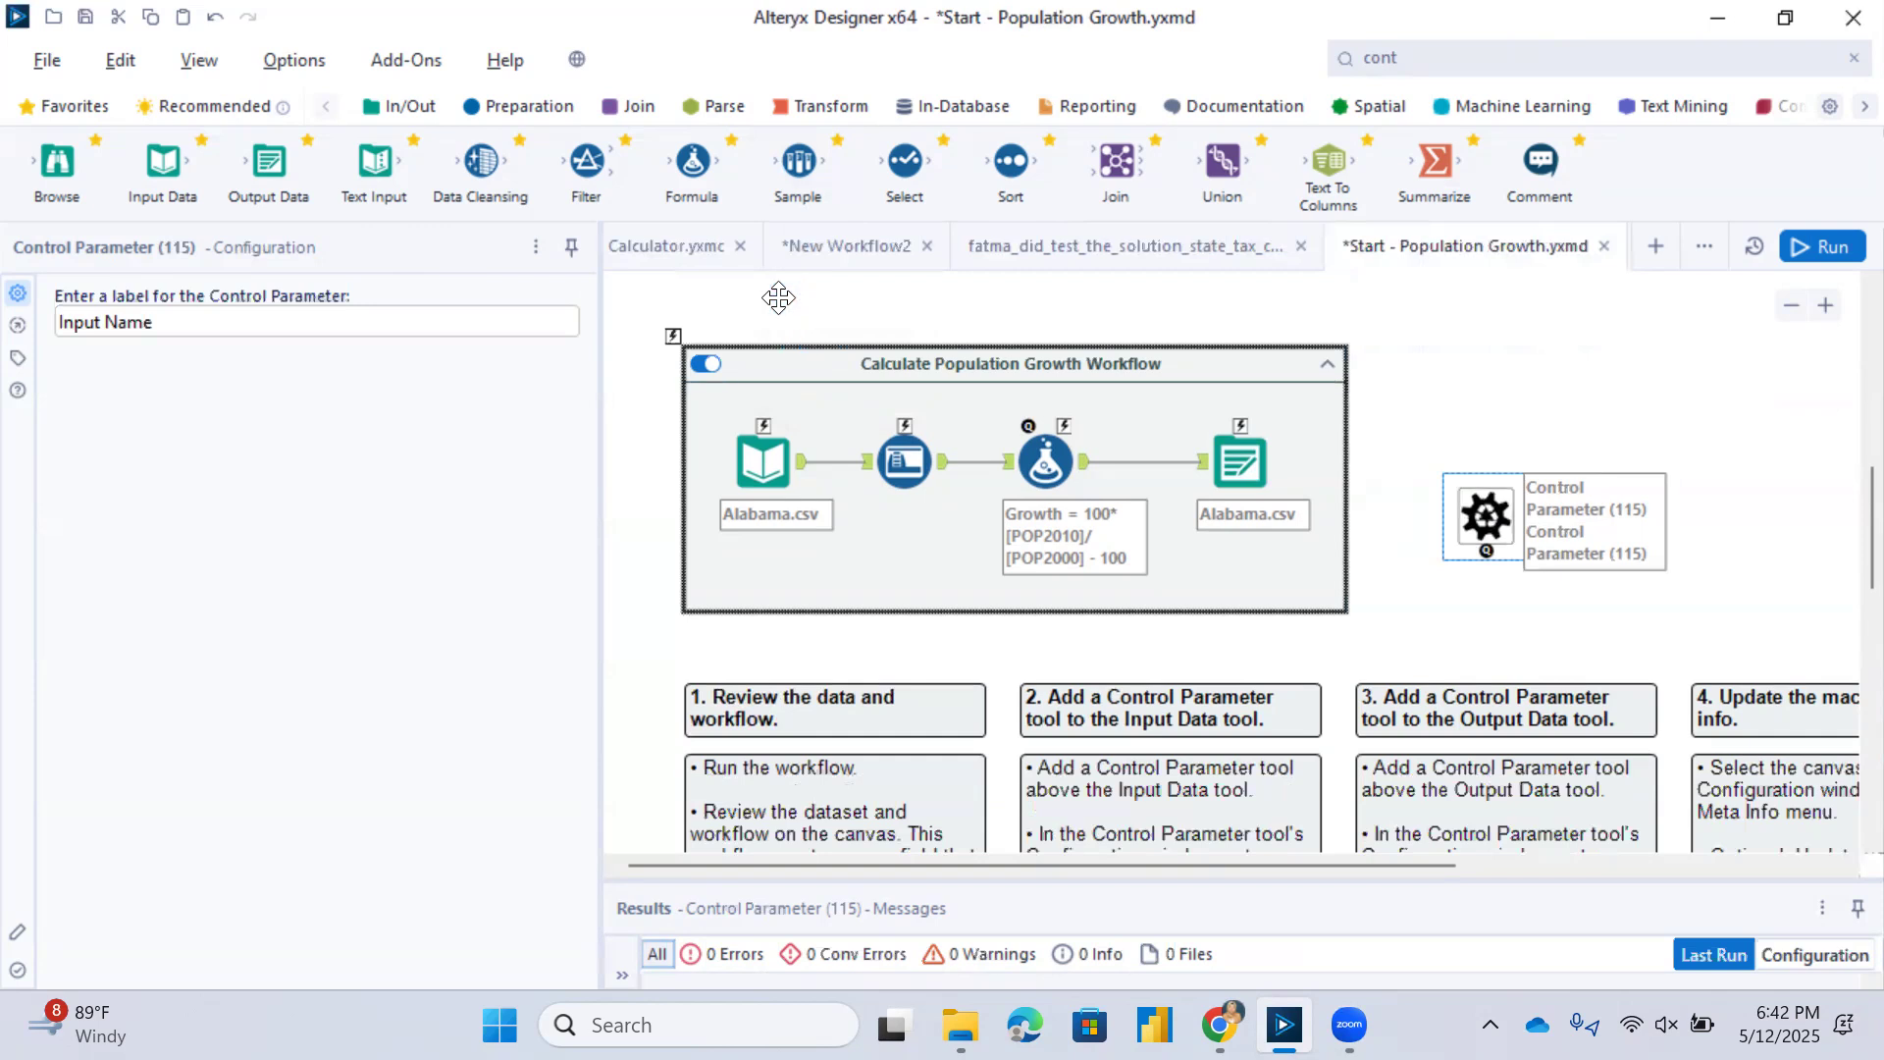
drag(1520, 491, 1610, 543)
scroll(1840, 388, down, 3)
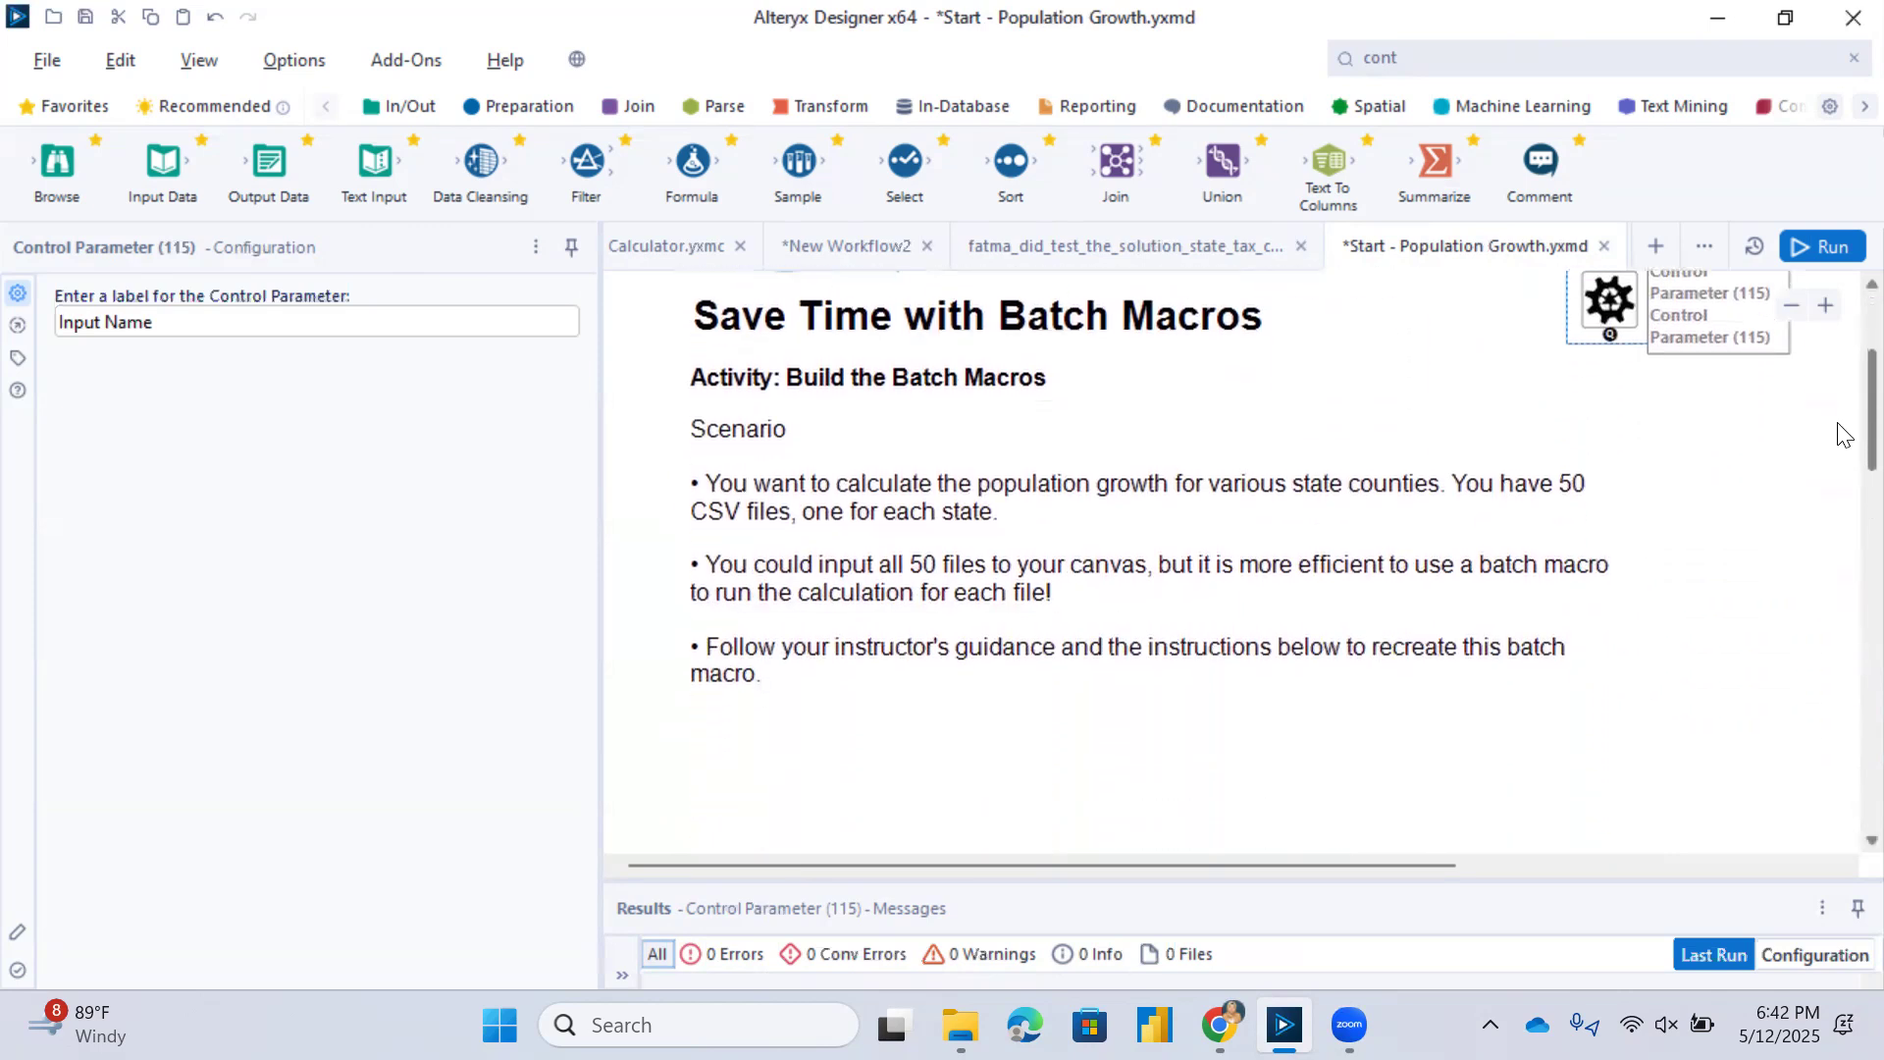
drag(1609, 302, 797, 795)
scroll(1838, 412, down, 4)
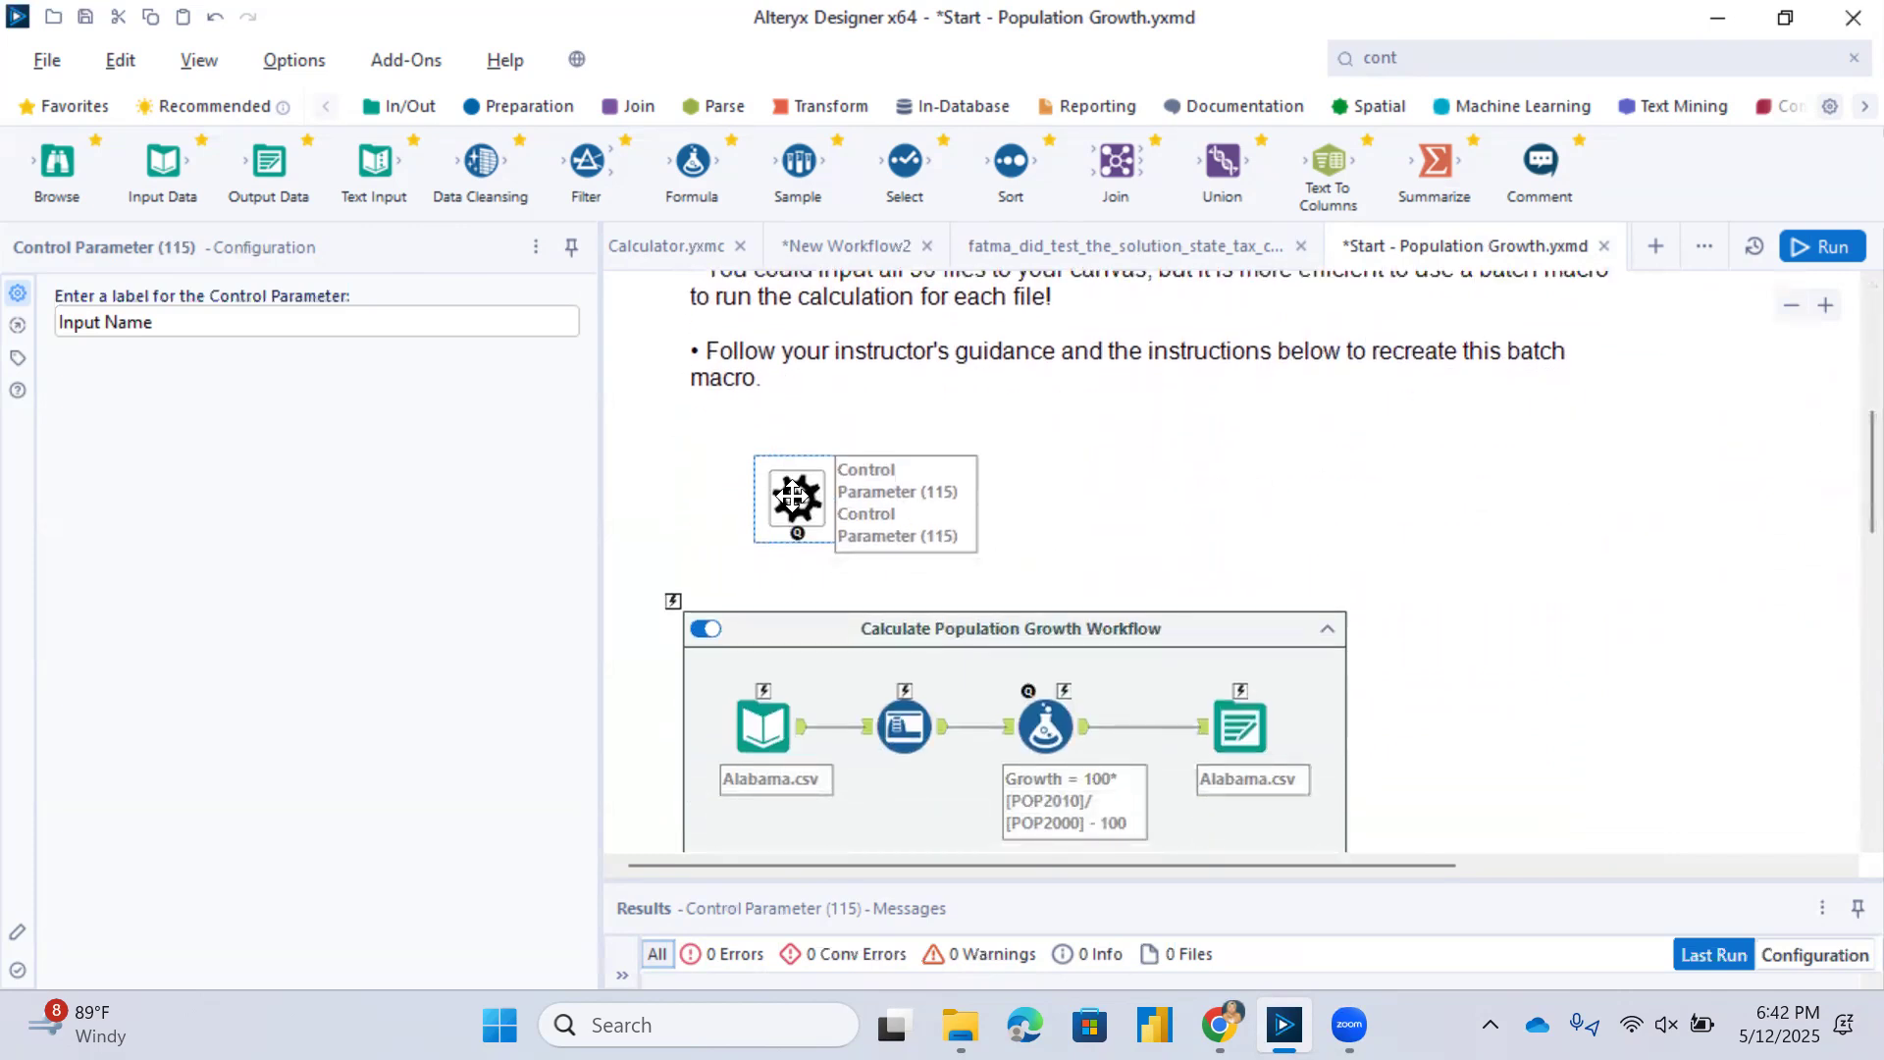
drag(799, 500, 746, 517)
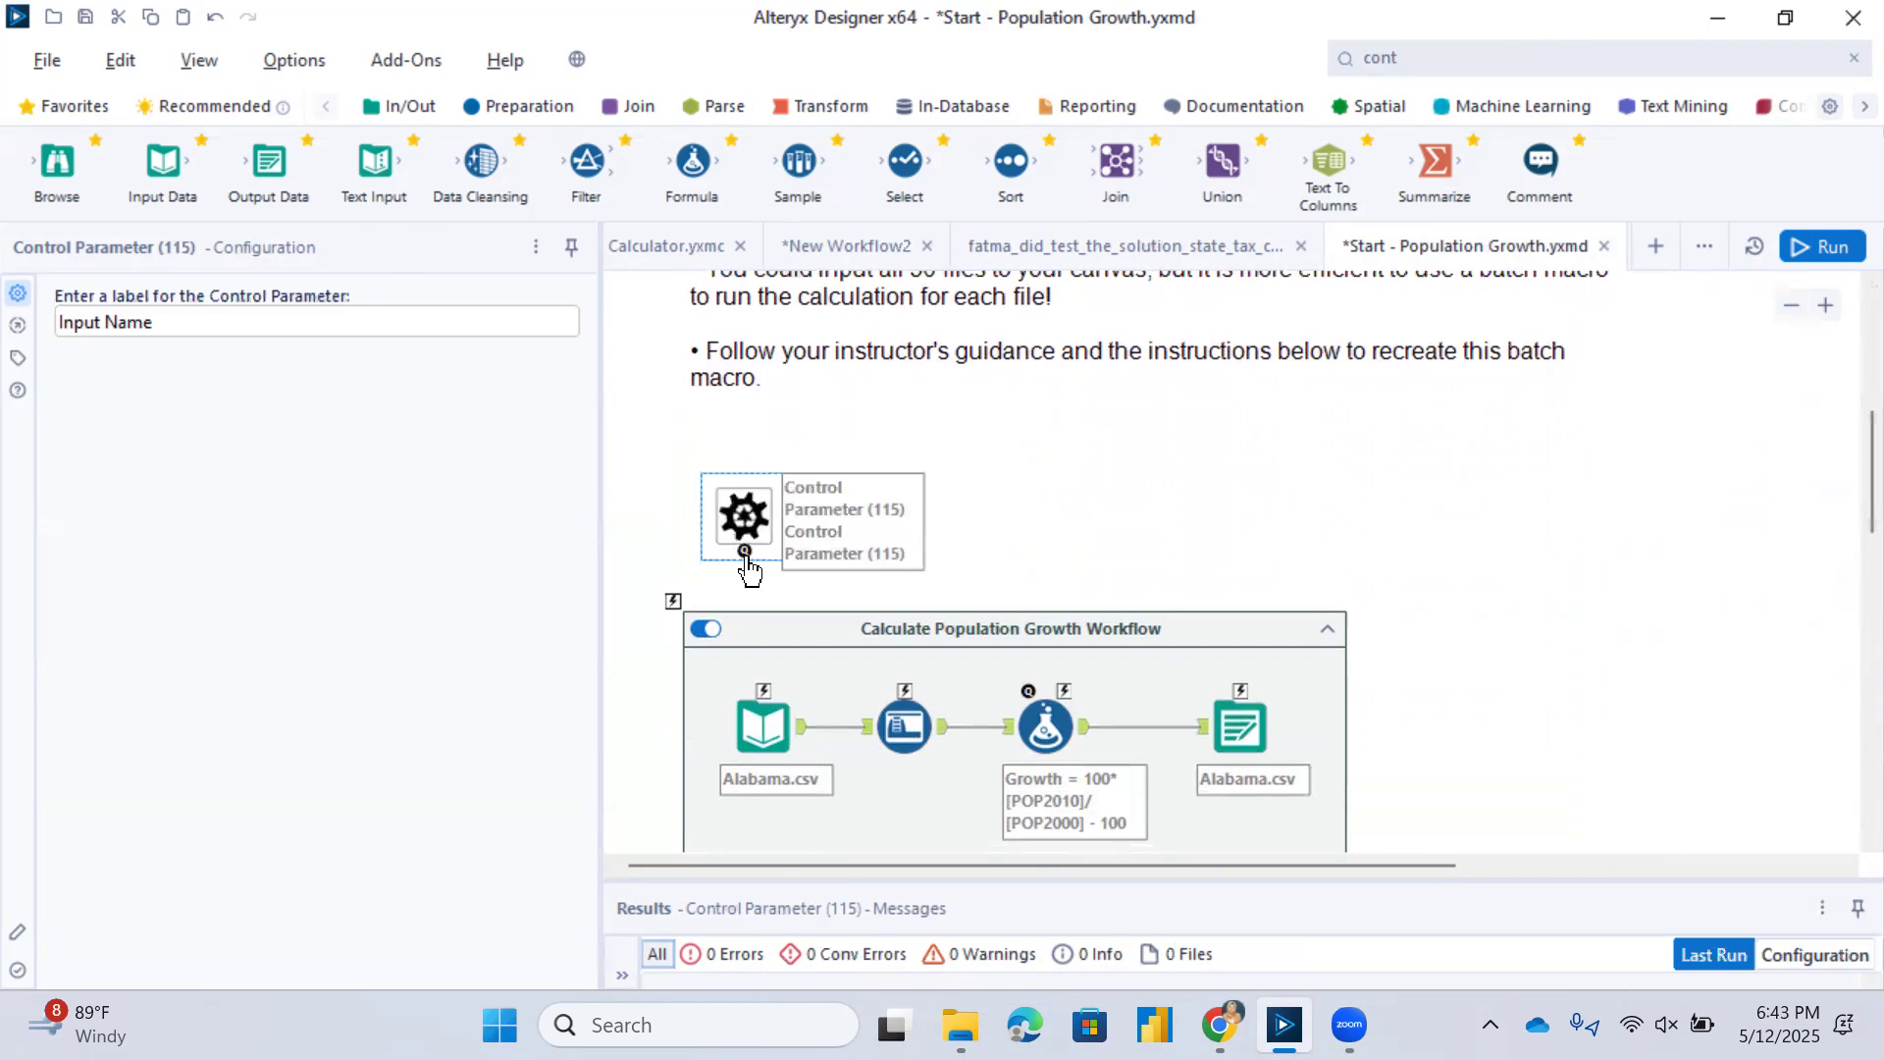
Connect the Input Name control parameter to the Input Data tool and stack it and its Action tool above the container.
drag(745, 557, 763, 693)
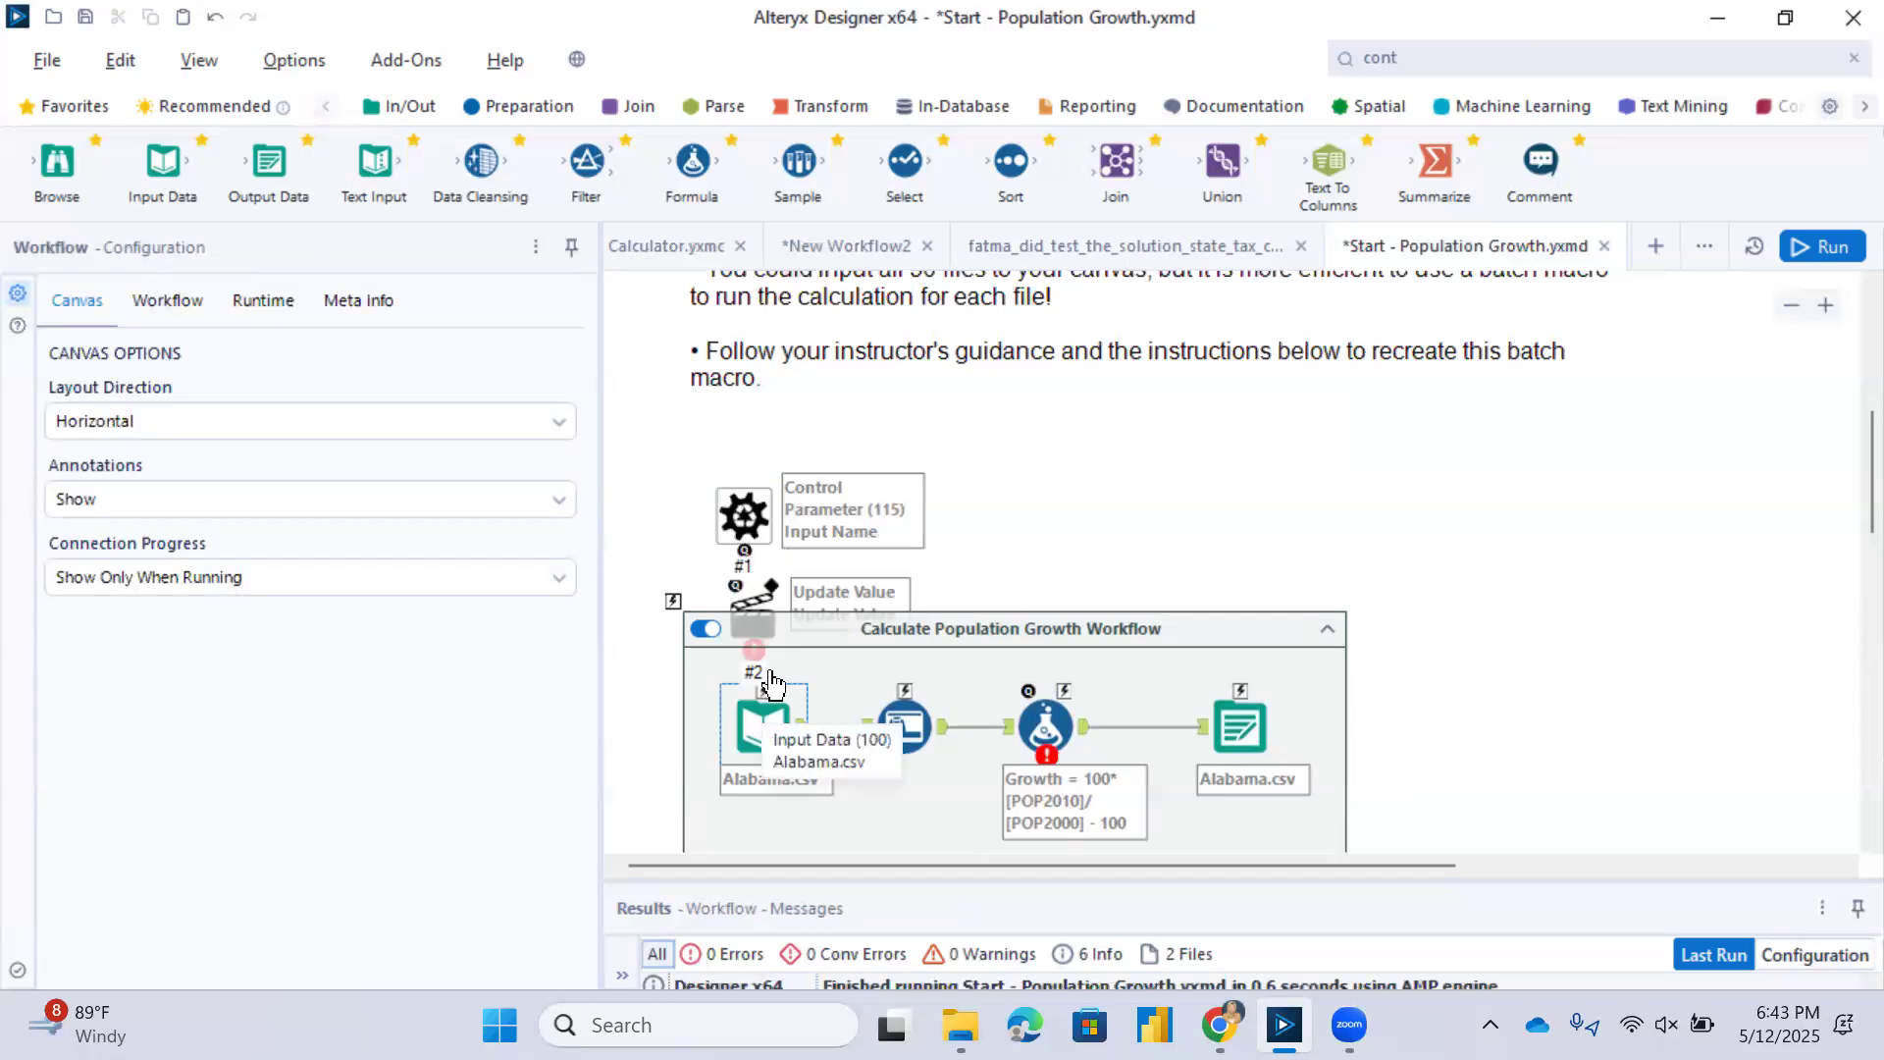
click(755, 605)
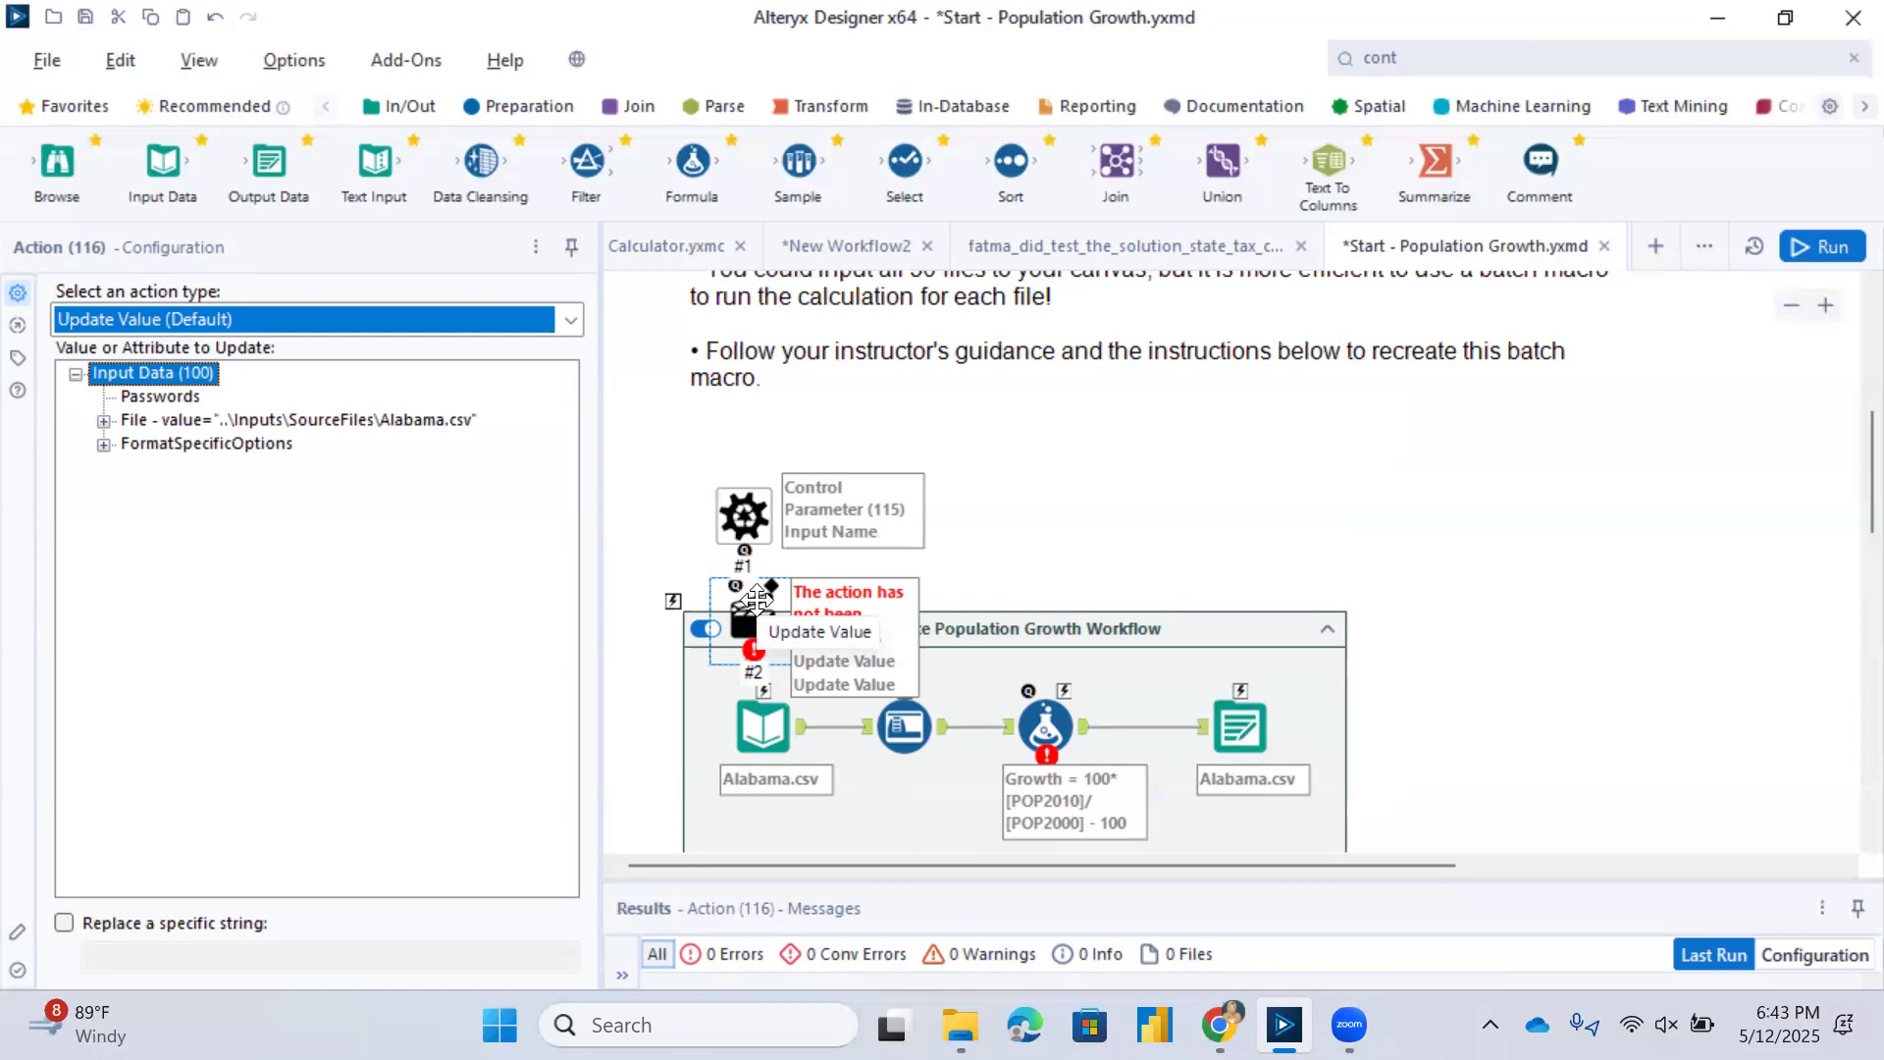
drag(734, 520, 731, 469)
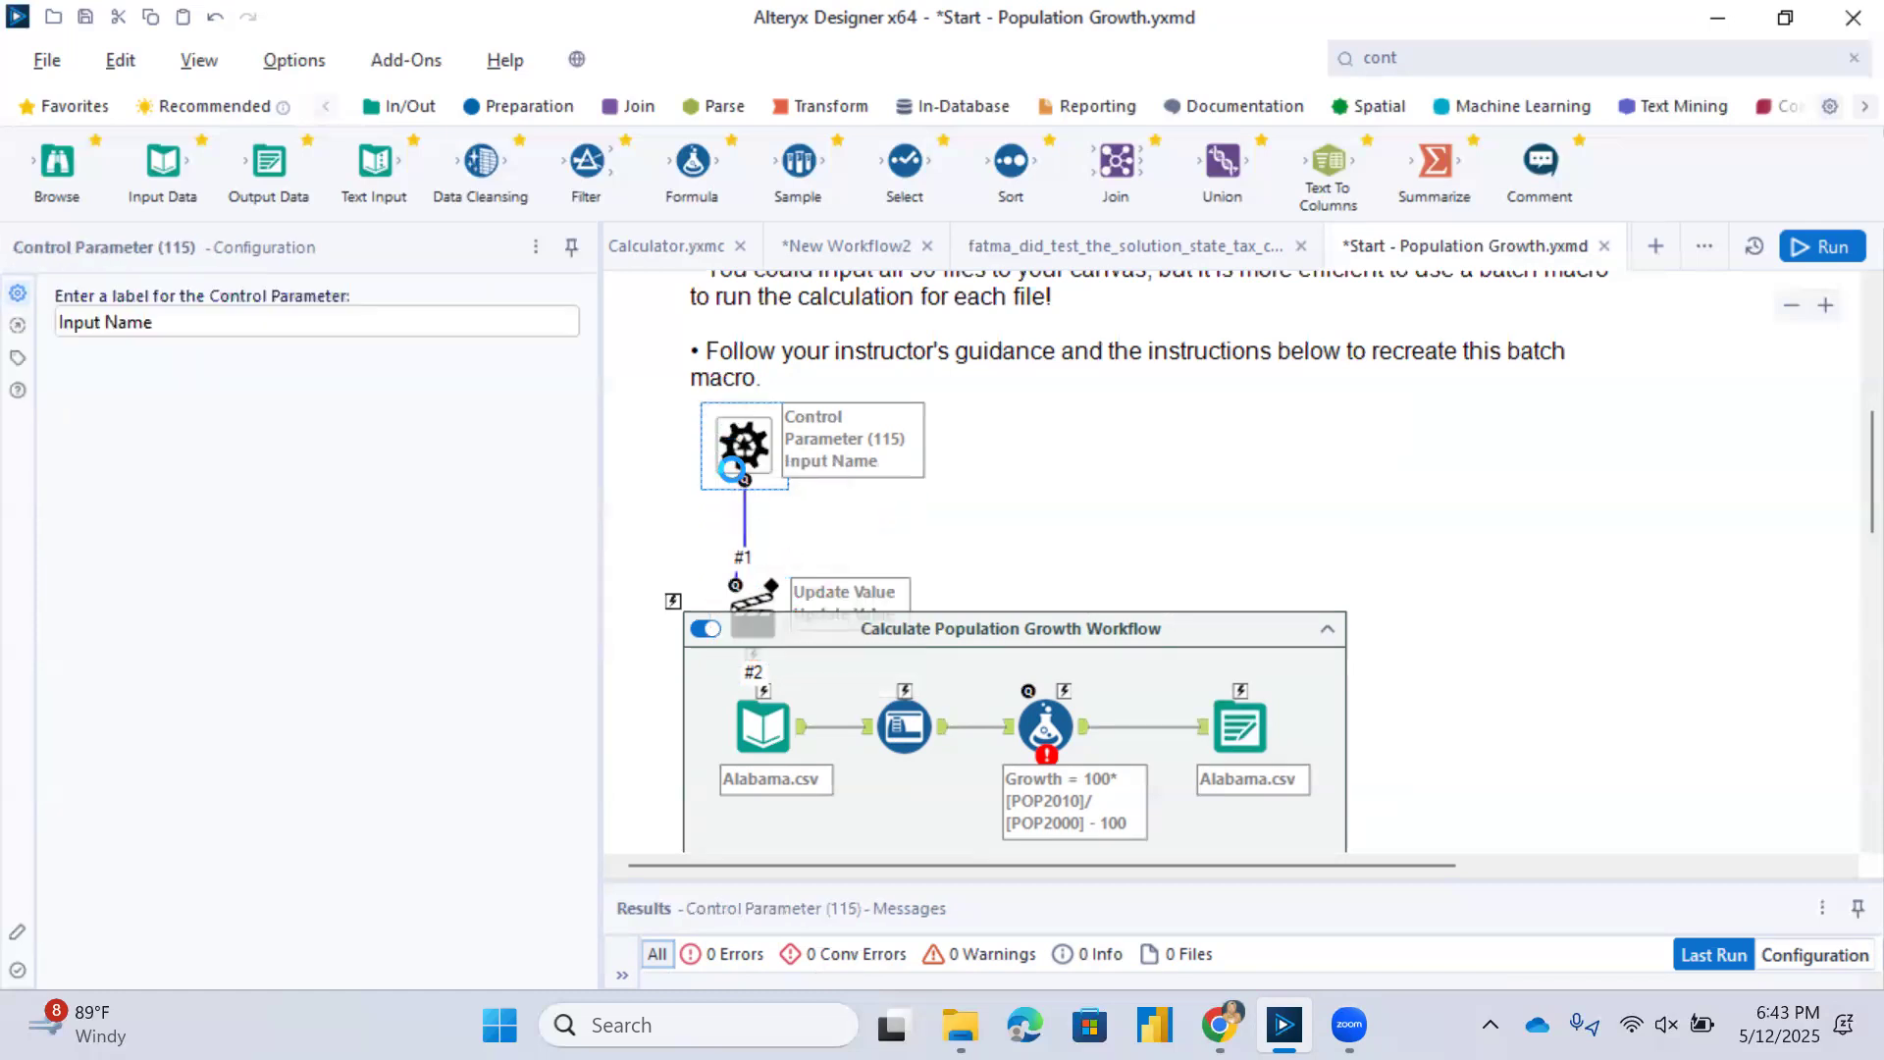
drag(751, 596, 751, 556)
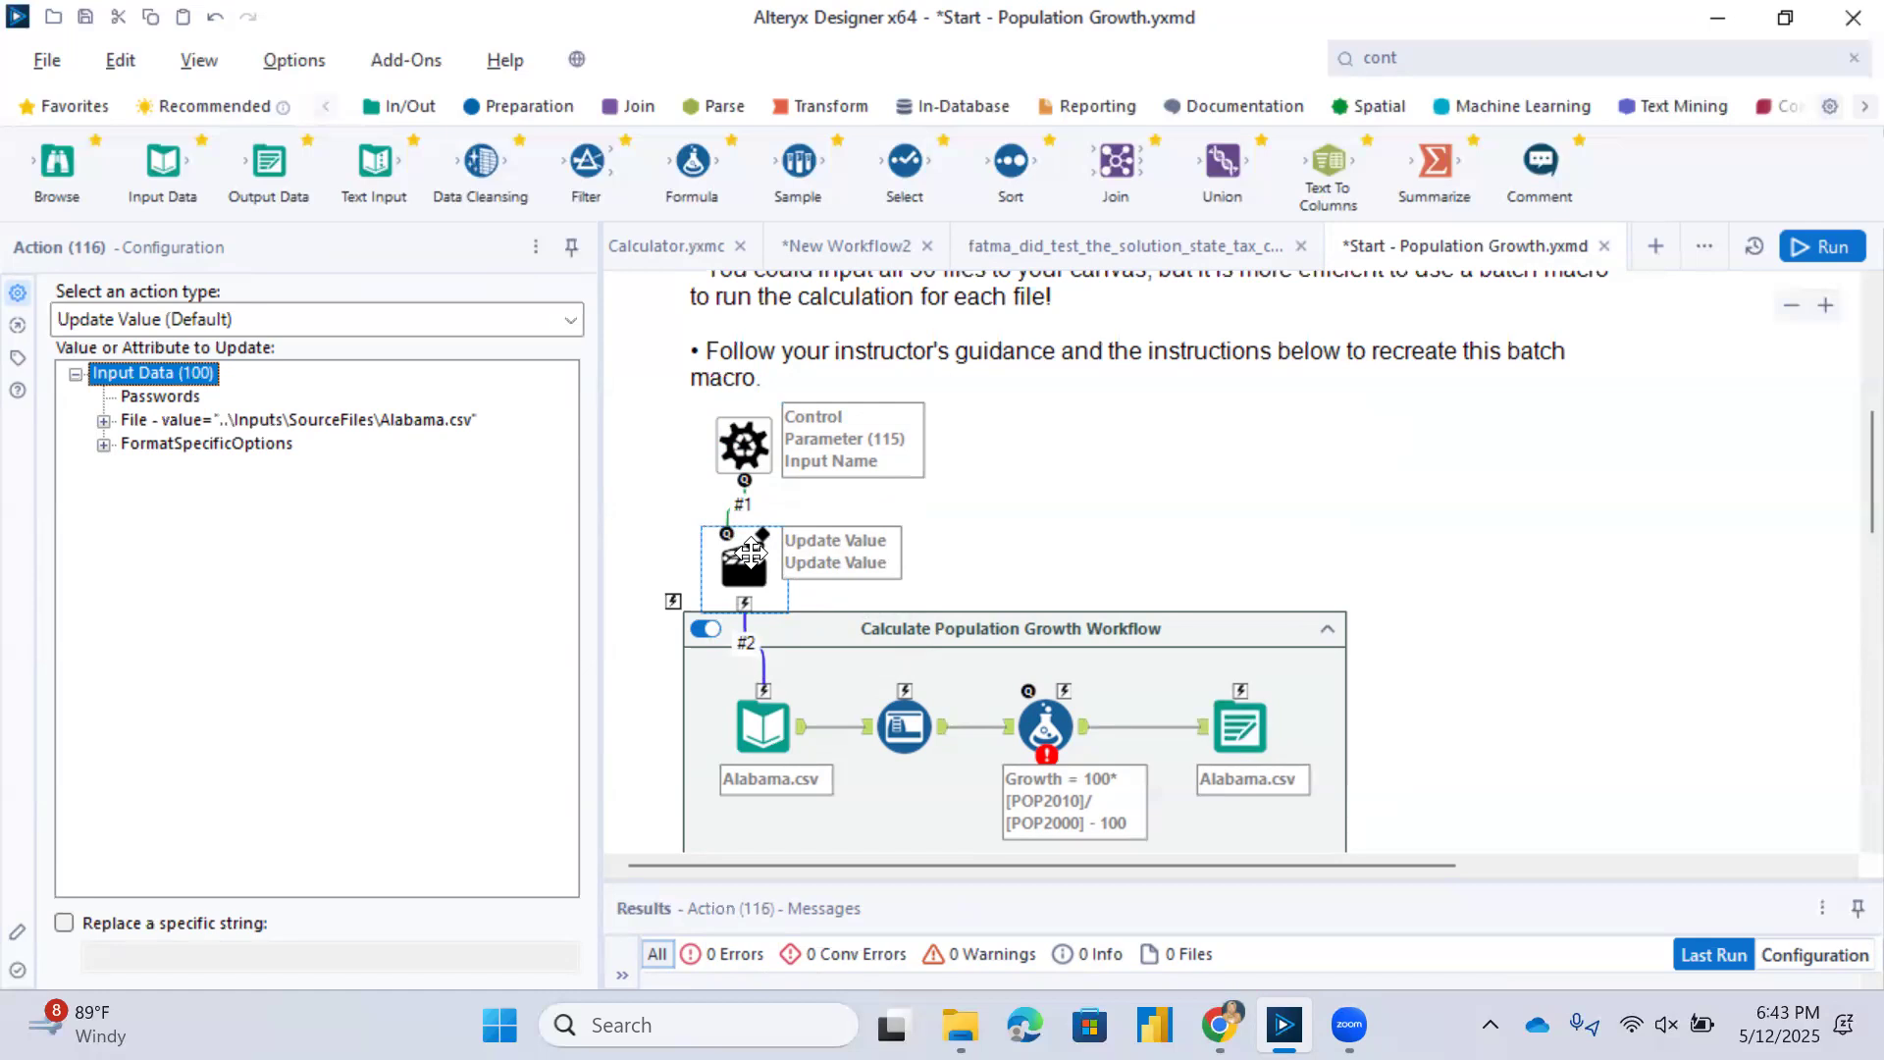
Set the action type of the Input Data tool's Action tool to Update Input Data Tool.
click(252, 318)
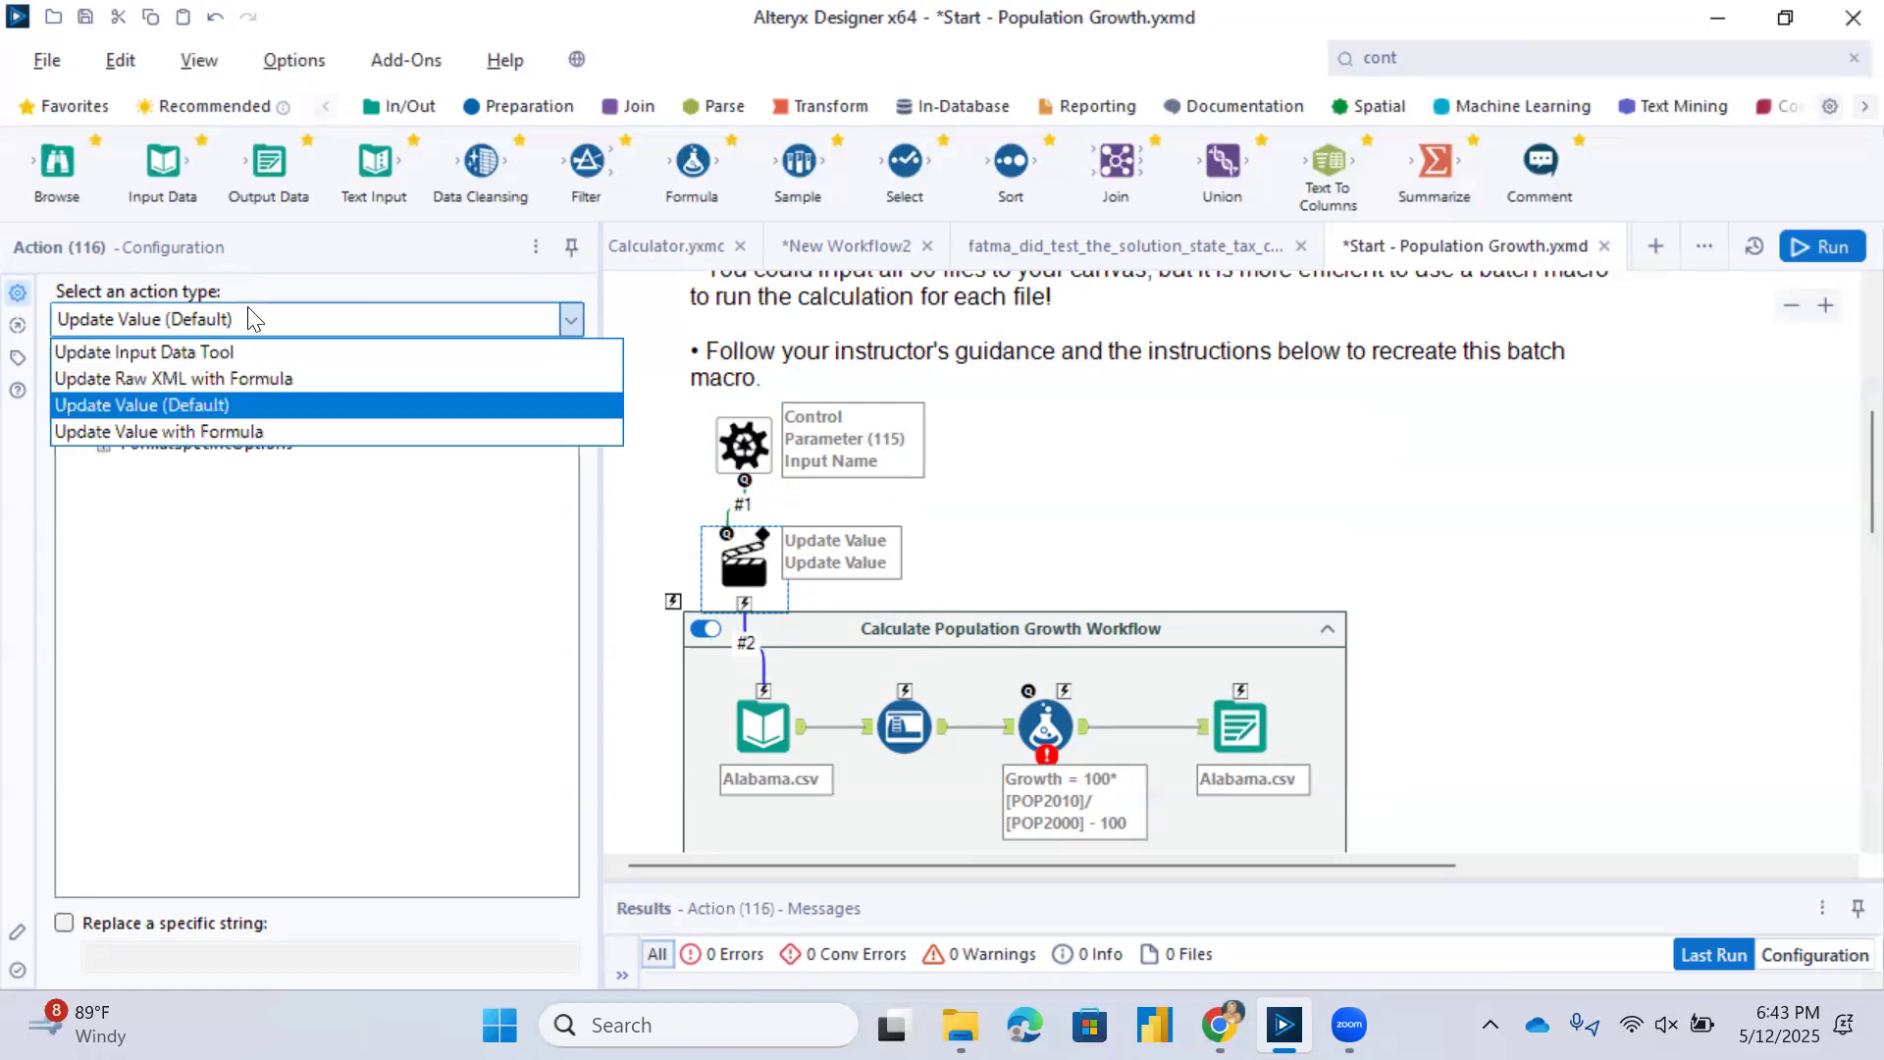
click(236, 352)
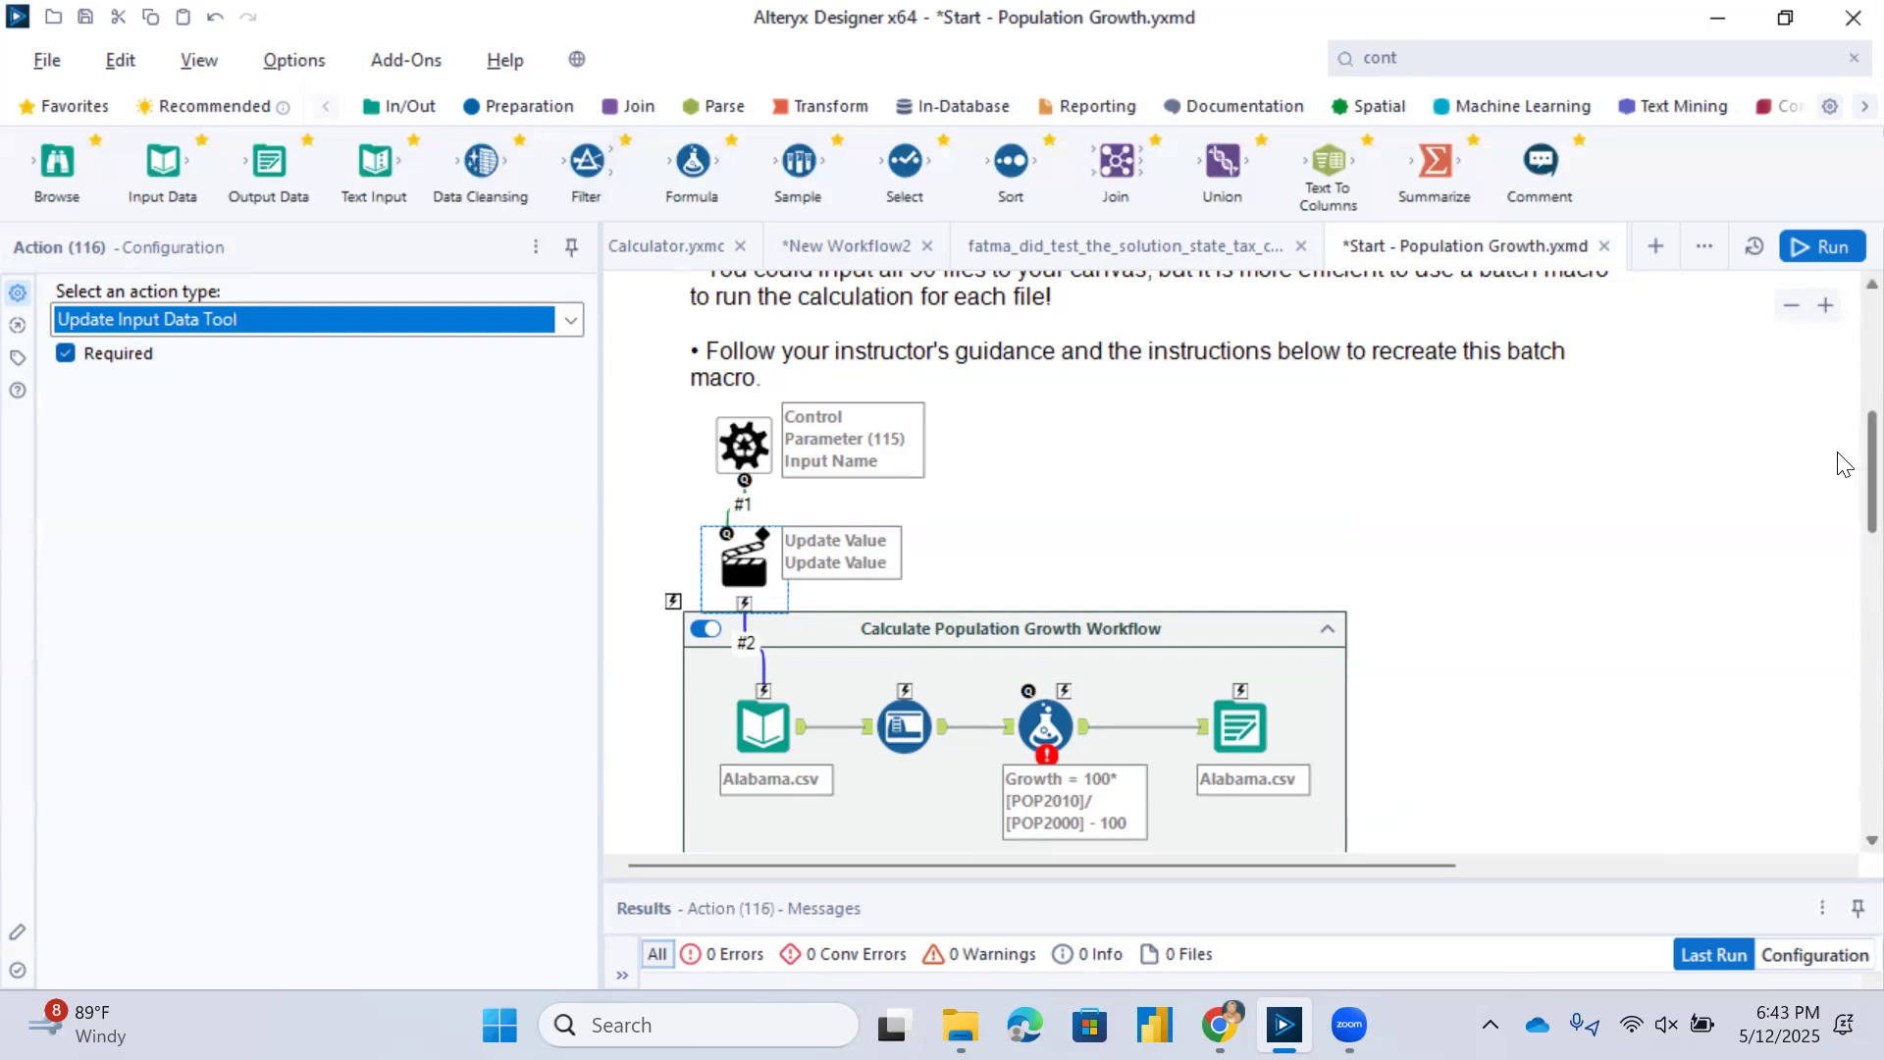
Add a second Control Parameter tool near the Output Data tool and label it "Output Data".
scroll(1838, 461, down, 1)
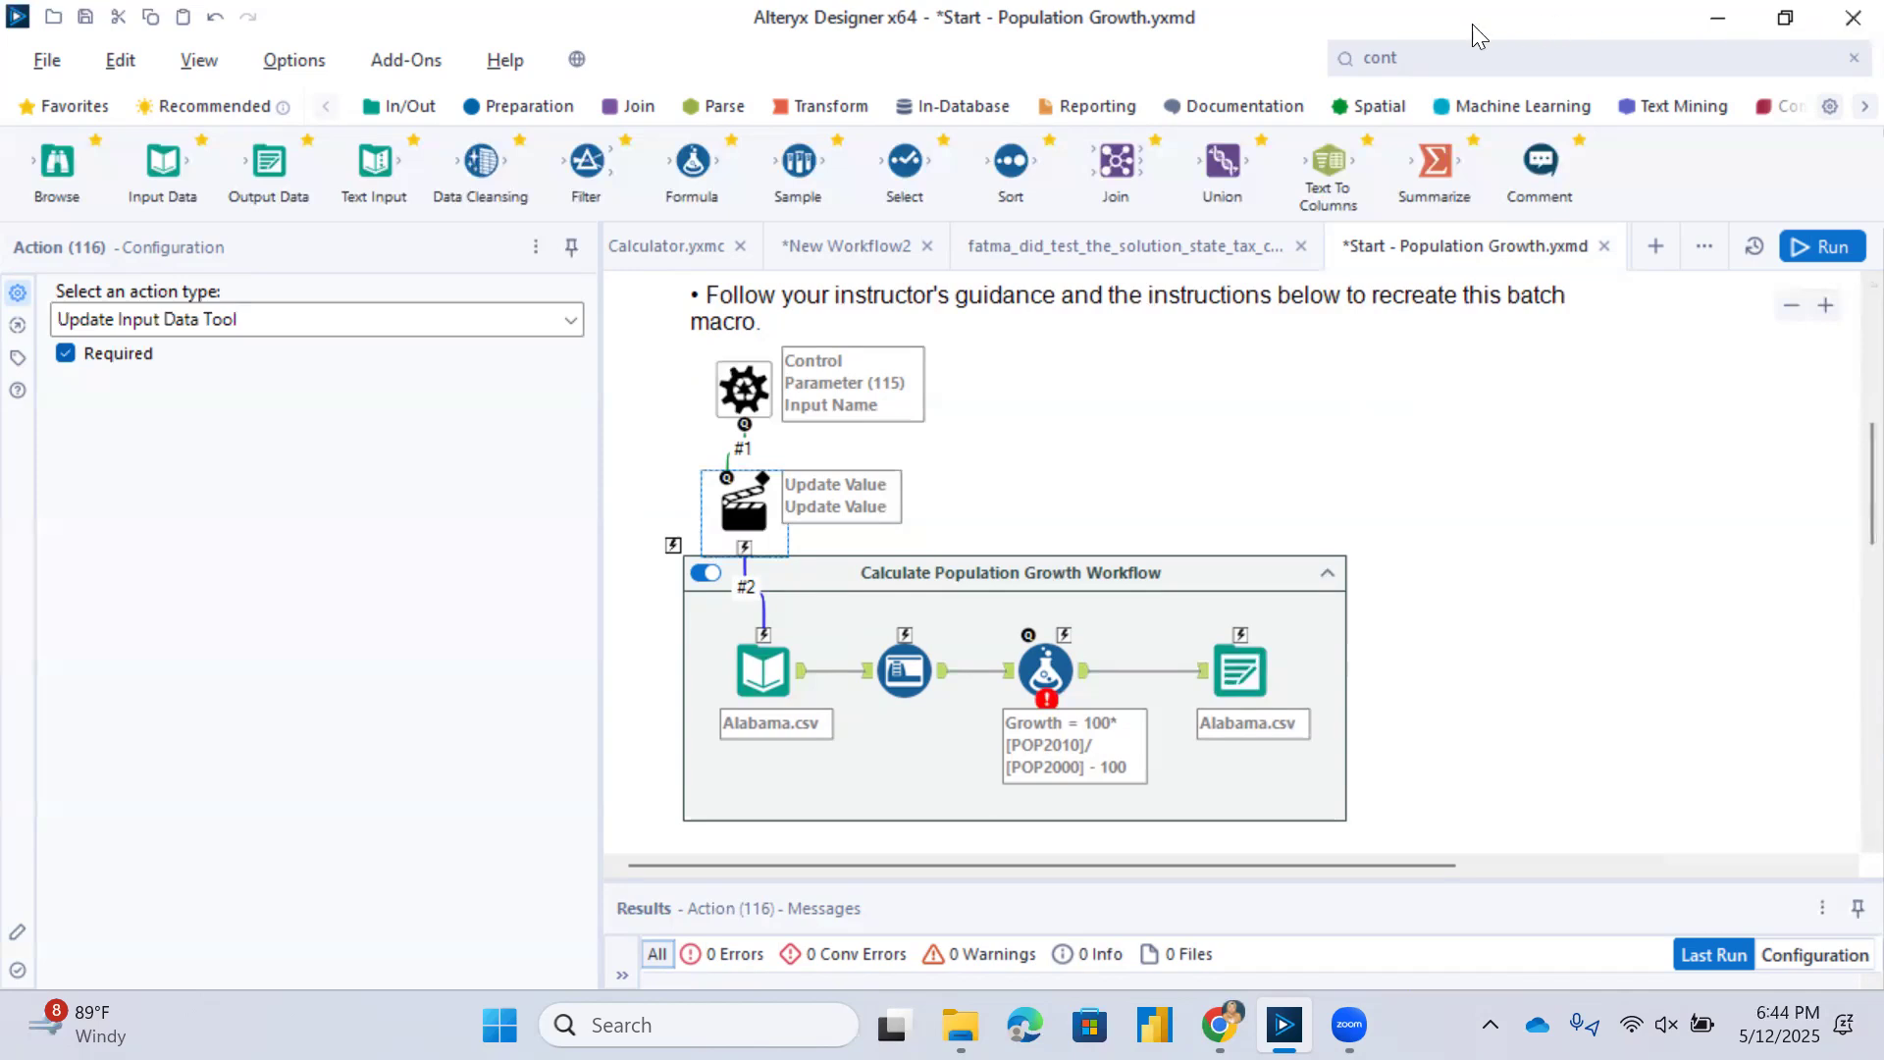
click(1451, 54)
double_click(1452, 52)
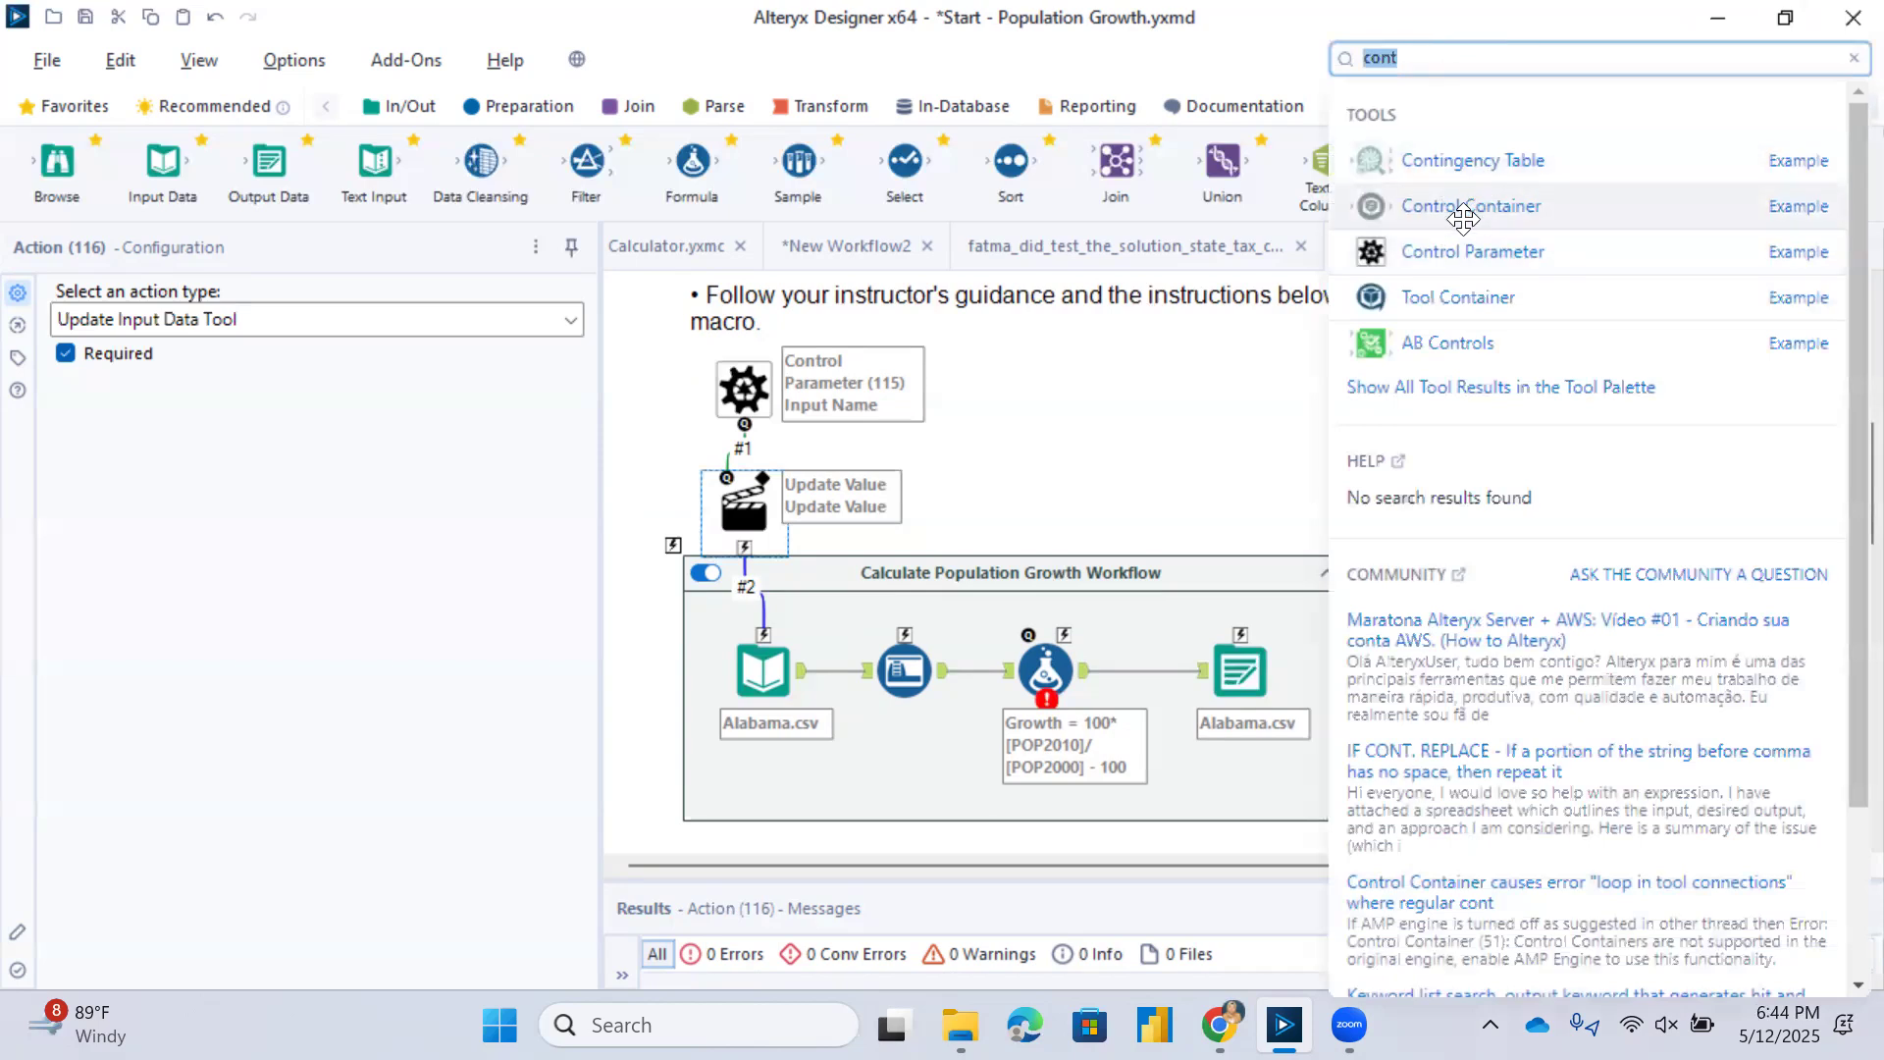
drag(1457, 251, 1414, 471)
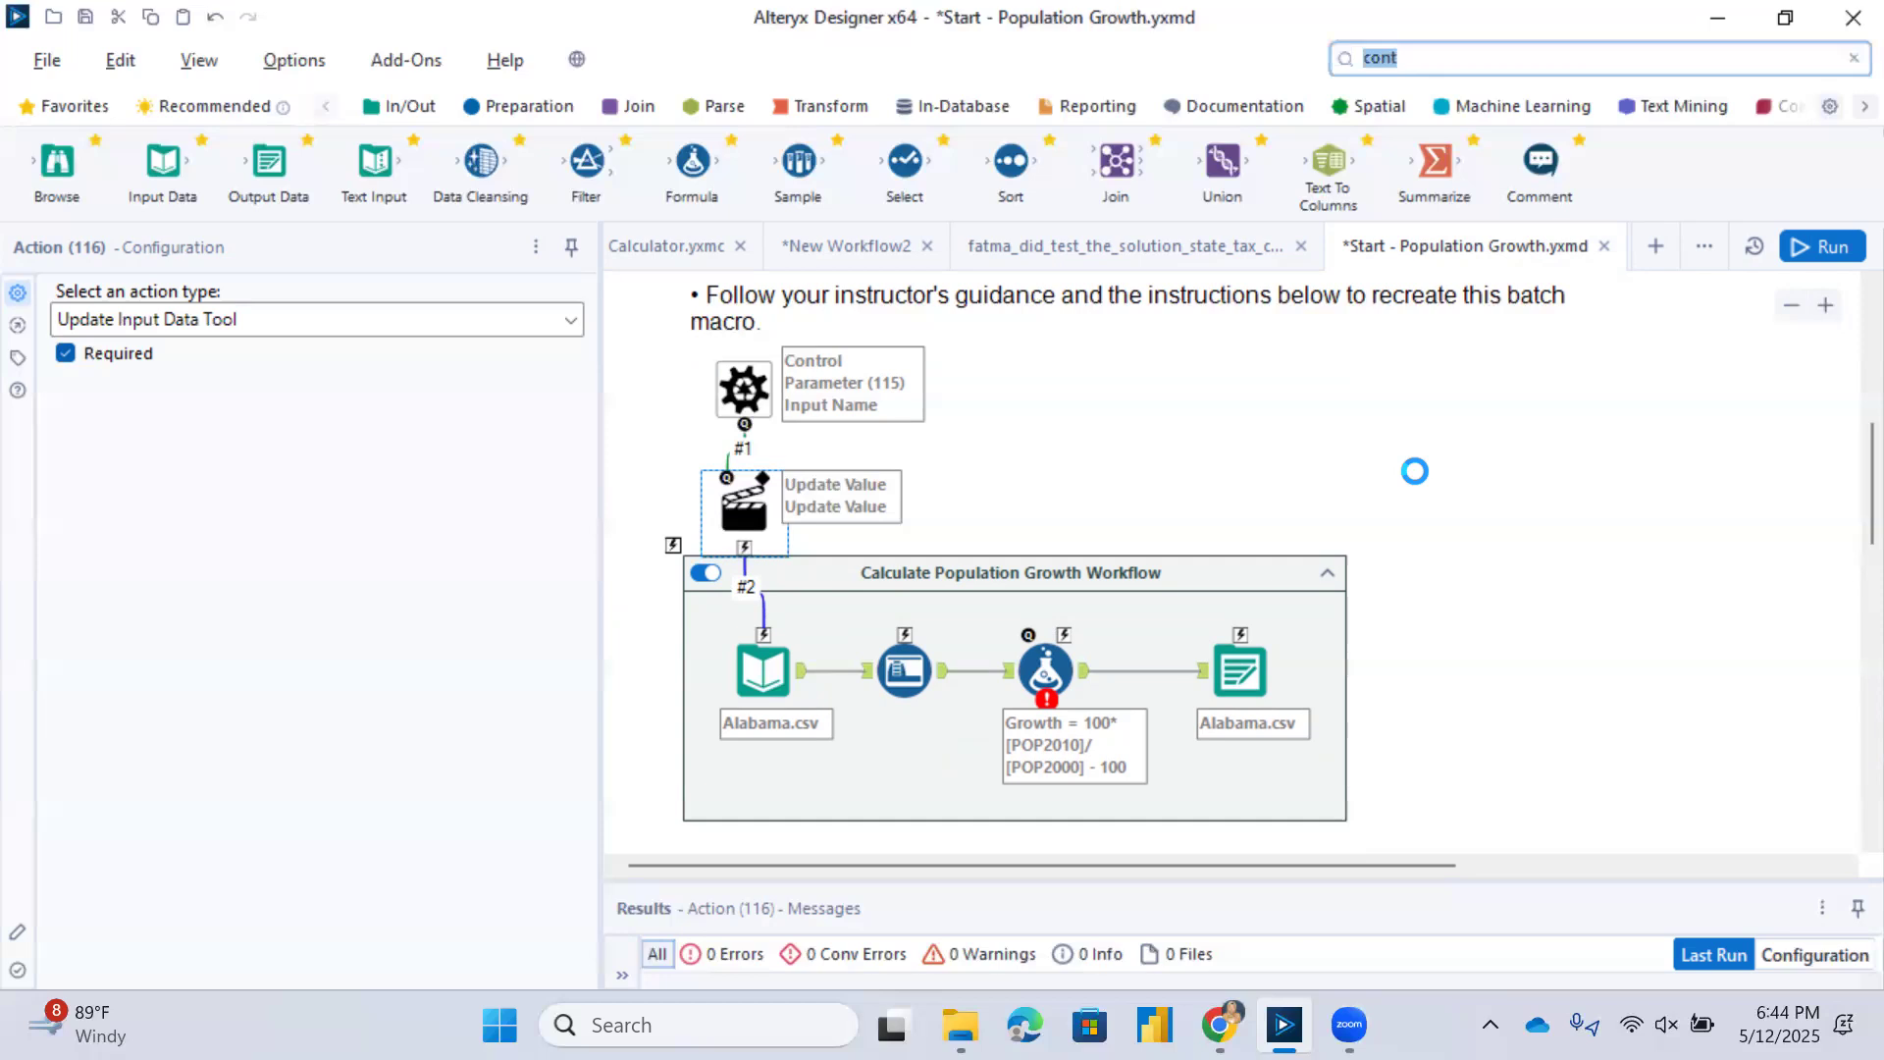
text(O)
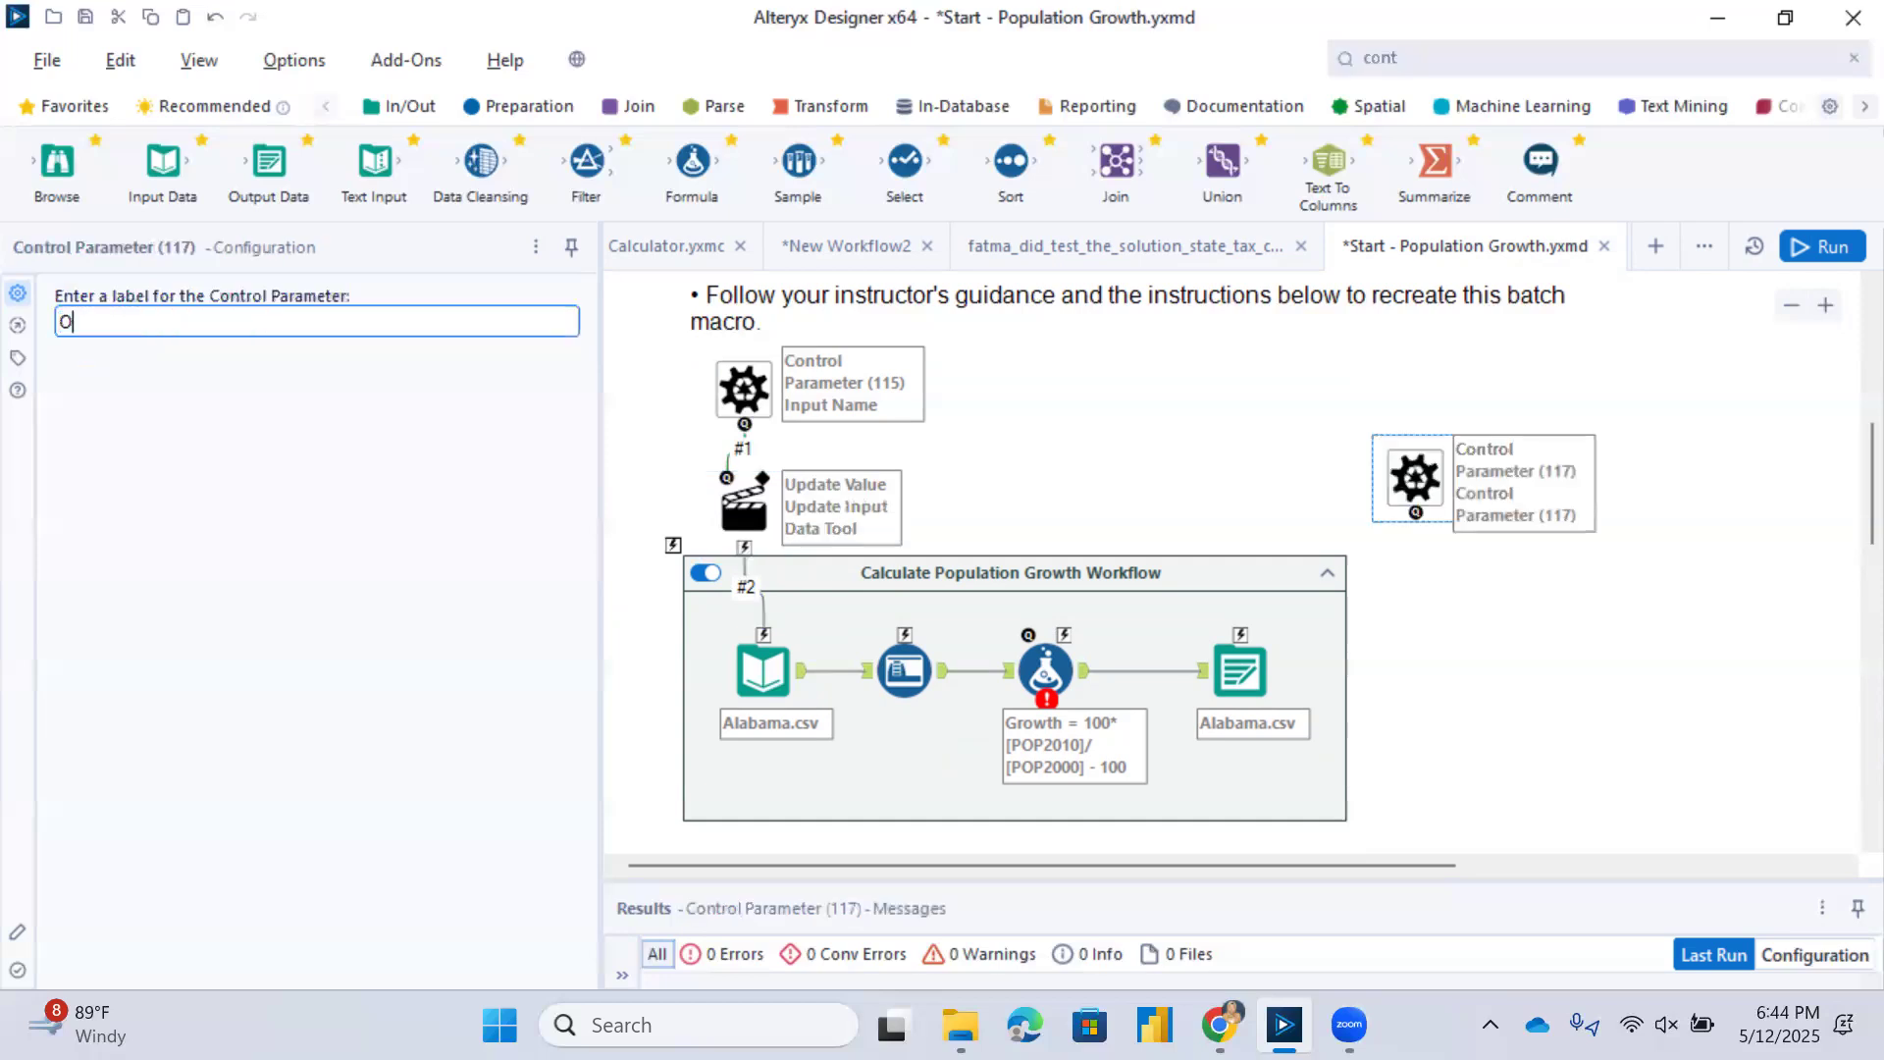
text(utput Data)
Connect the Output Data control parameter to the Output Data tool and move its Action tool outside the container, below the parameter.
drag(1415, 512, 1244, 633)
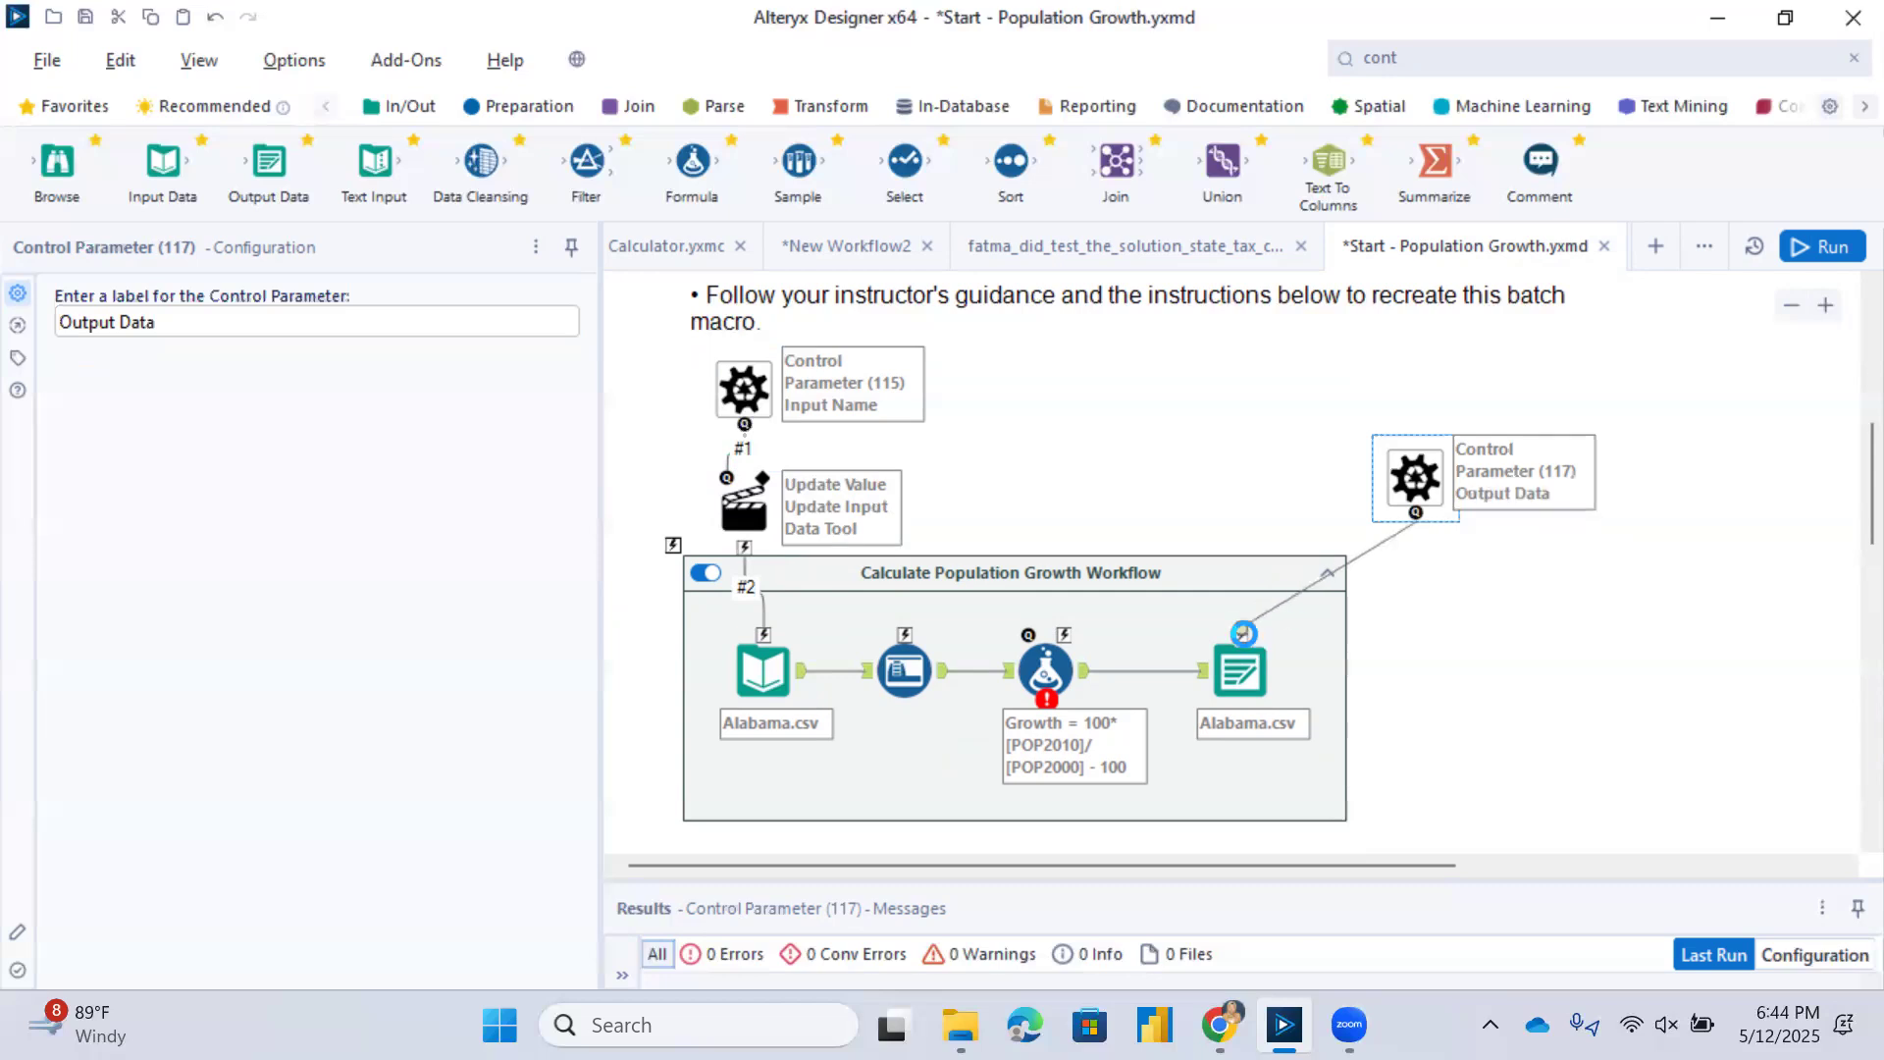
click(1453, 589)
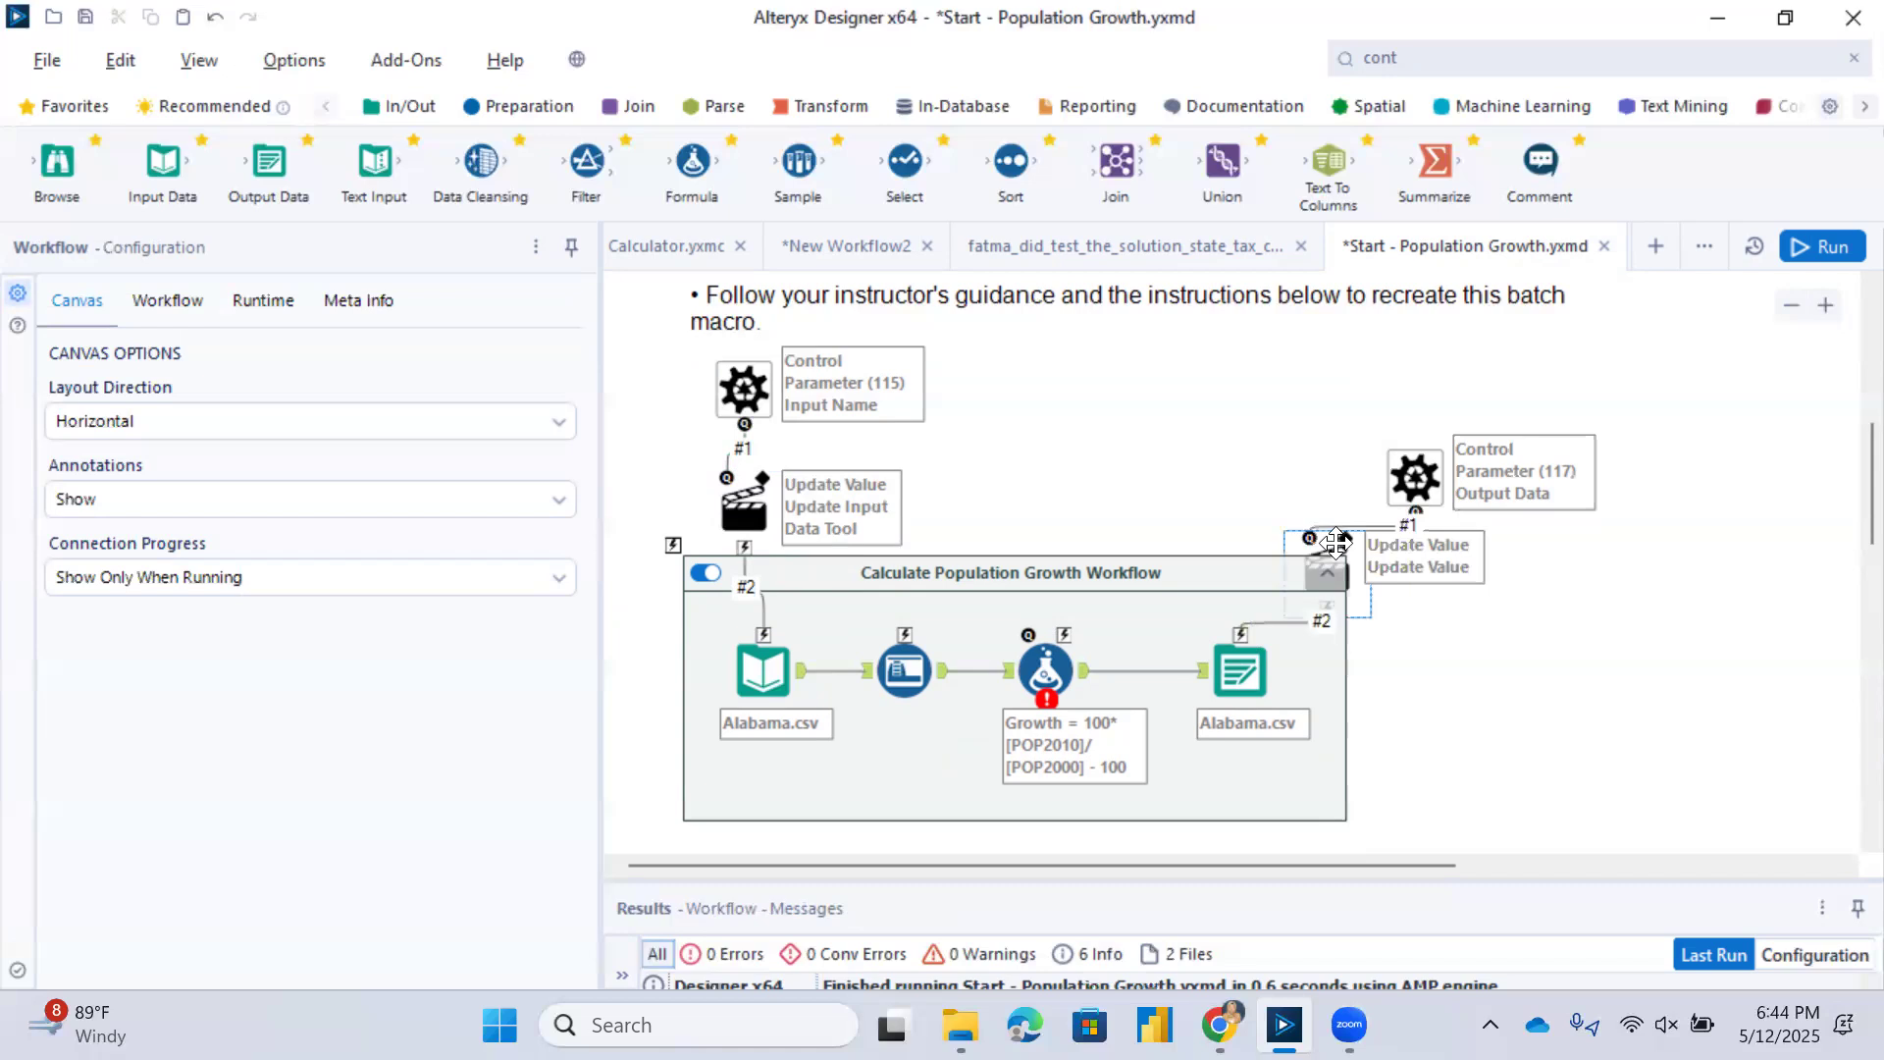
drag(1332, 529, 1438, 557)
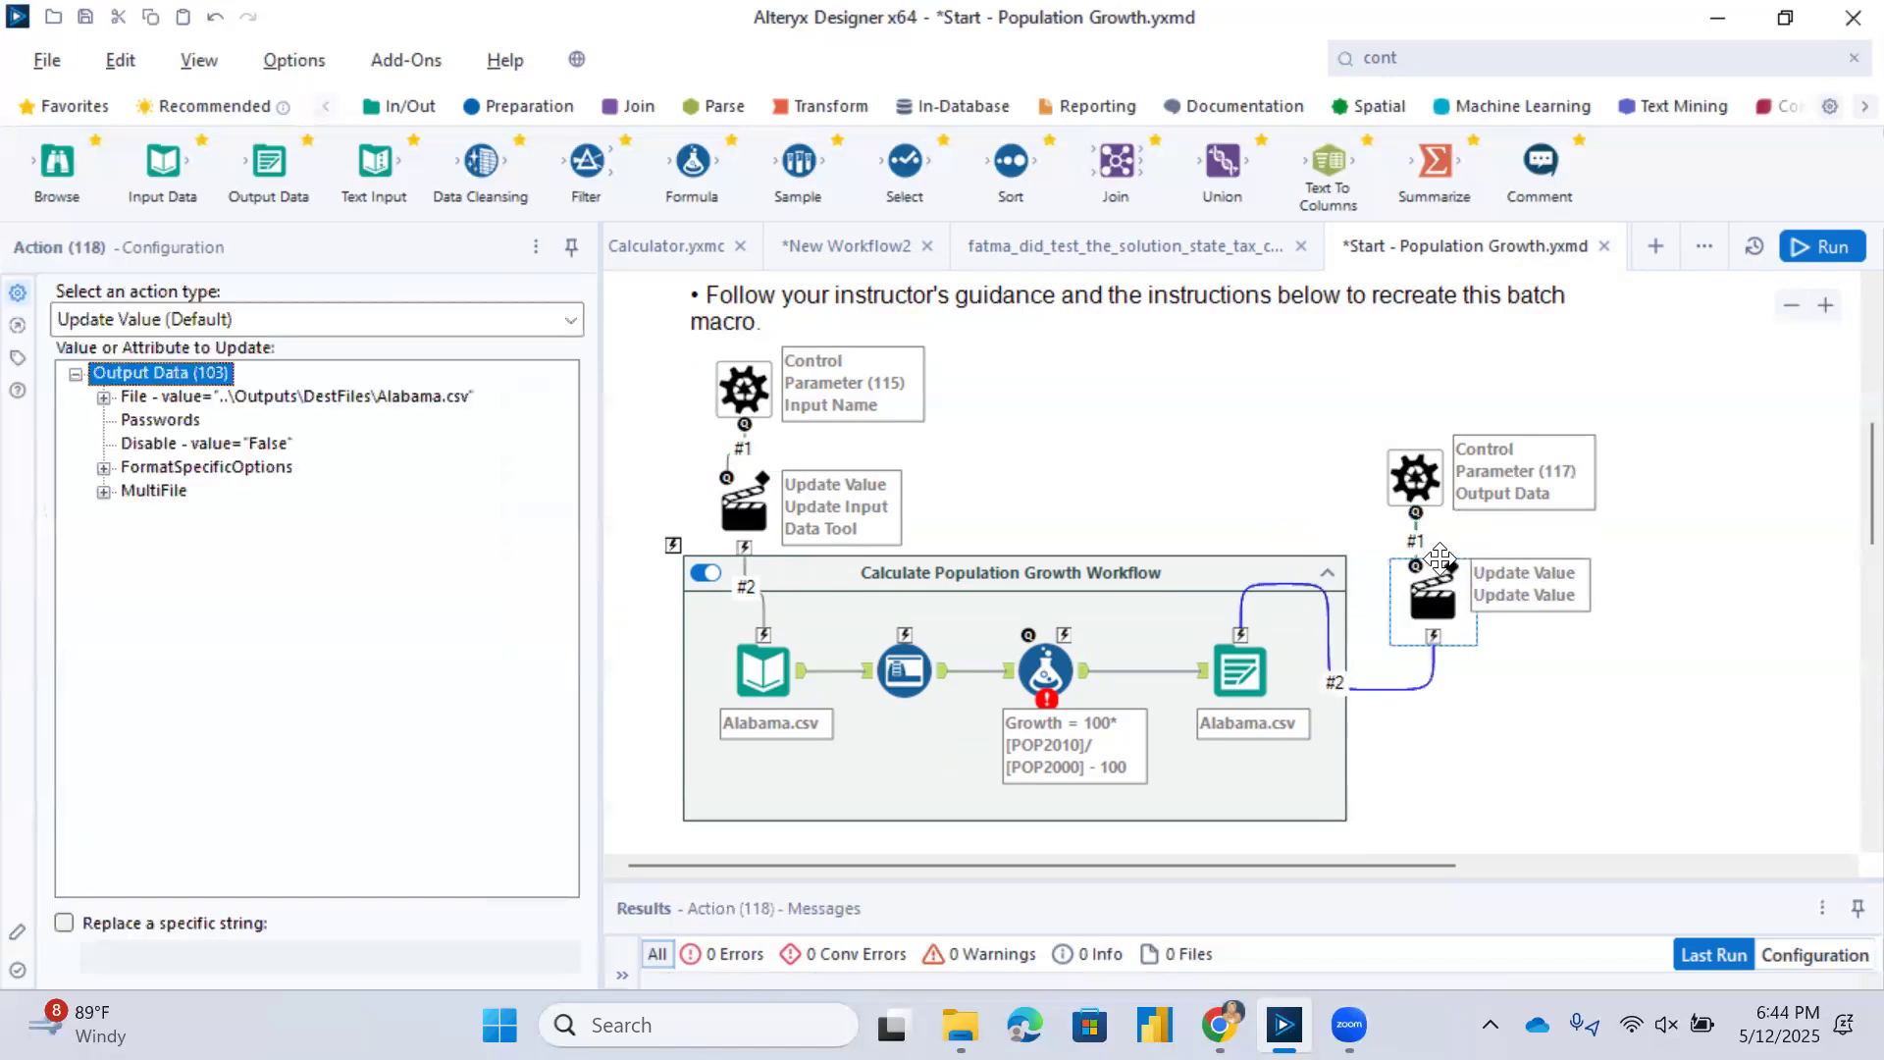
Set the action type of the Output Data tool's Action tool to Update Output Data Tool.
click(271, 314)
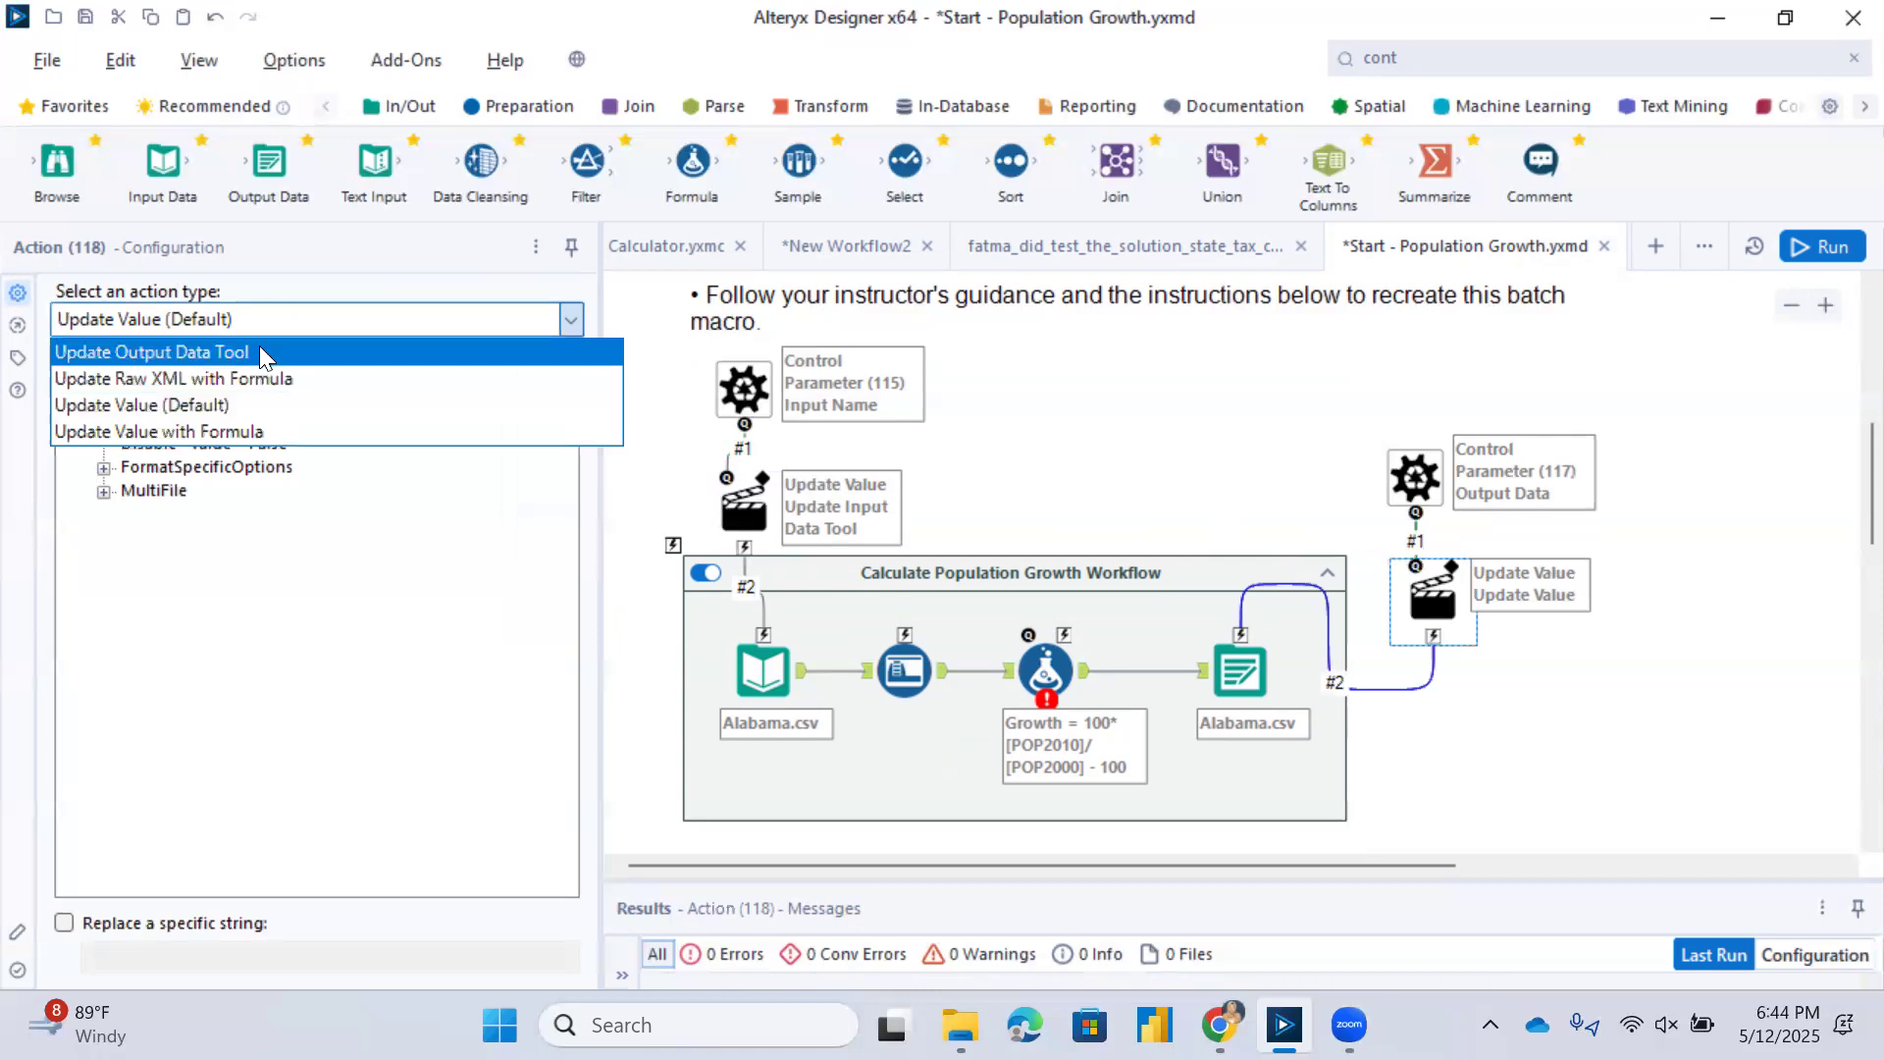
click(259, 346)
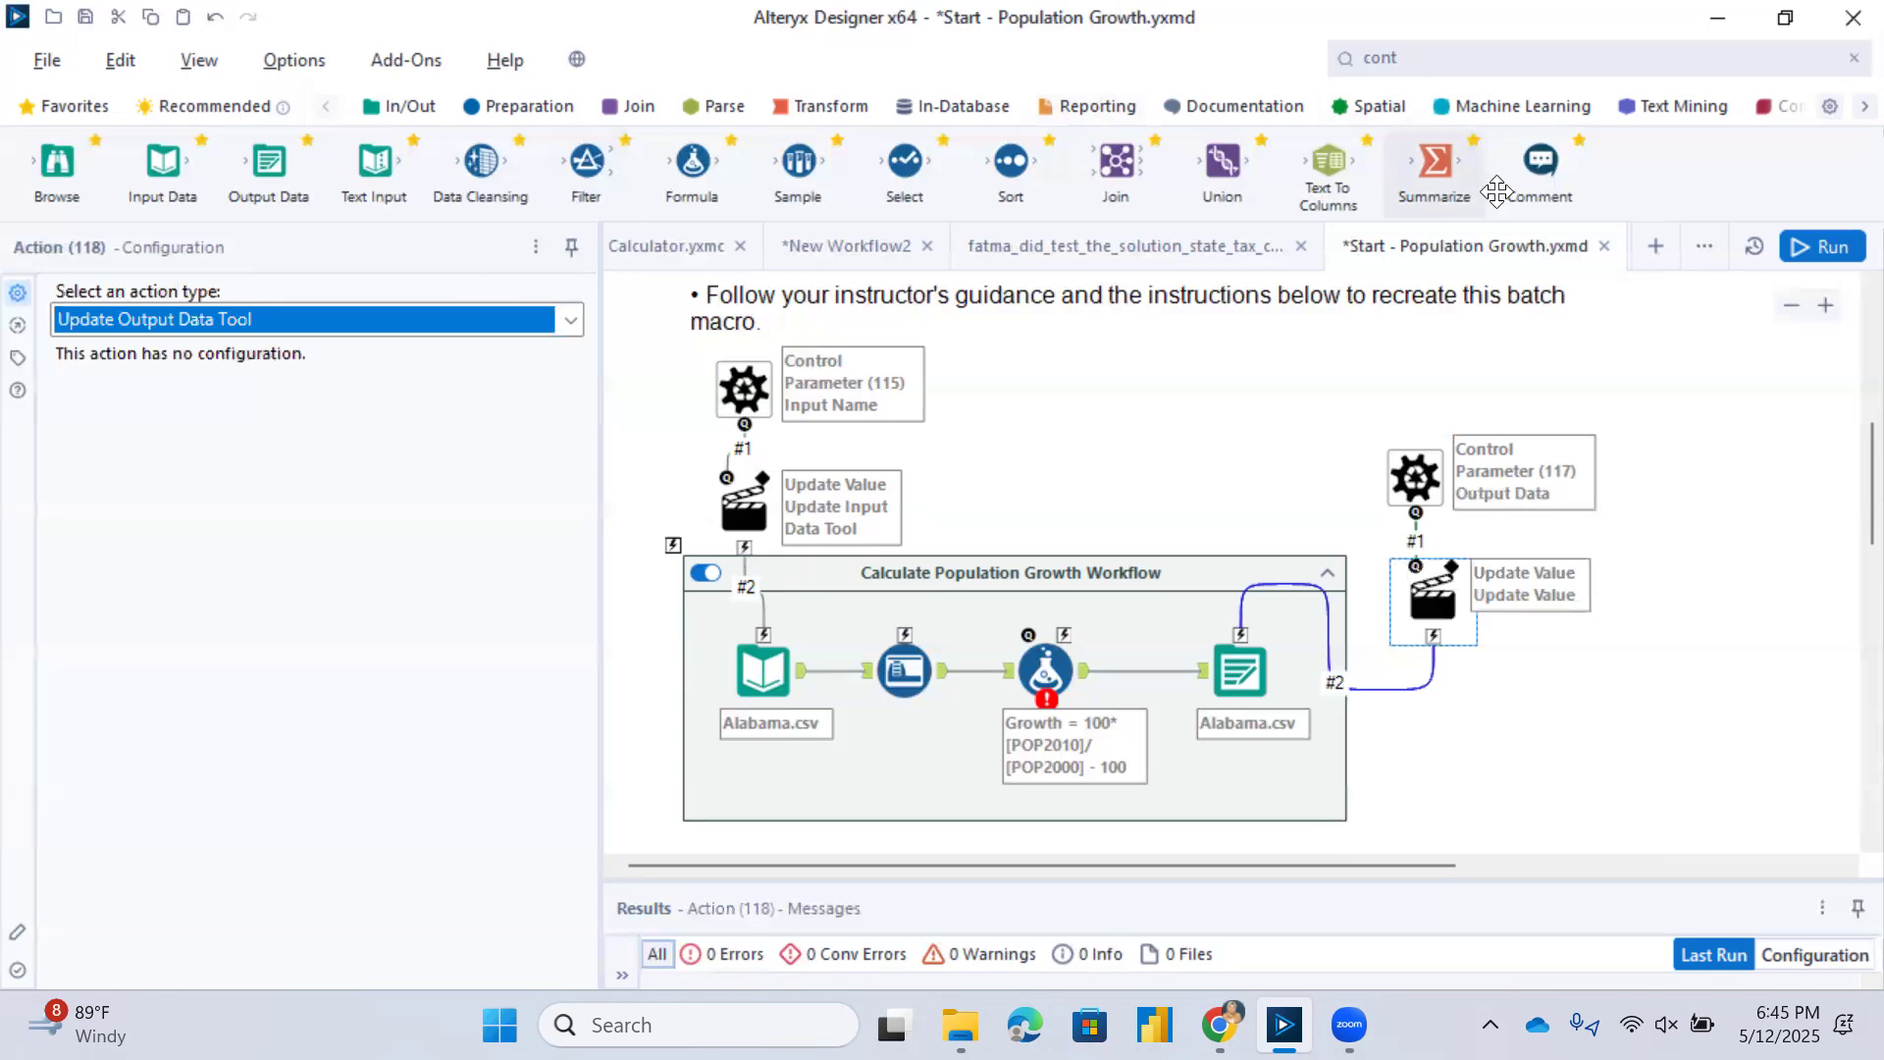
click(1792, 261)
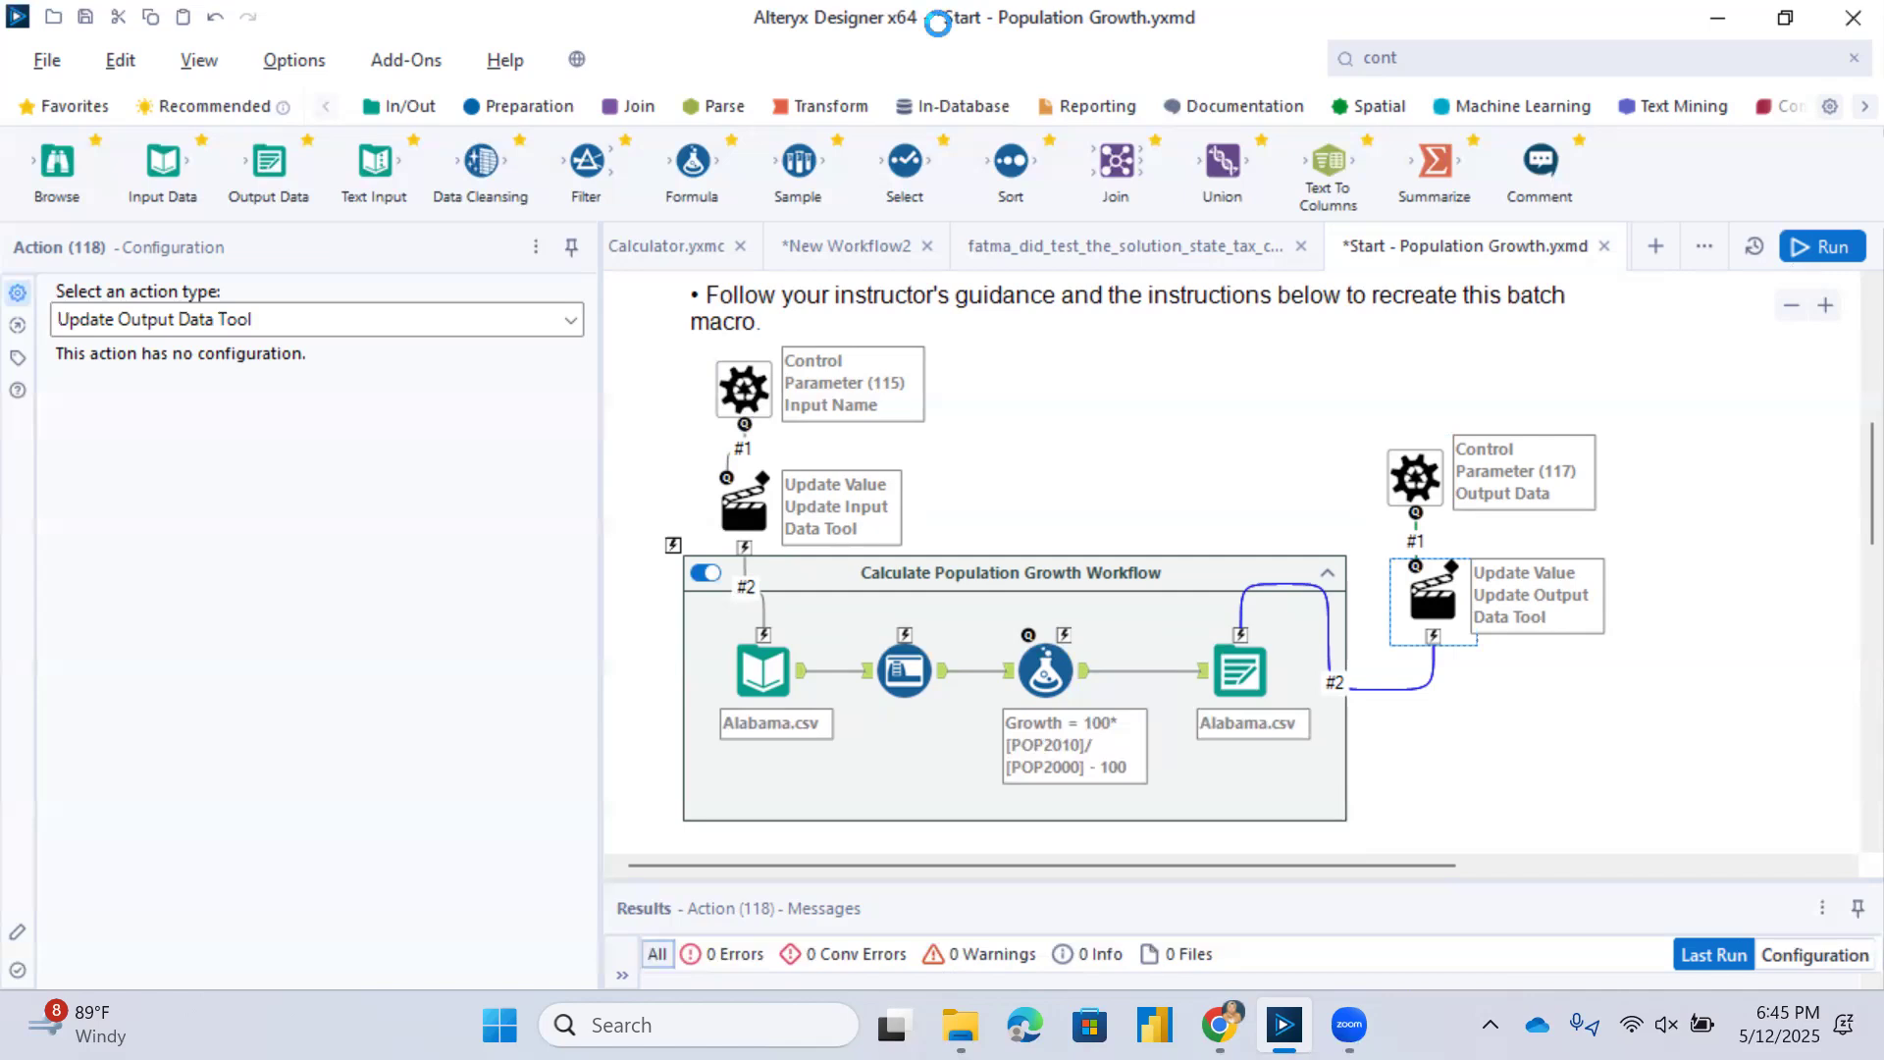
Save the workflow as a macro in the Workflows folder, named "Population Growth macro" plus the author's first name and "did it".
click(47, 60)
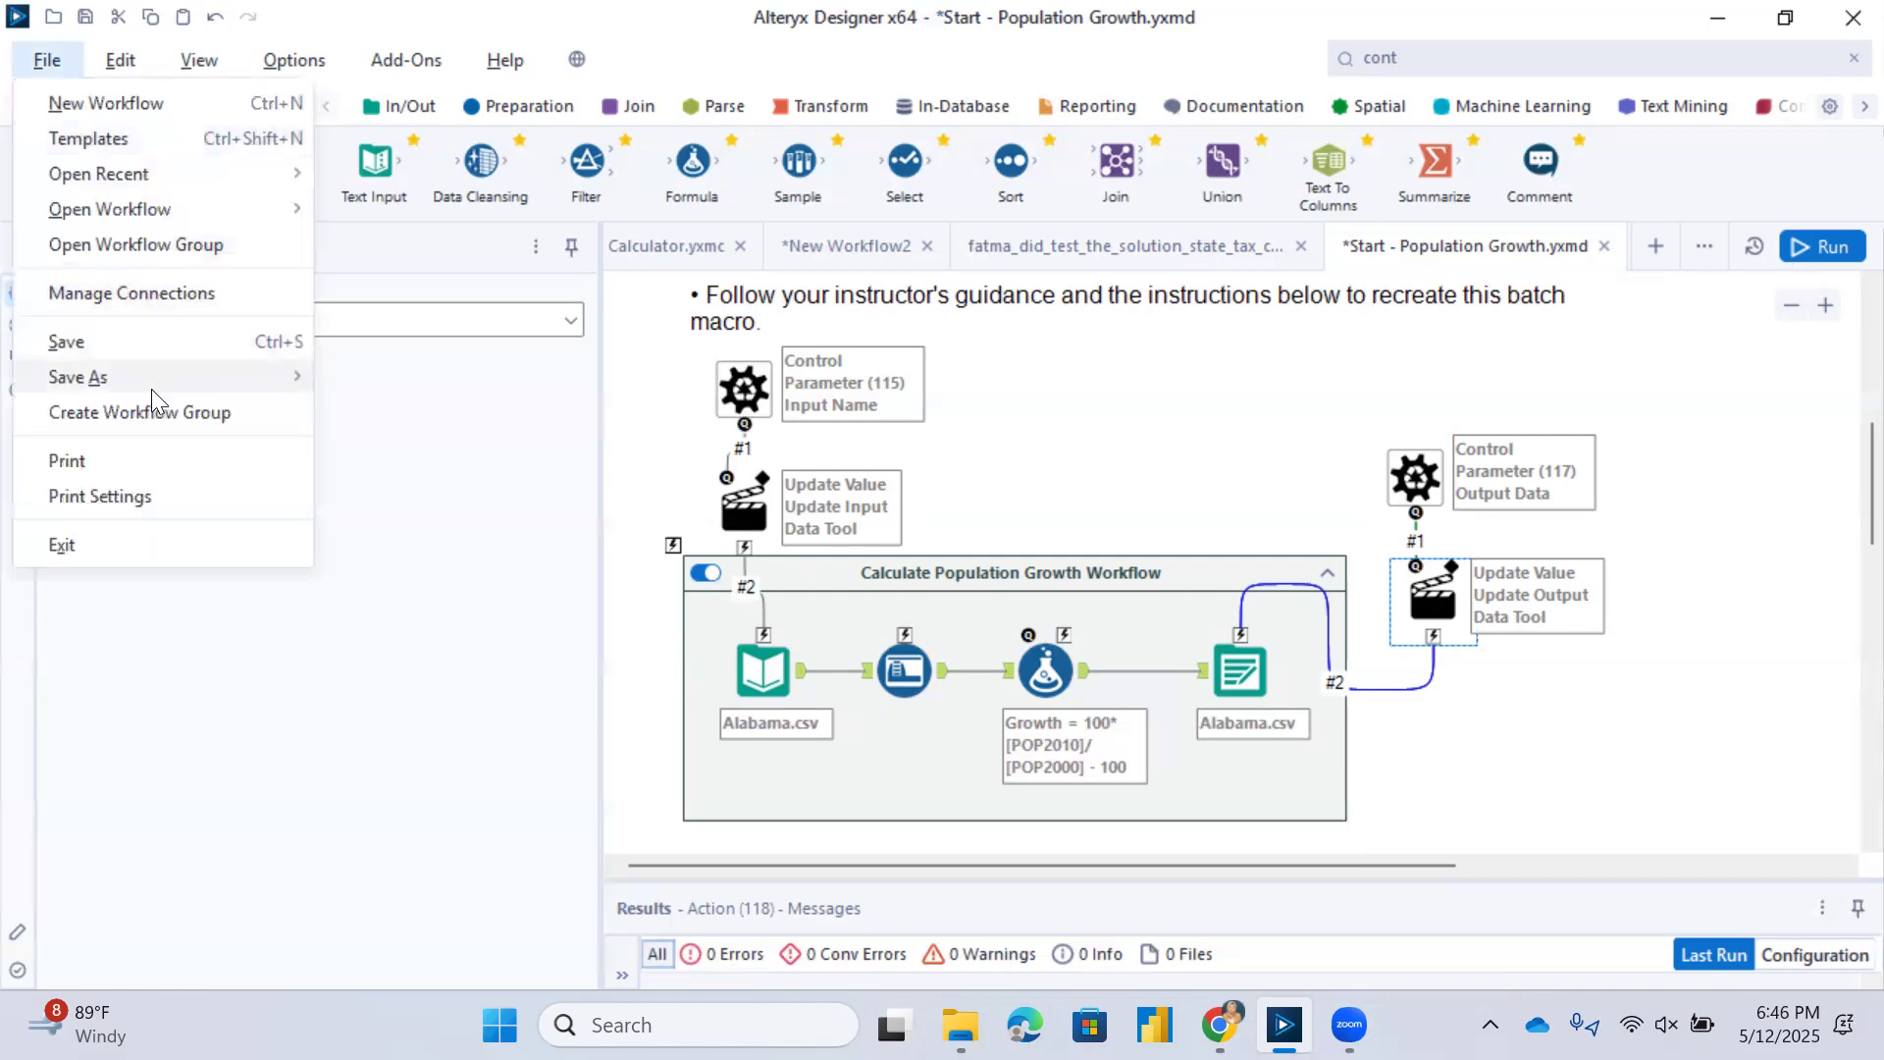
mouse_move(151, 383)
click(379, 386)
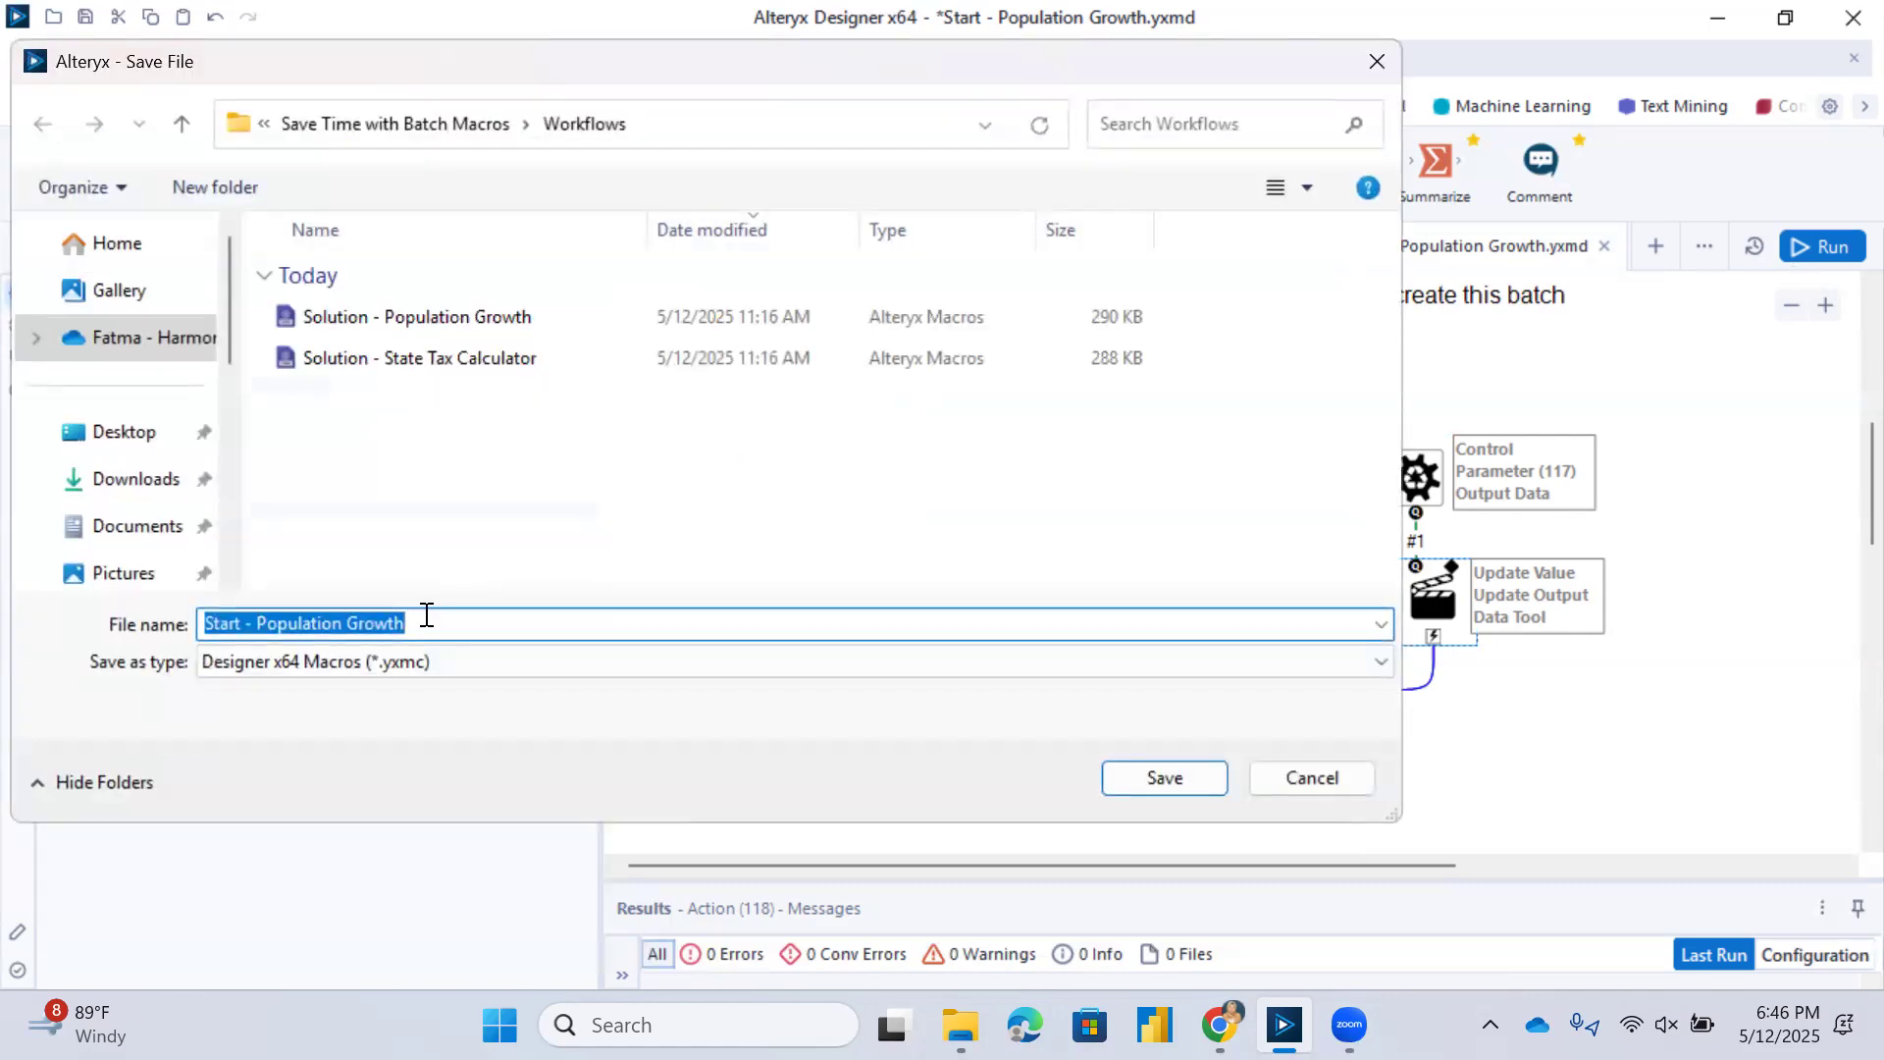
click(254, 622)
key(BackSpace)
key(BackSpace)
key(BackSpace)
key(BackSpace)
key(BackSpace)
key(BackSpace)
key(BackSpace)
key(BackSpace)
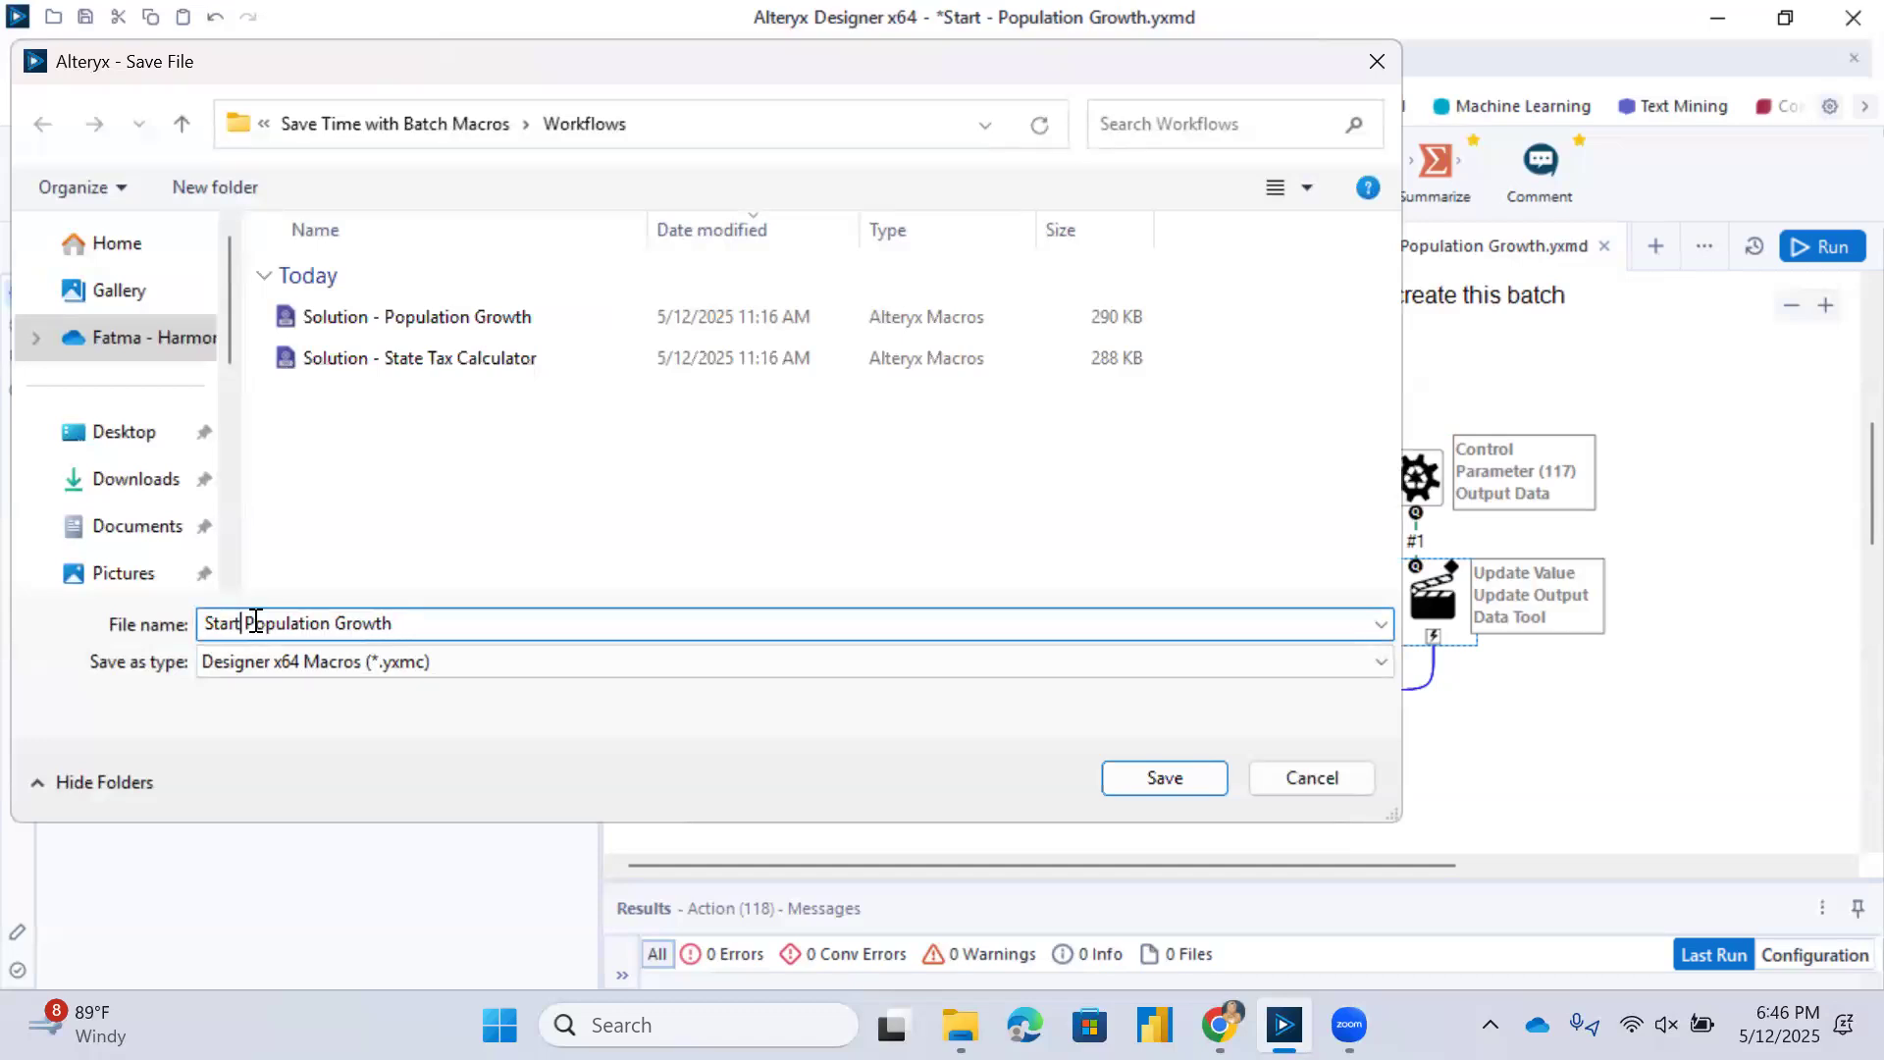
click(444, 622)
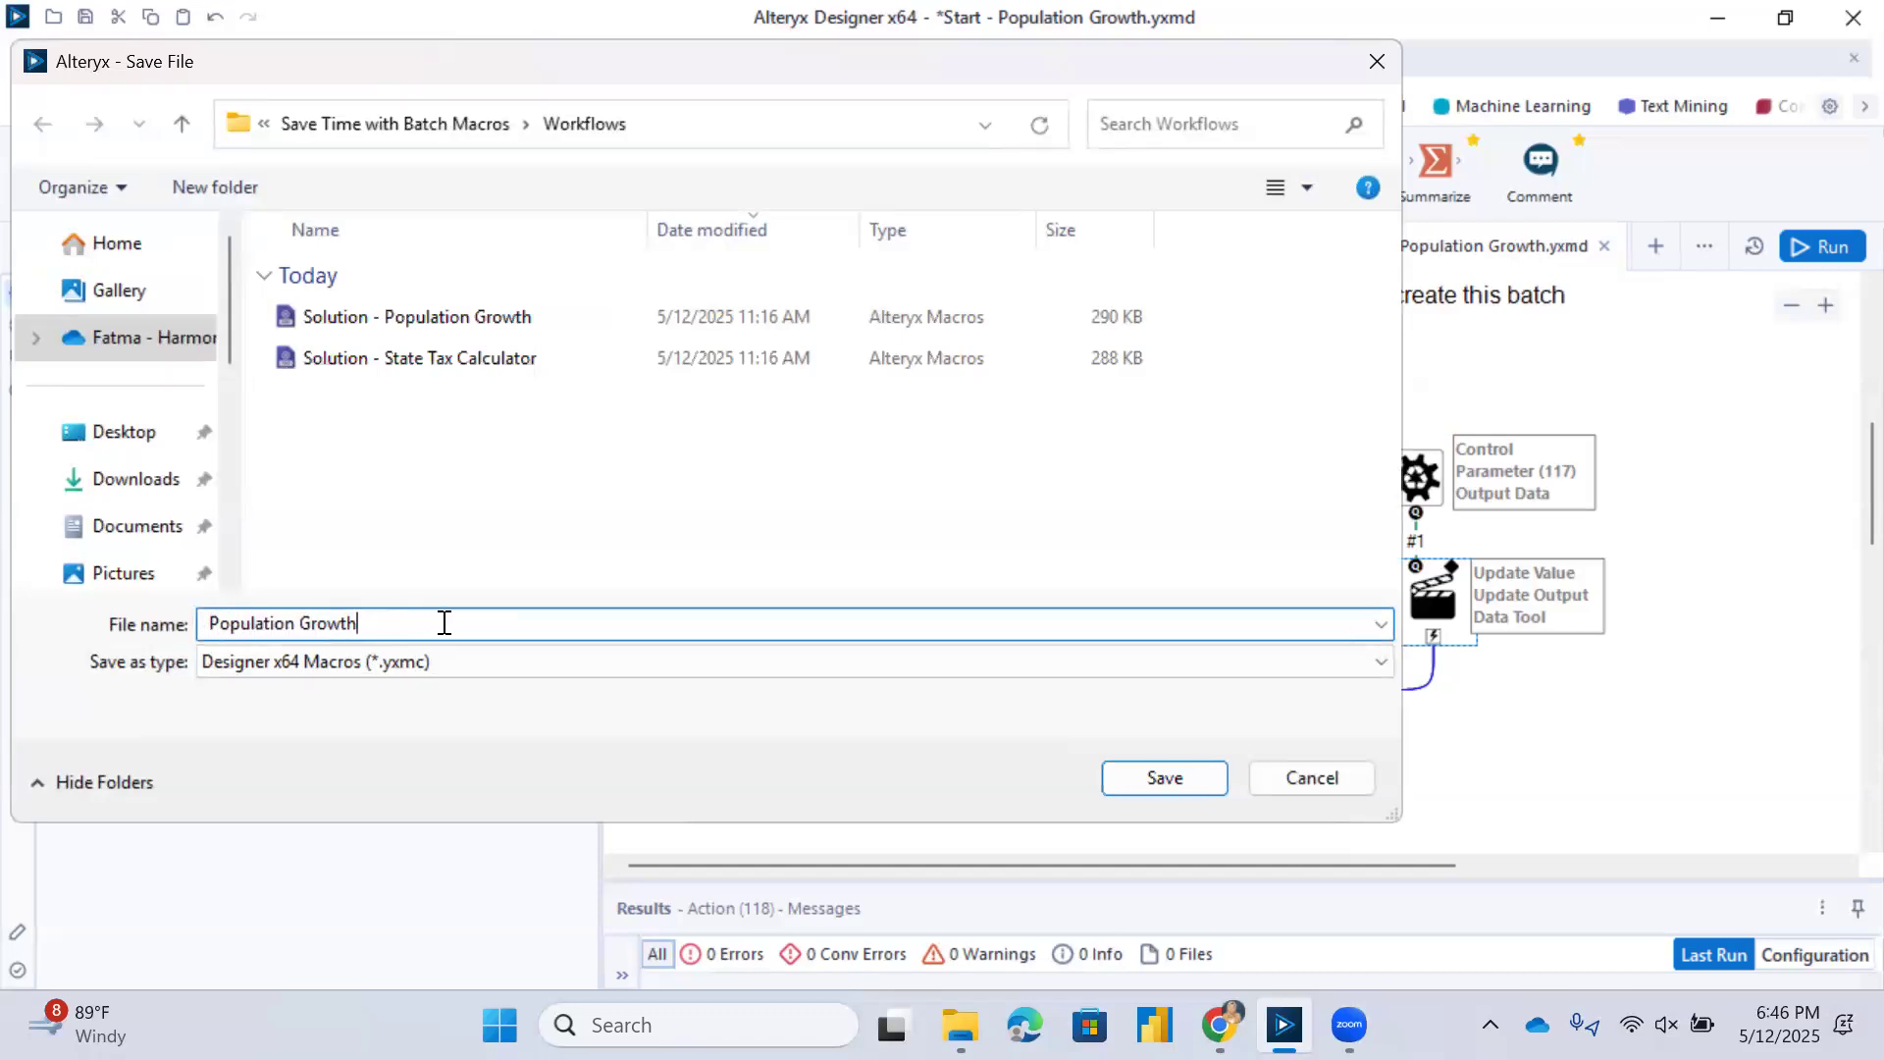
text(macro fatma did it)
click(1198, 775)
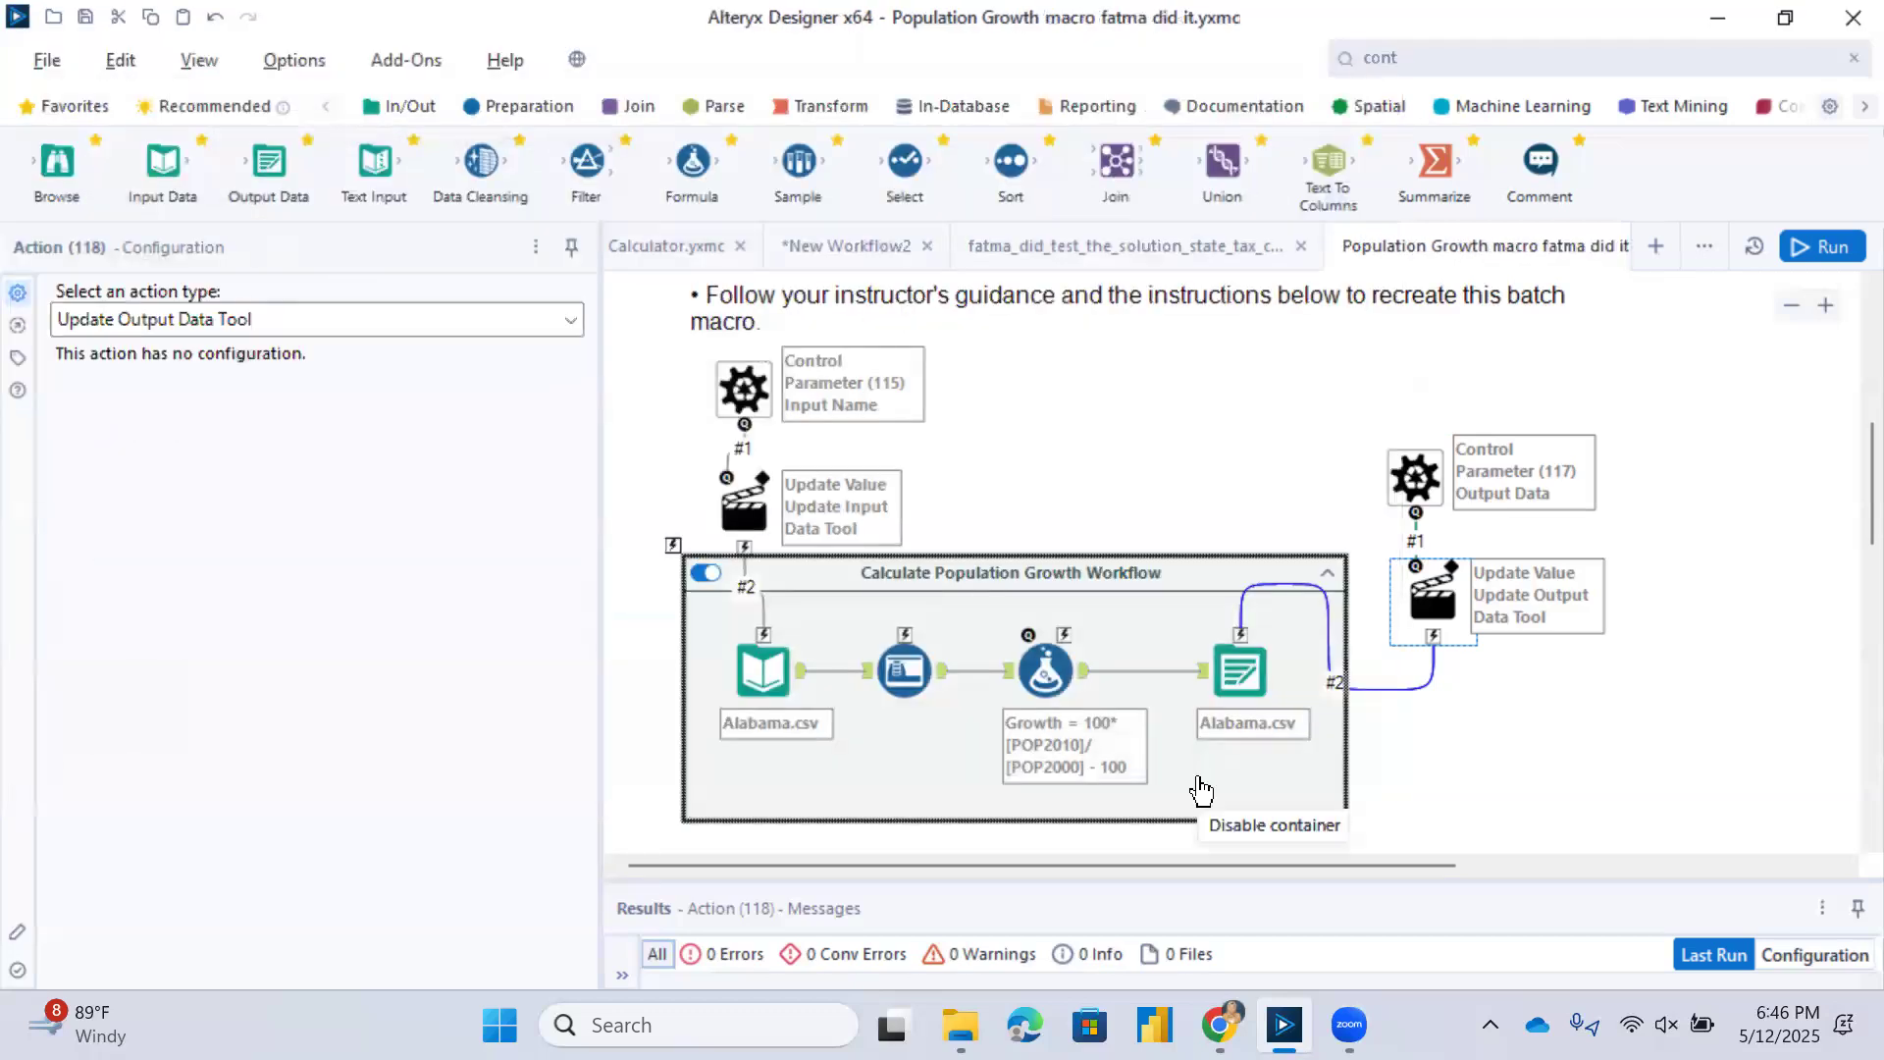
In the state tax calculator test workflow, connect a Sort tool to the batch macro's output.
click(1126, 255)
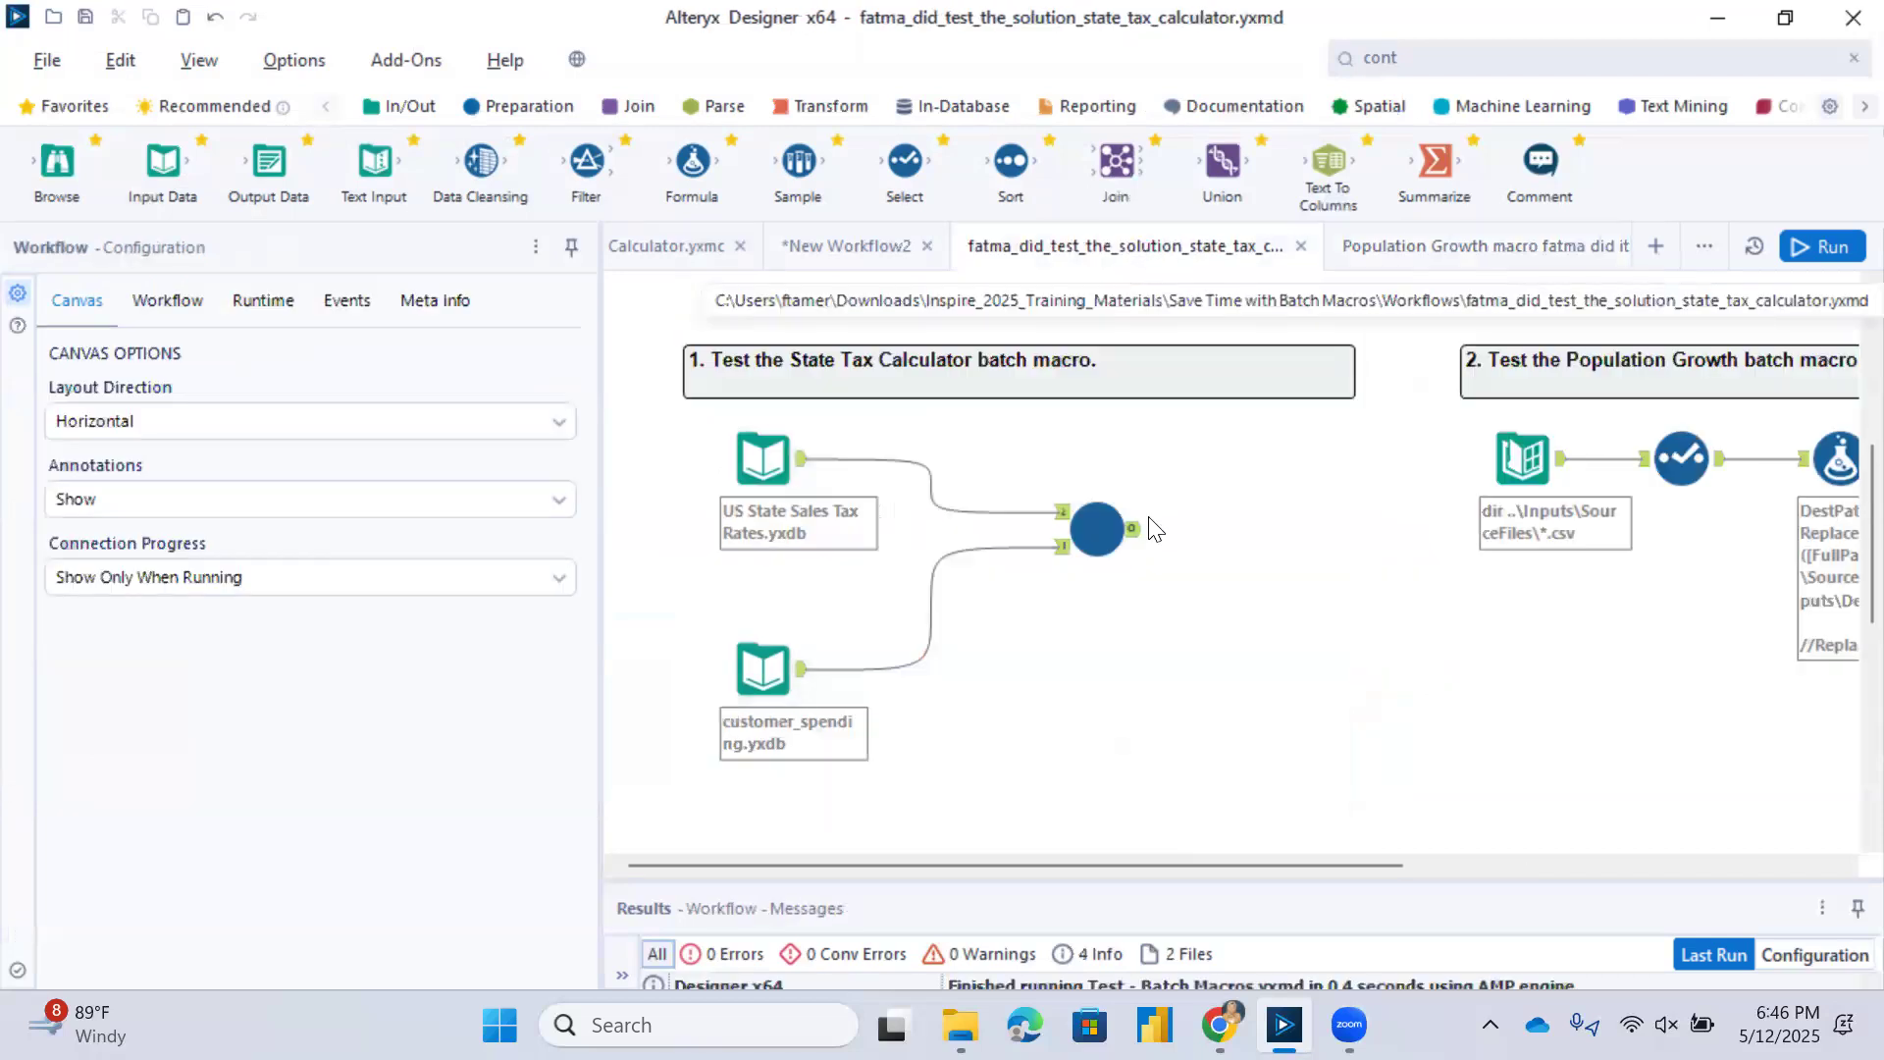
drag(1014, 159, 1251, 535)
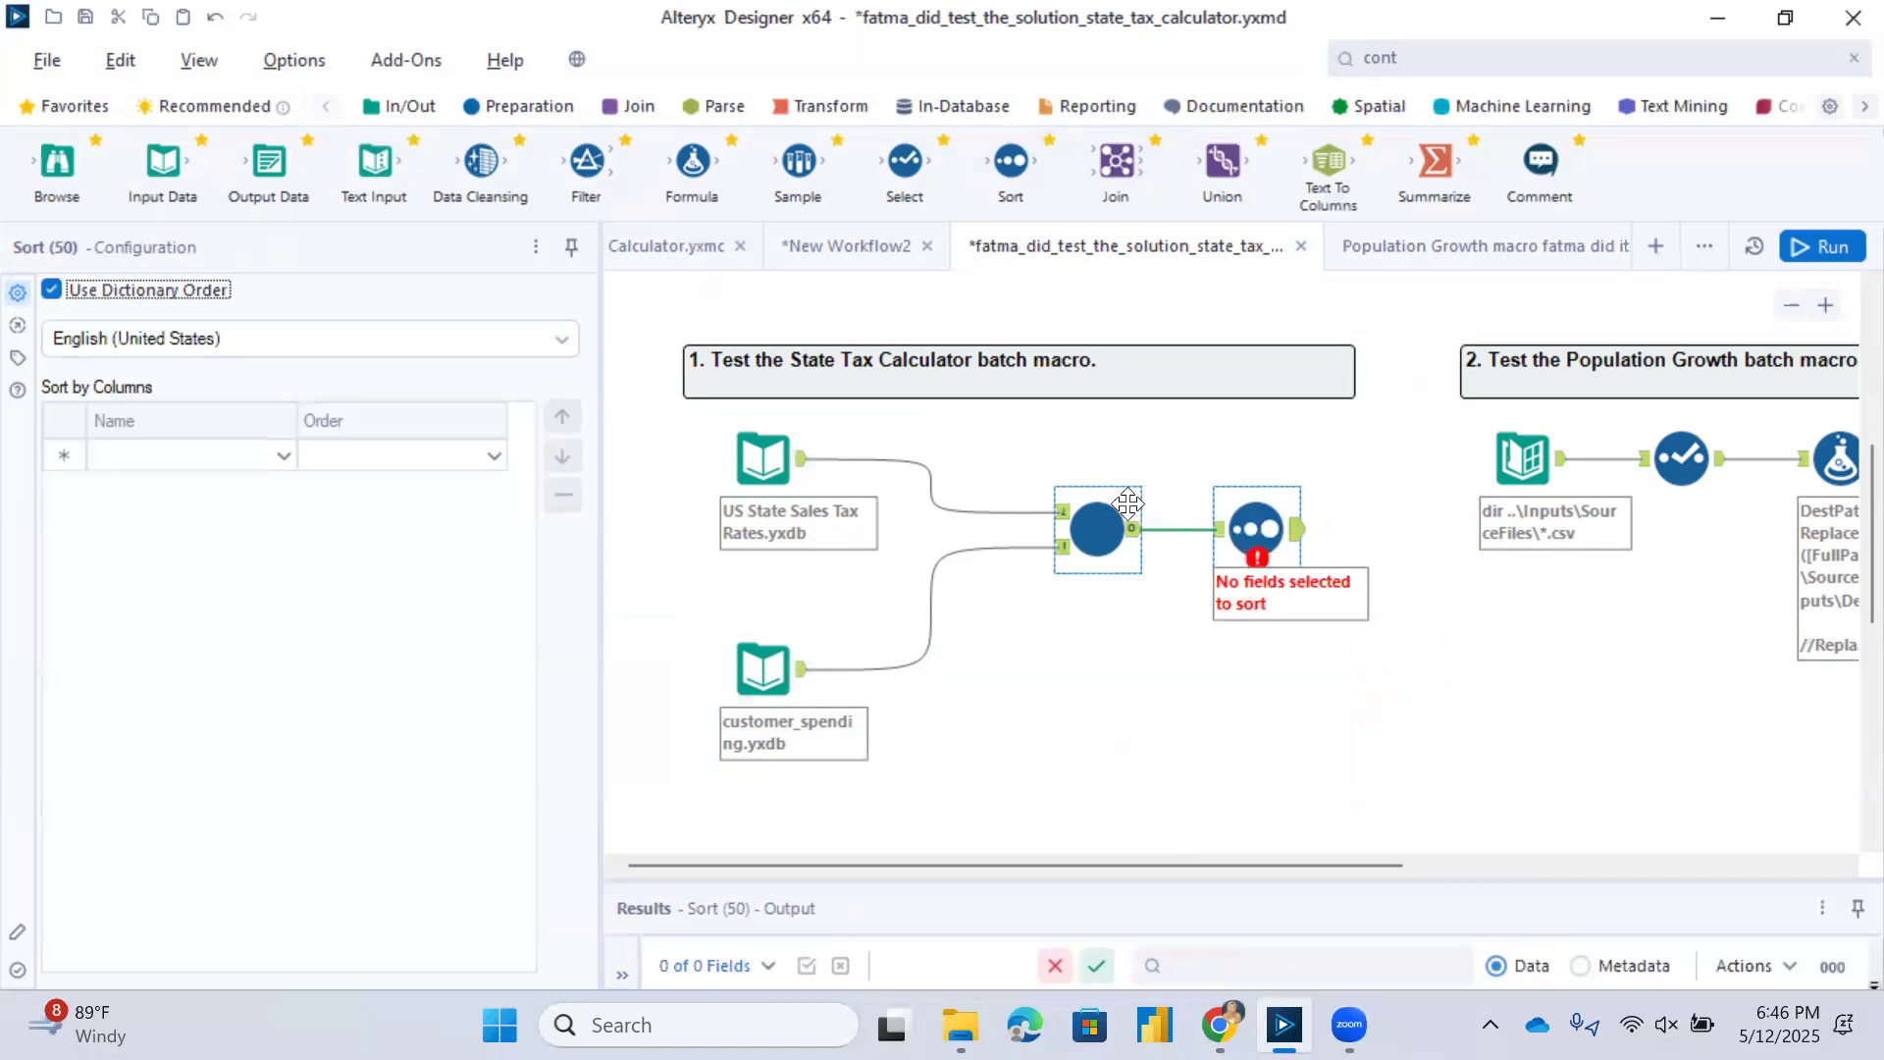
Sort the macro's output by Customer_ID in ascending order and run the workflow.
click(280, 454)
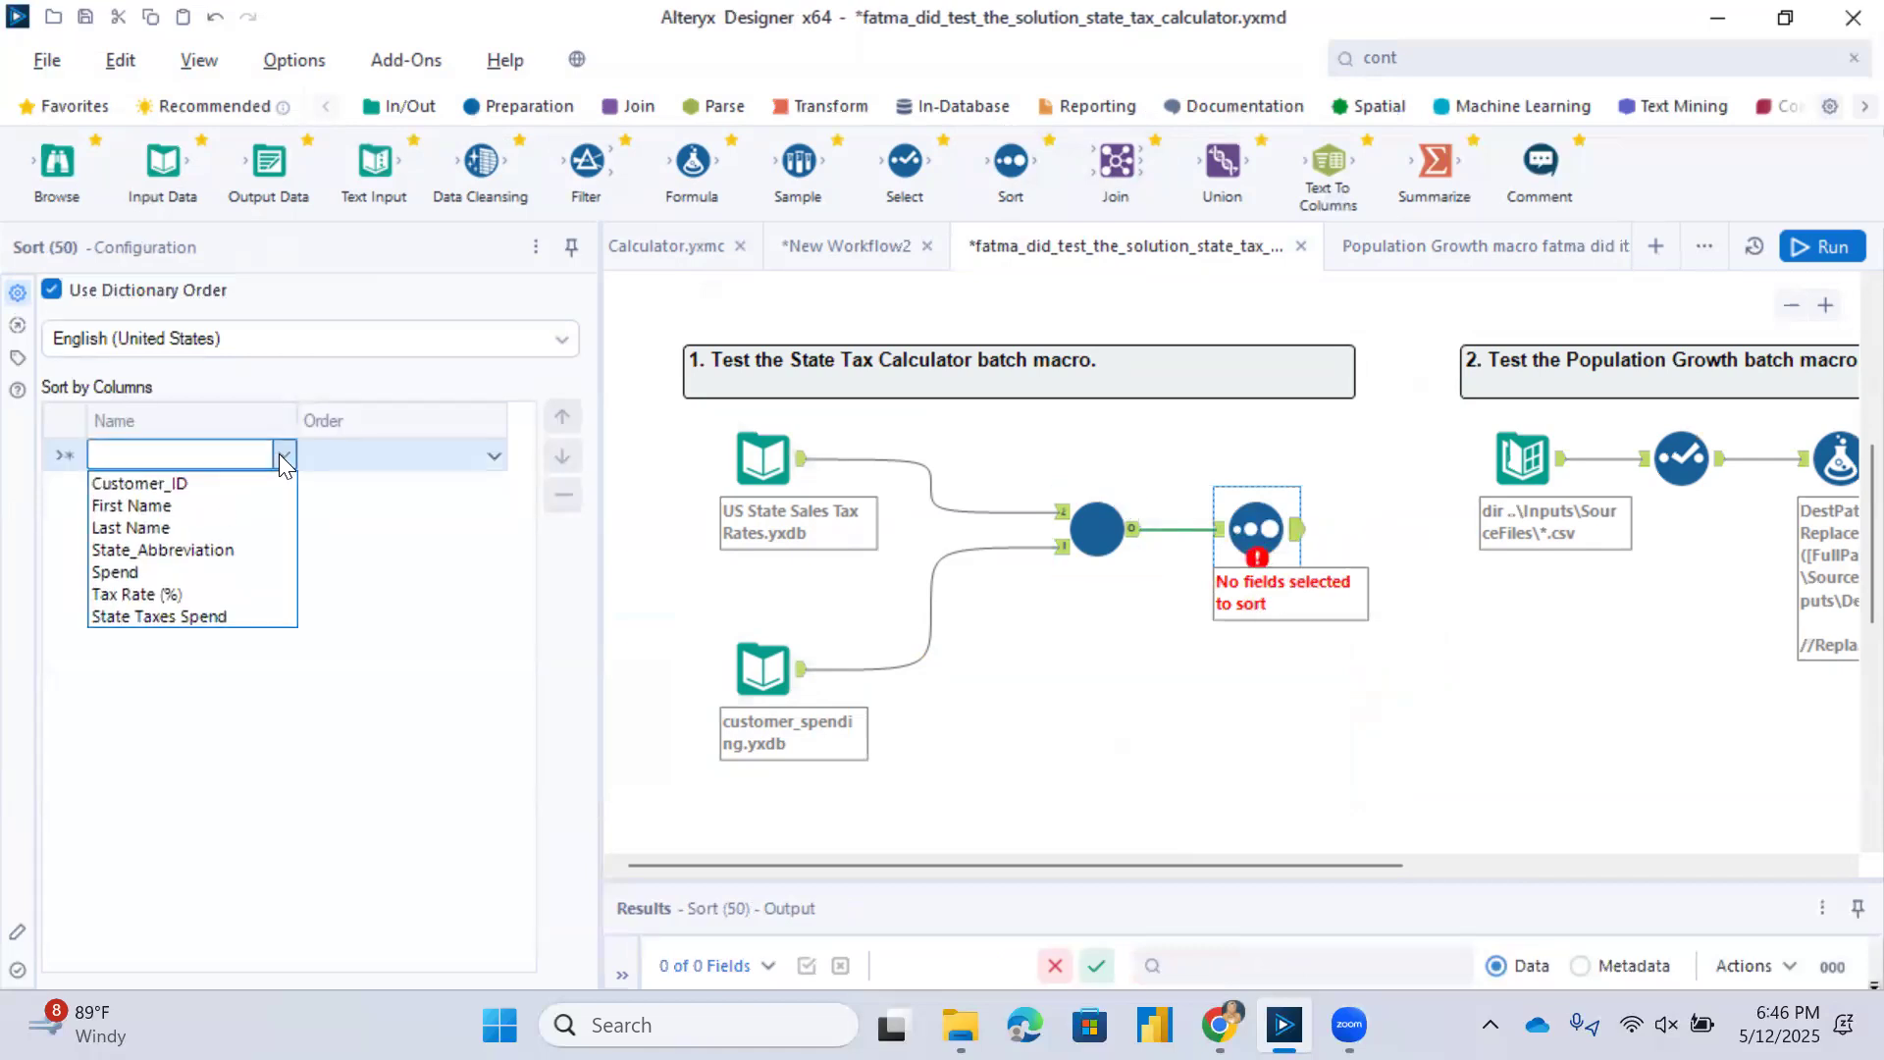
click(263, 487)
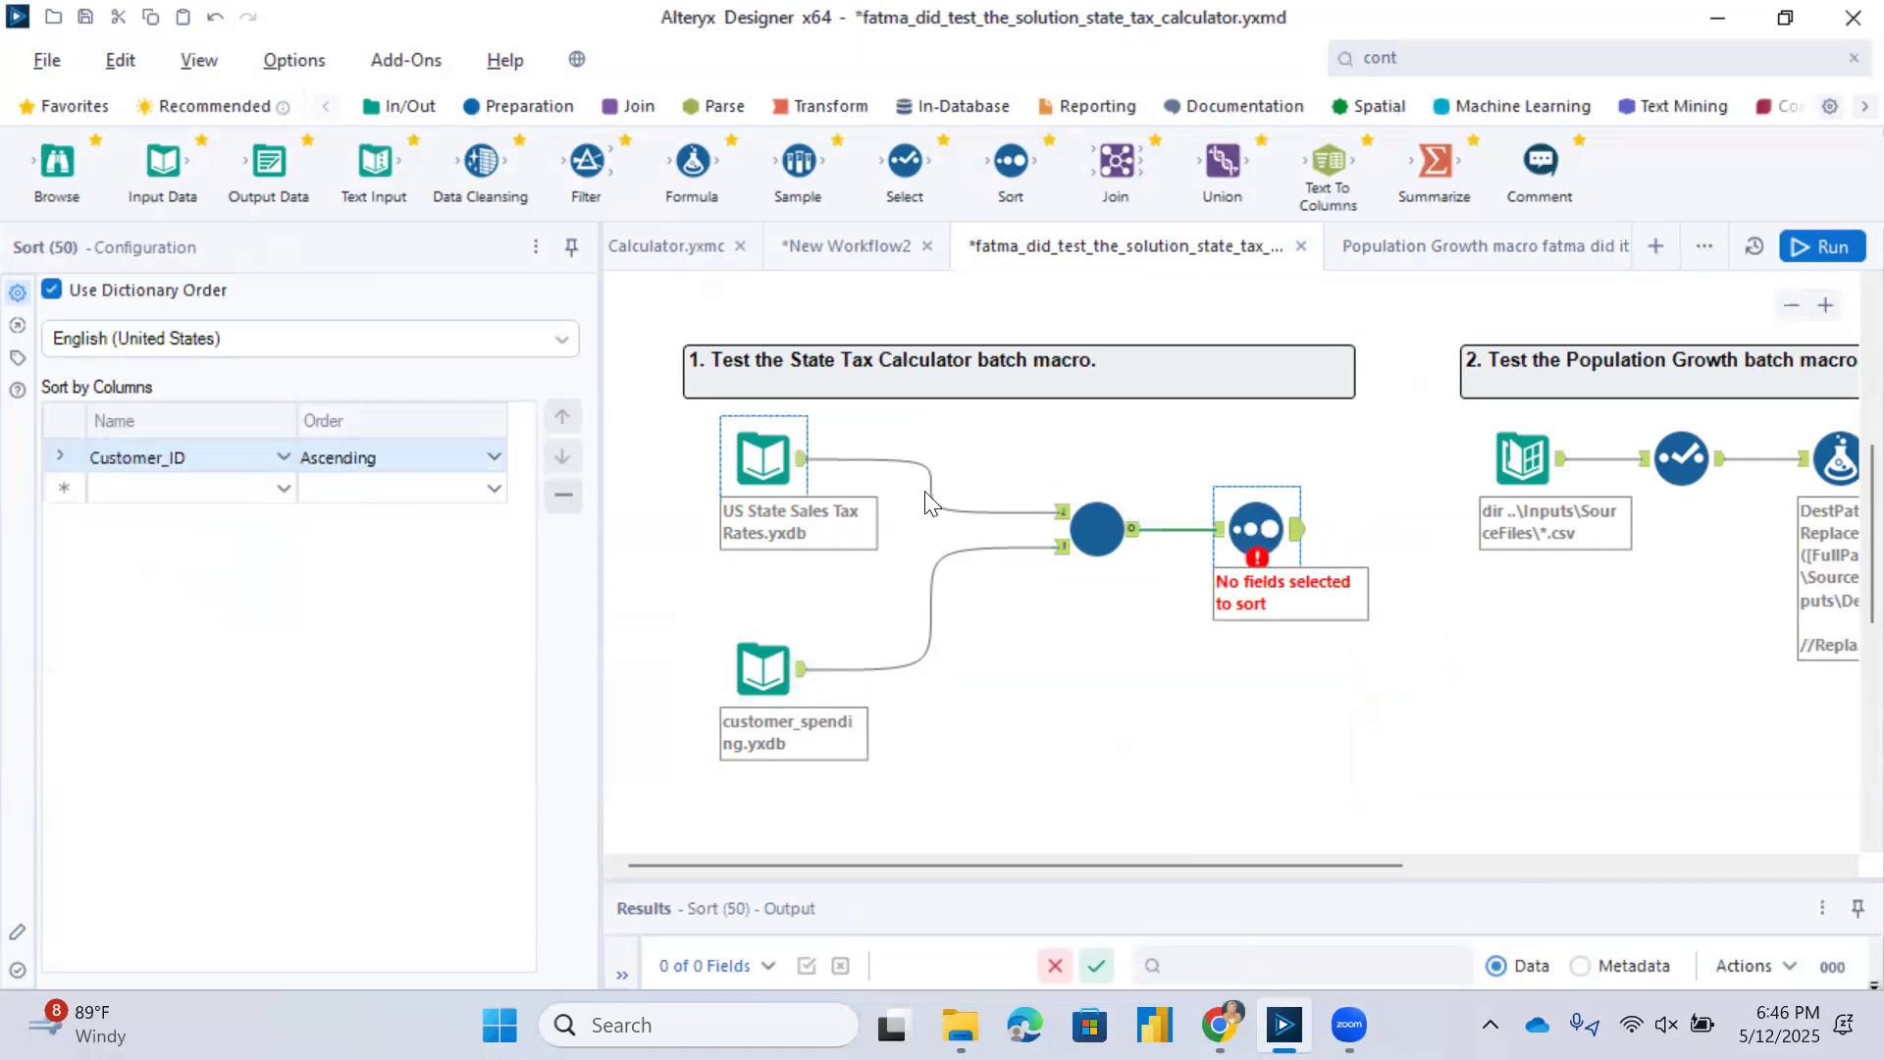
click(1823, 247)
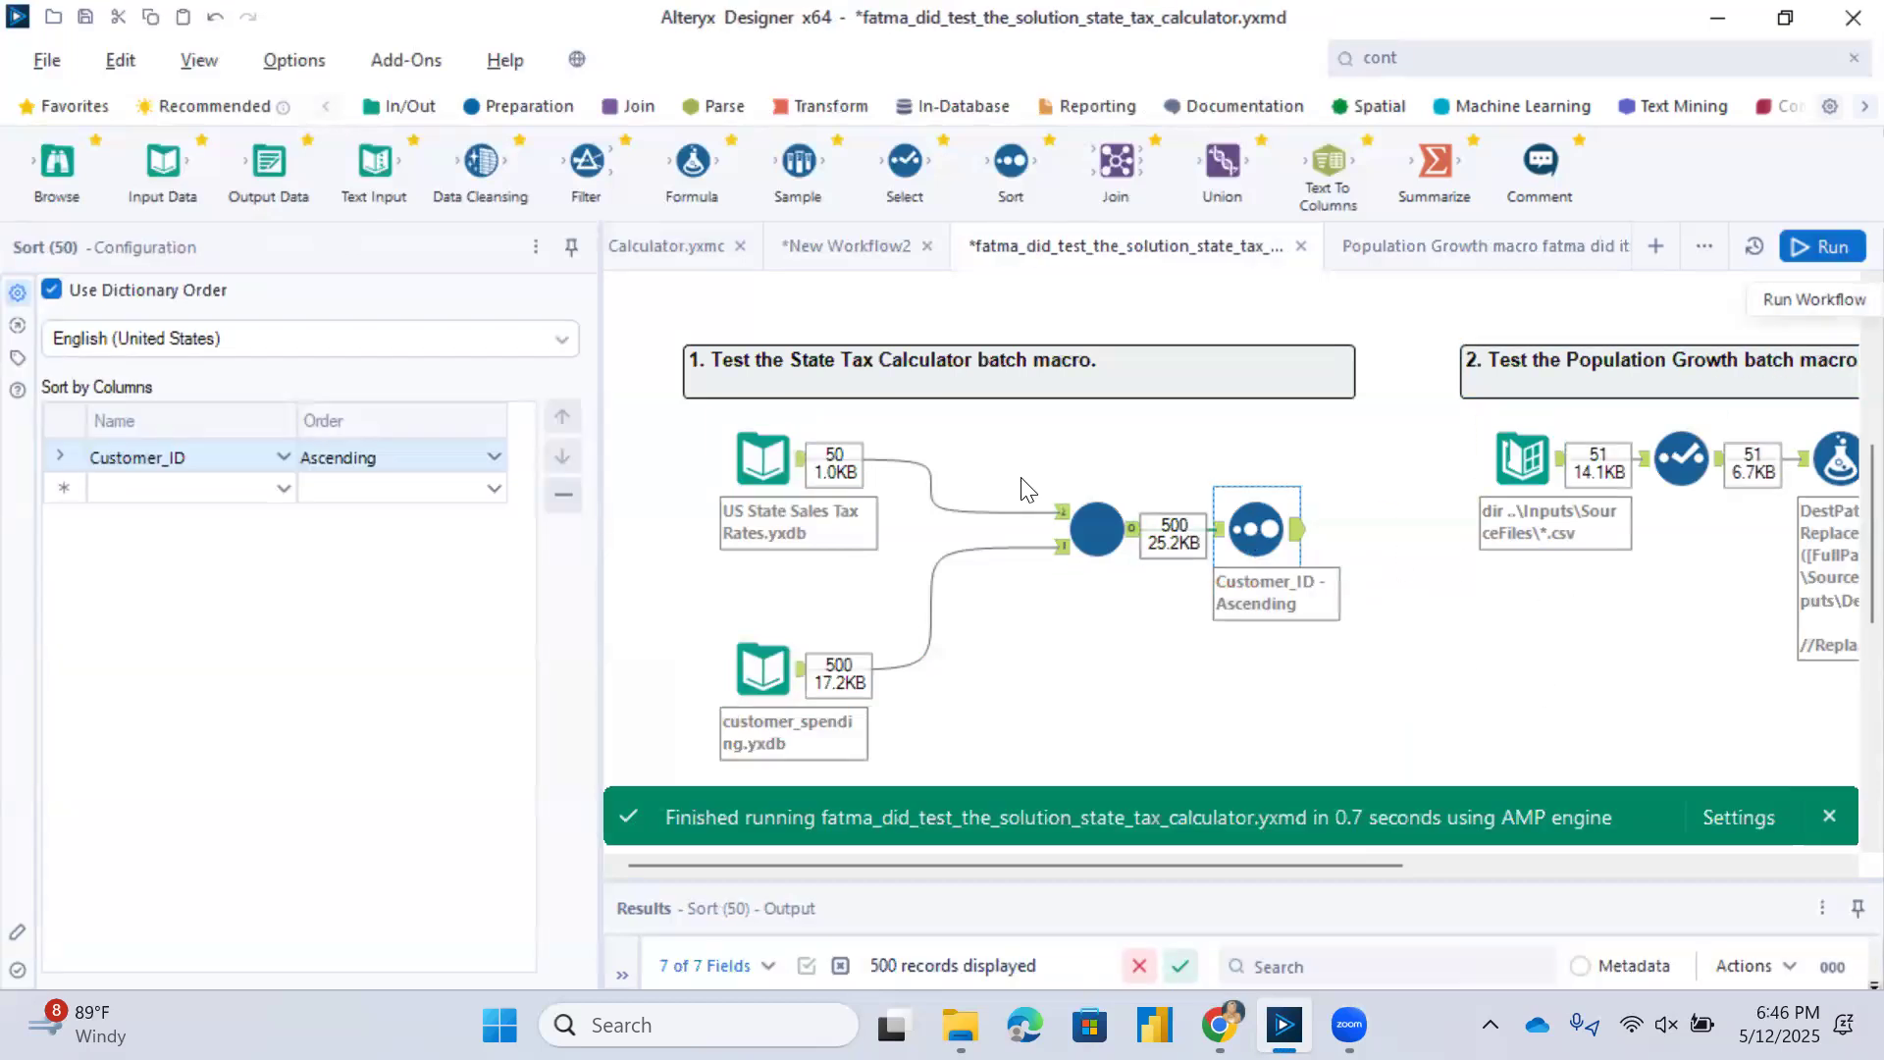
Save the state tax calculator test workflow under its existing name.
click(47, 59)
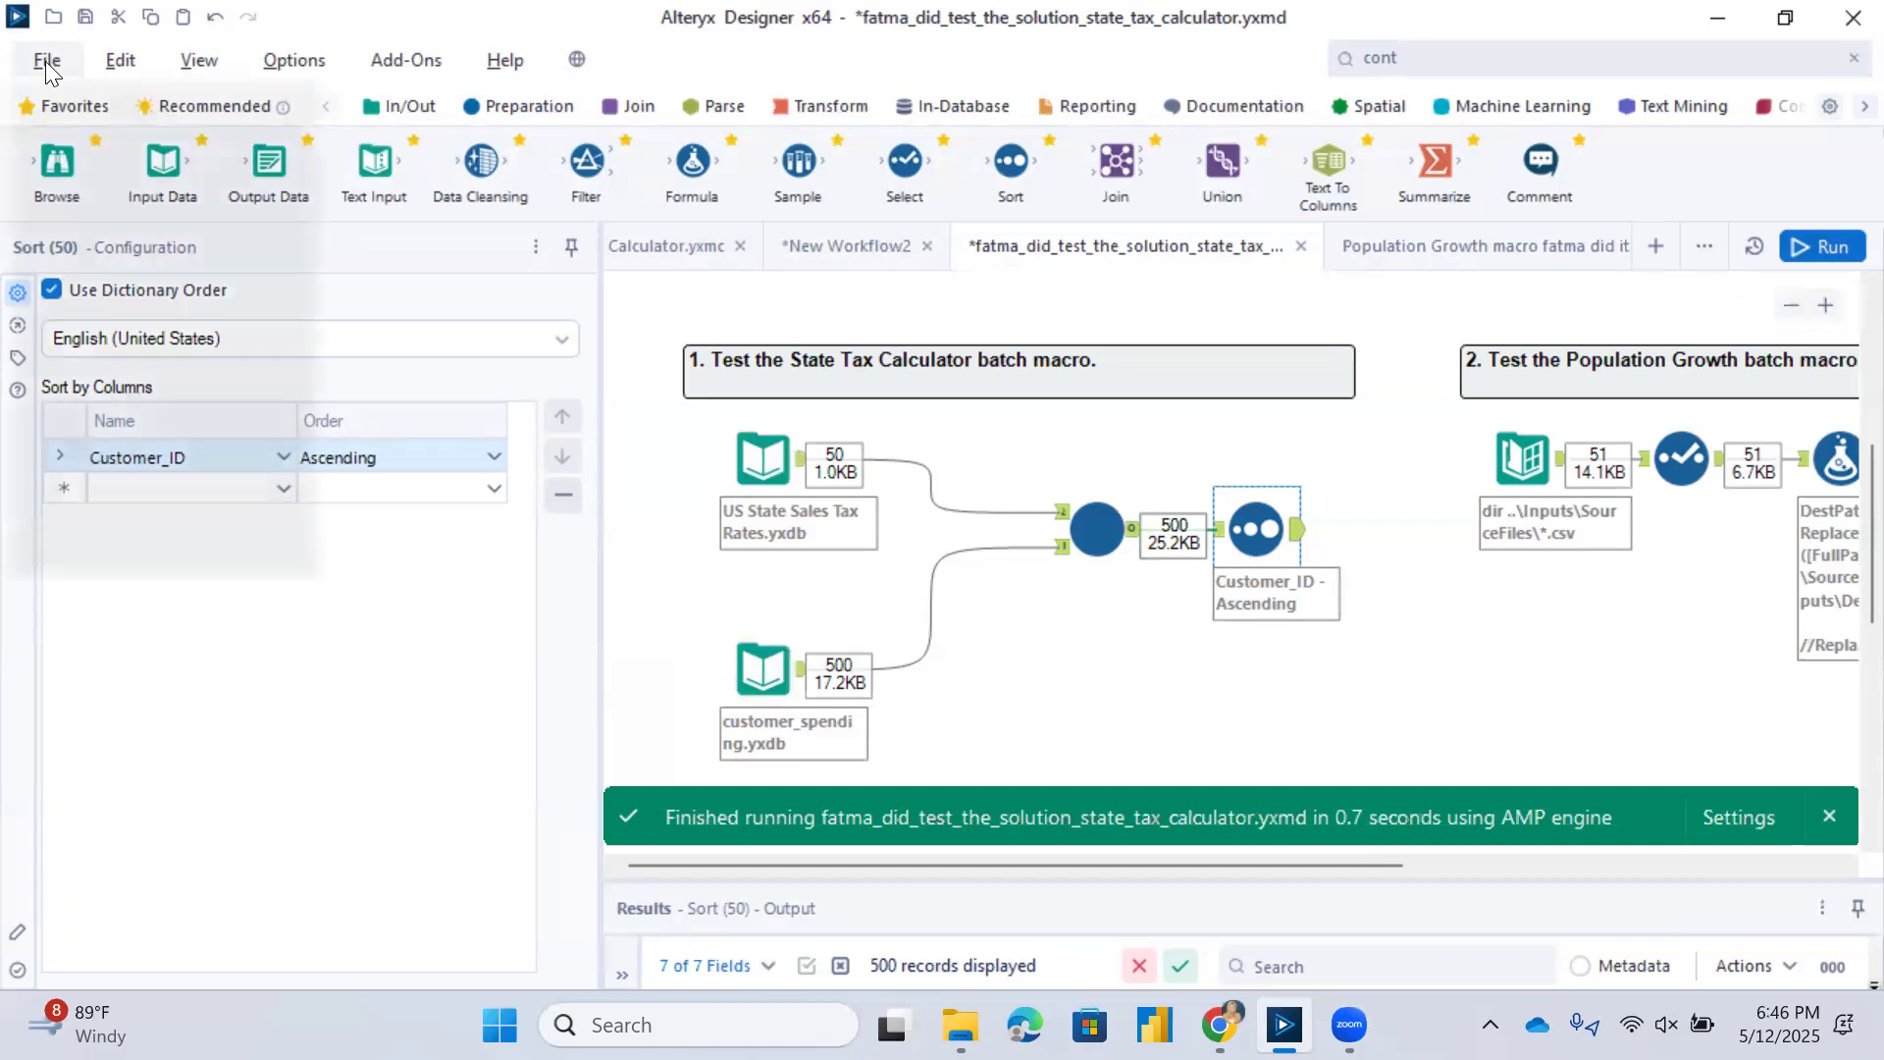
click(98, 346)
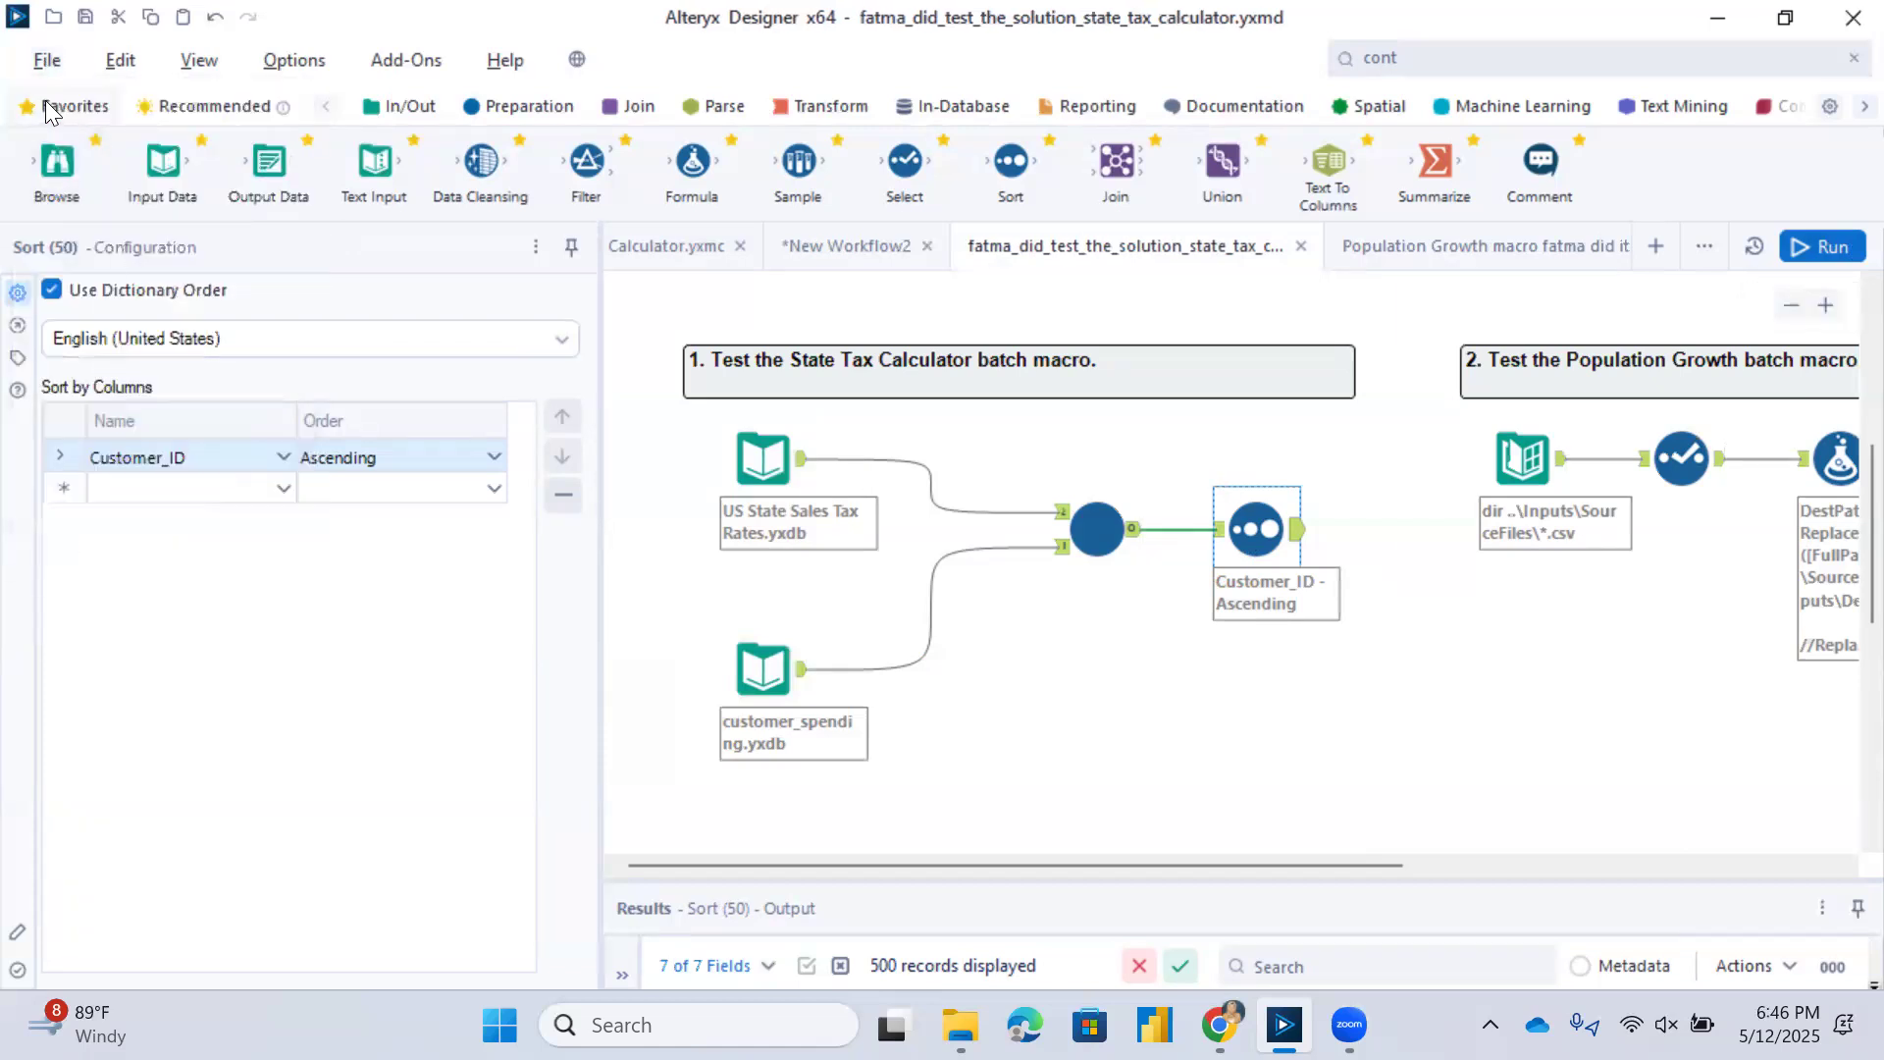
click(45, 61)
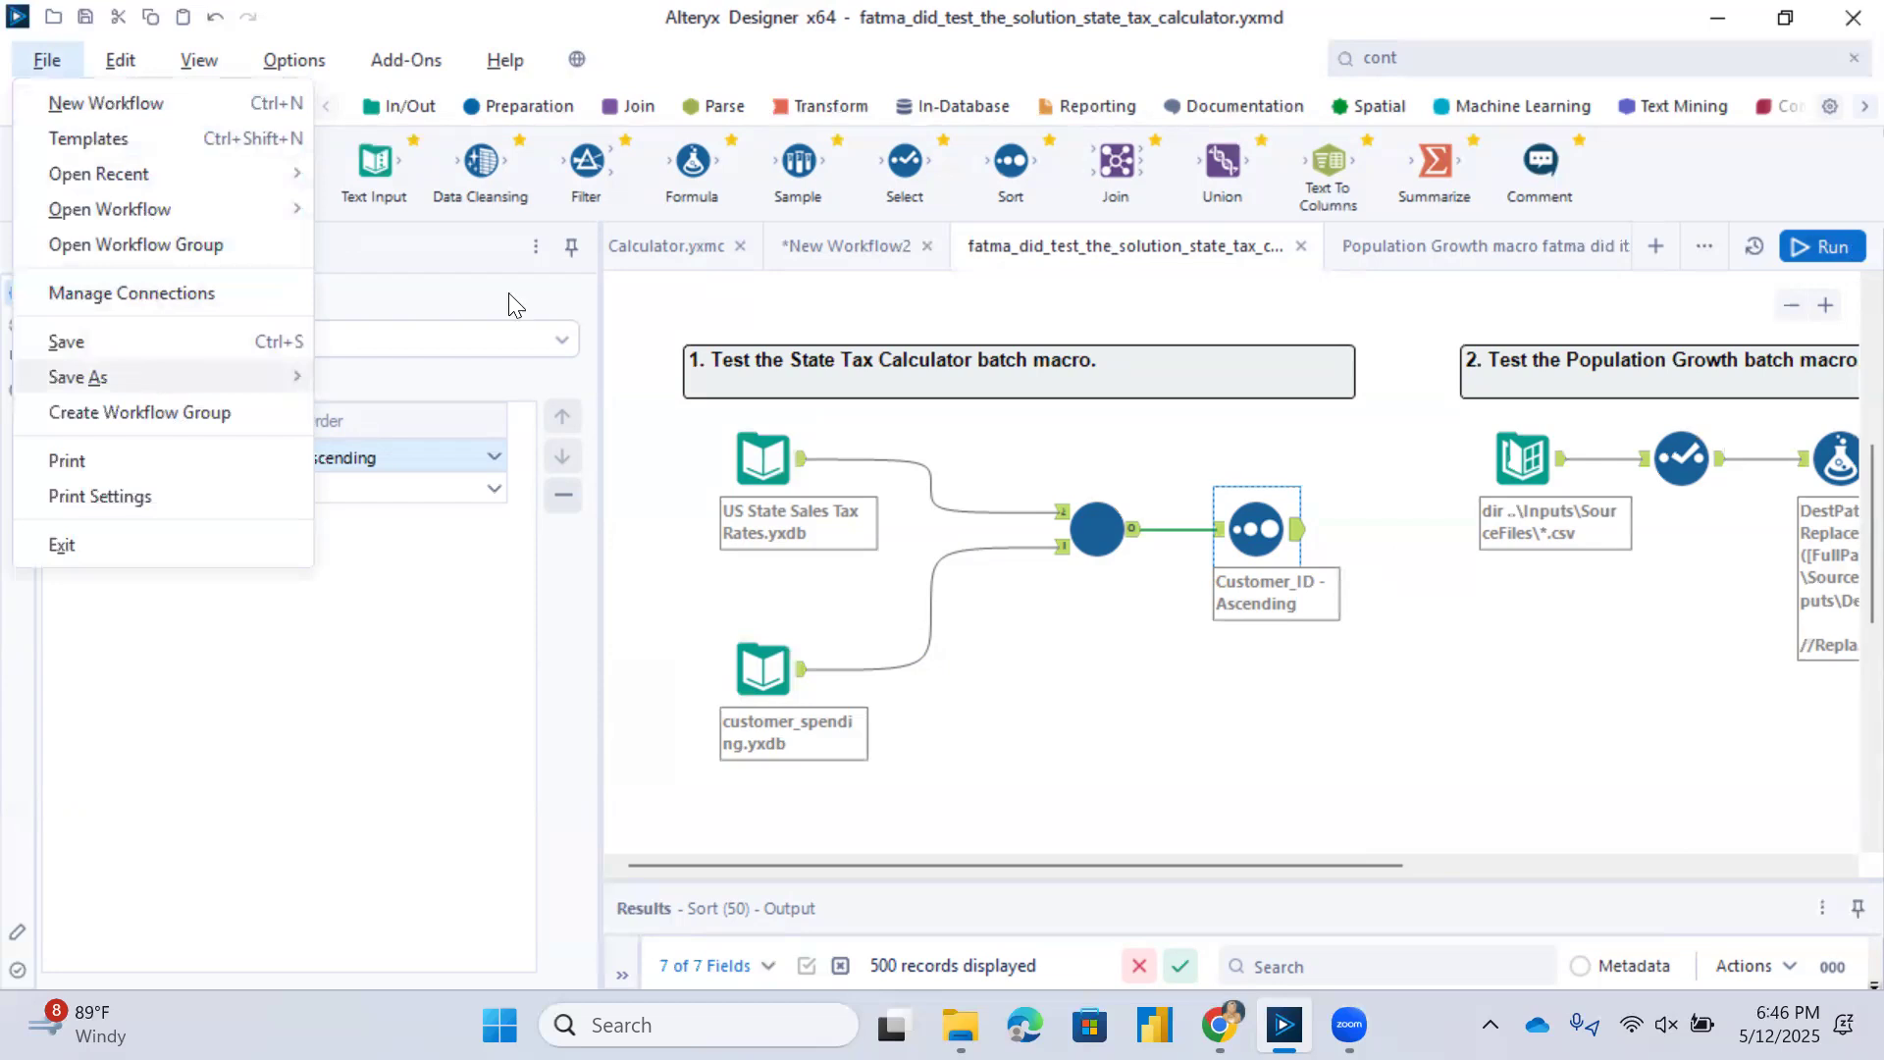
Insert the saved Population Growth macro after the DestPath Formula tool in section 2, connected to the Formula's output.
drag(1333, 864, 1694, 886)
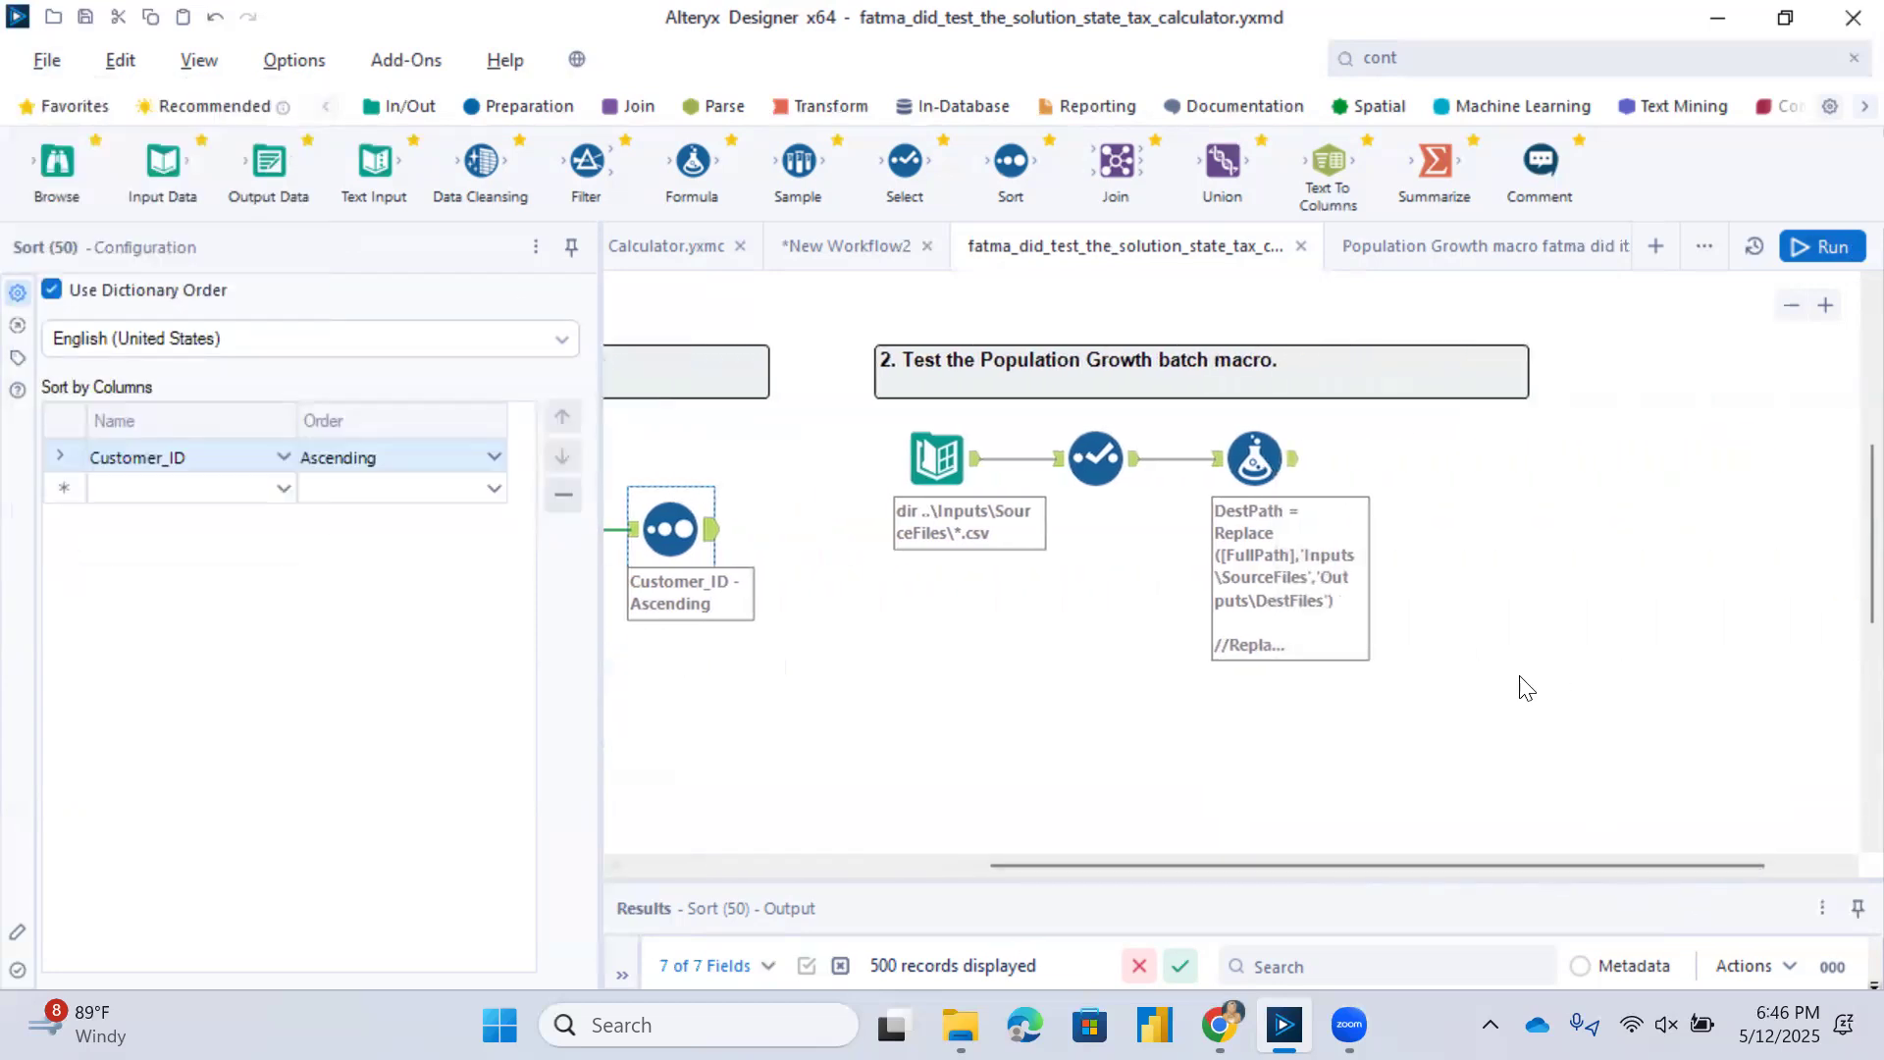
right_click(1439, 475)
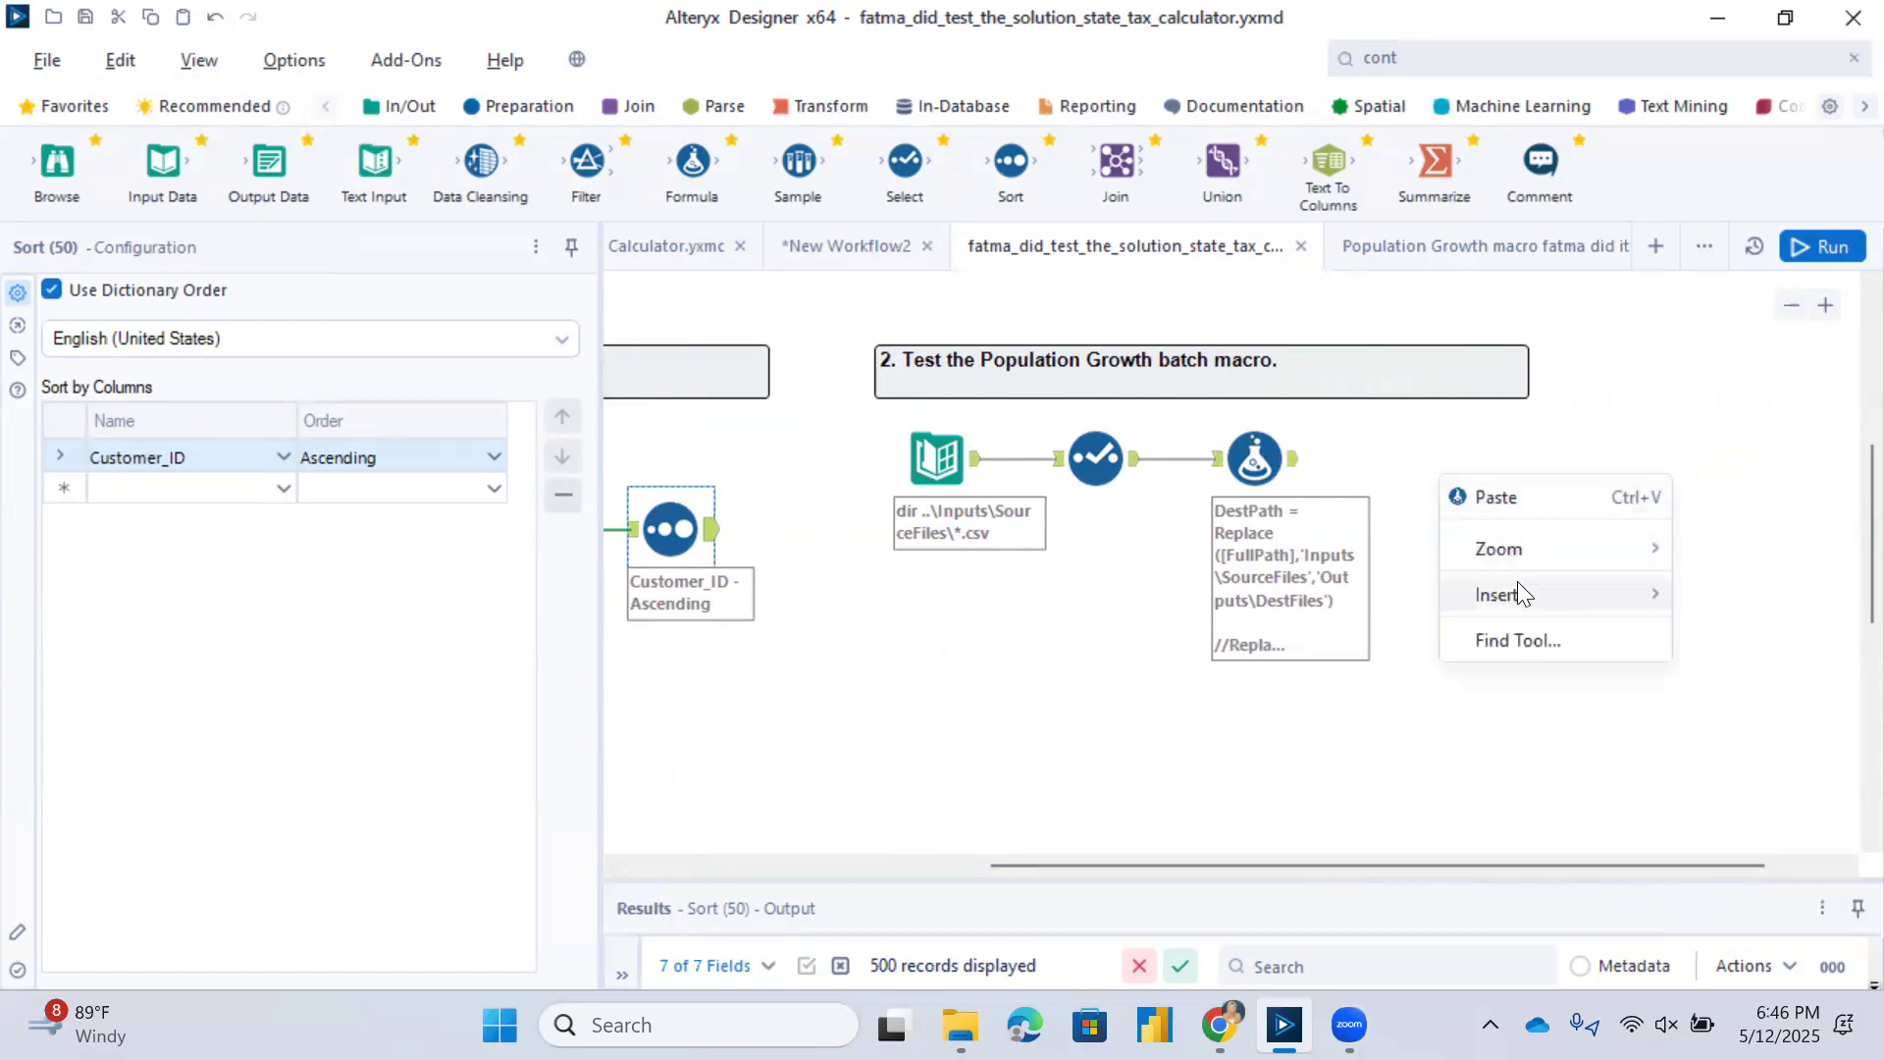
mouse_move(1517, 581)
mouse_move(1364, 966)
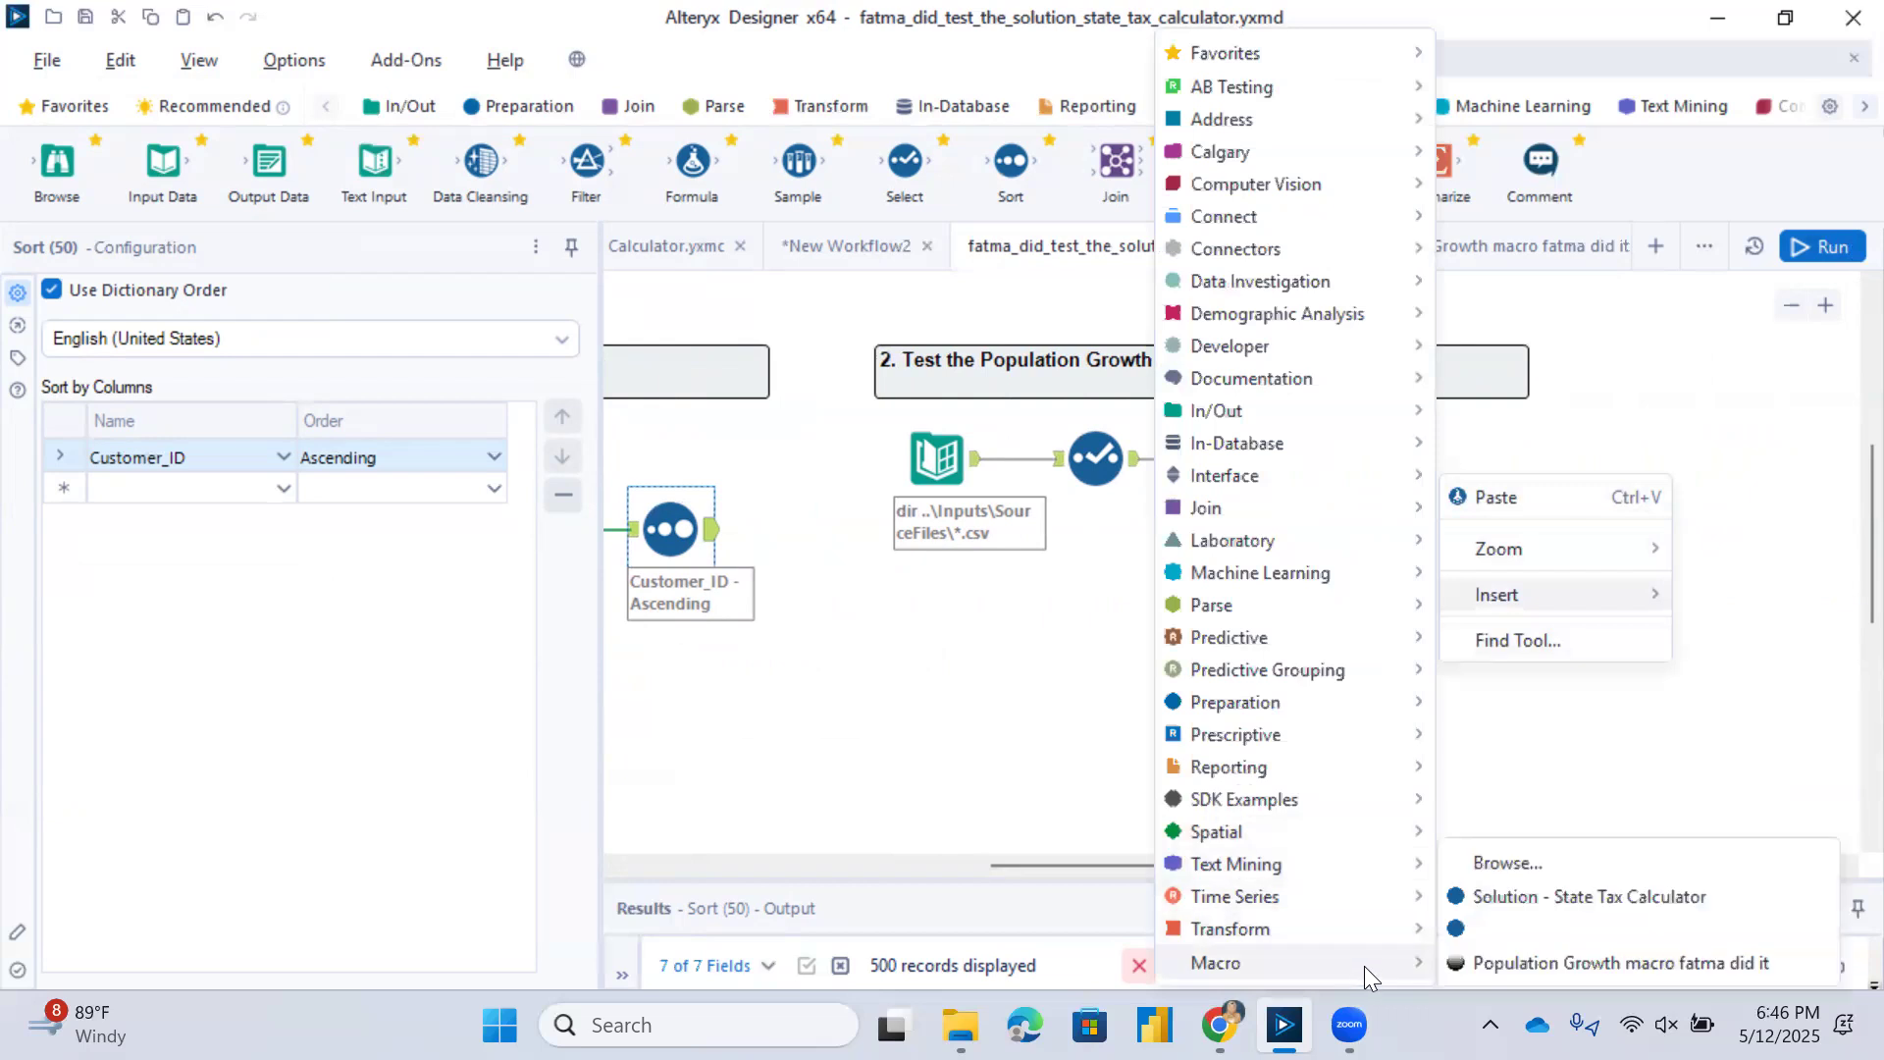
click(1617, 957)
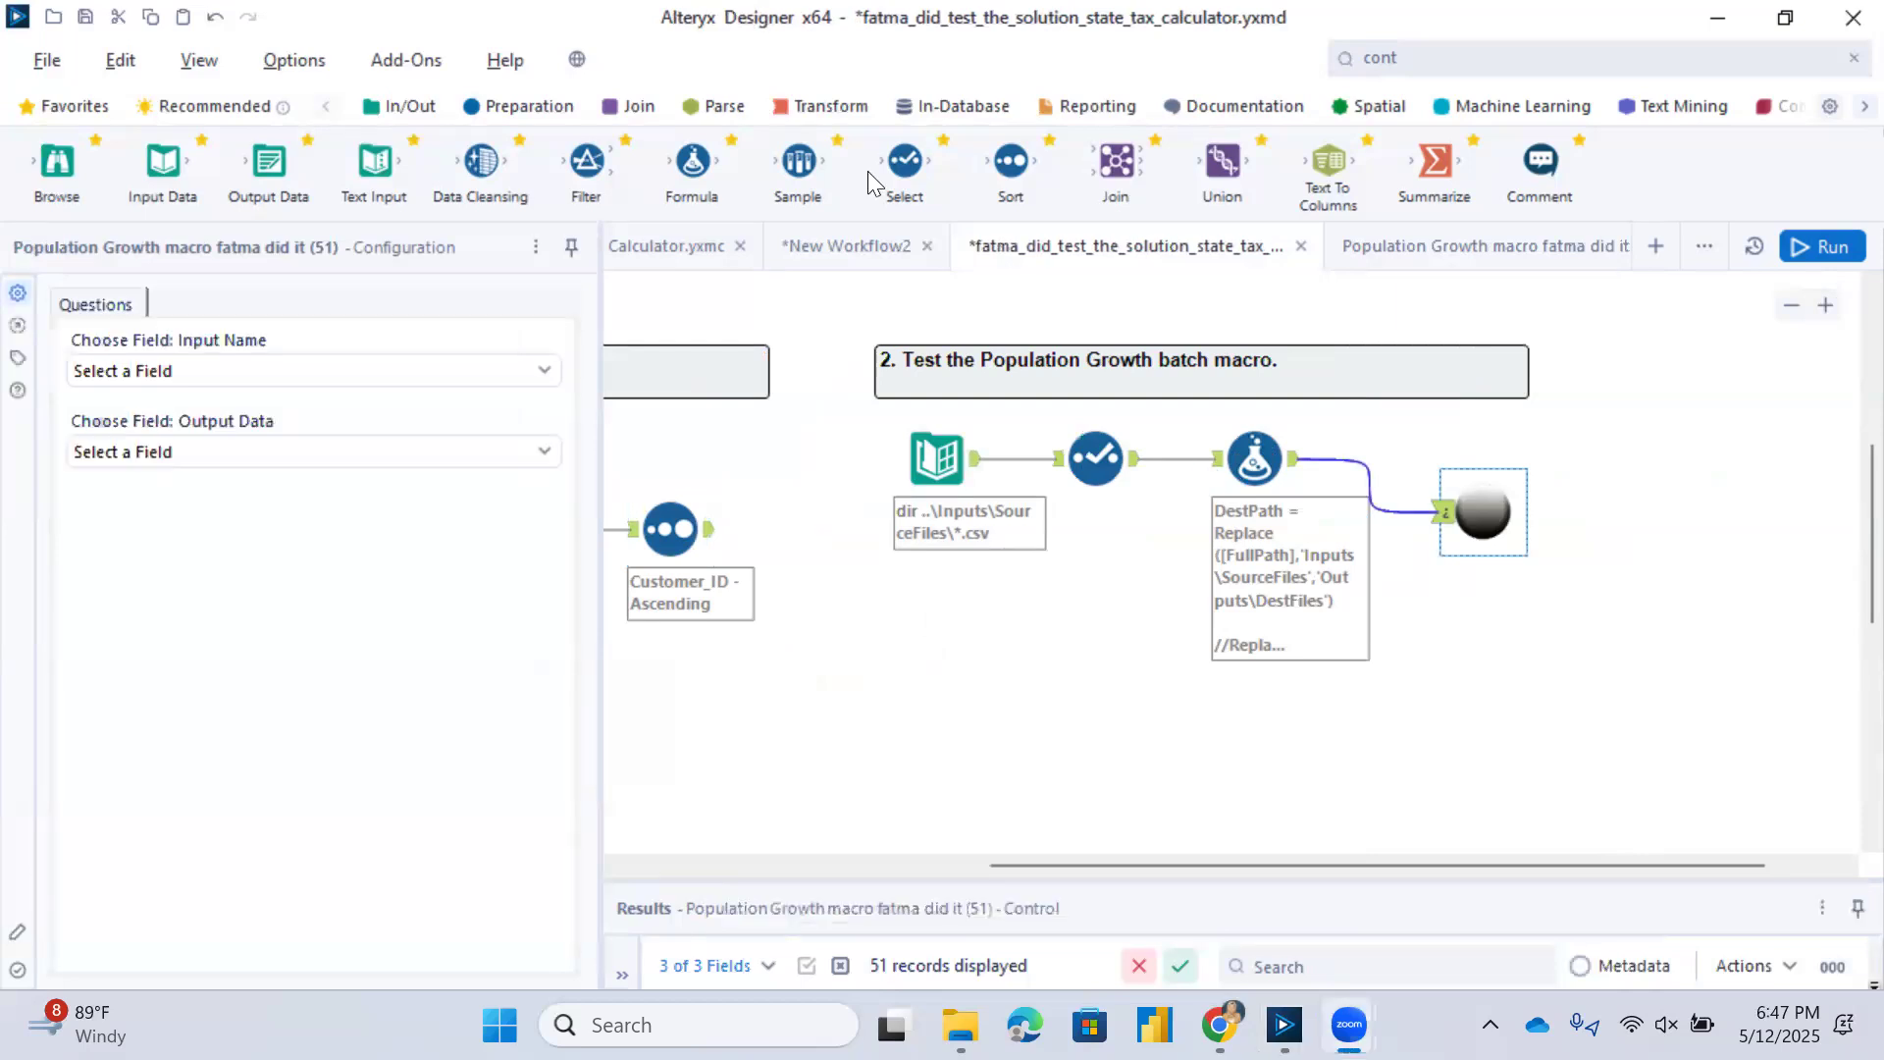
Save a copy of the workflow in the Workflows folder, named with the author's first name plus "_did_test_the_populationgrowth".
click(48, 61)
mouse_move(141, 383)
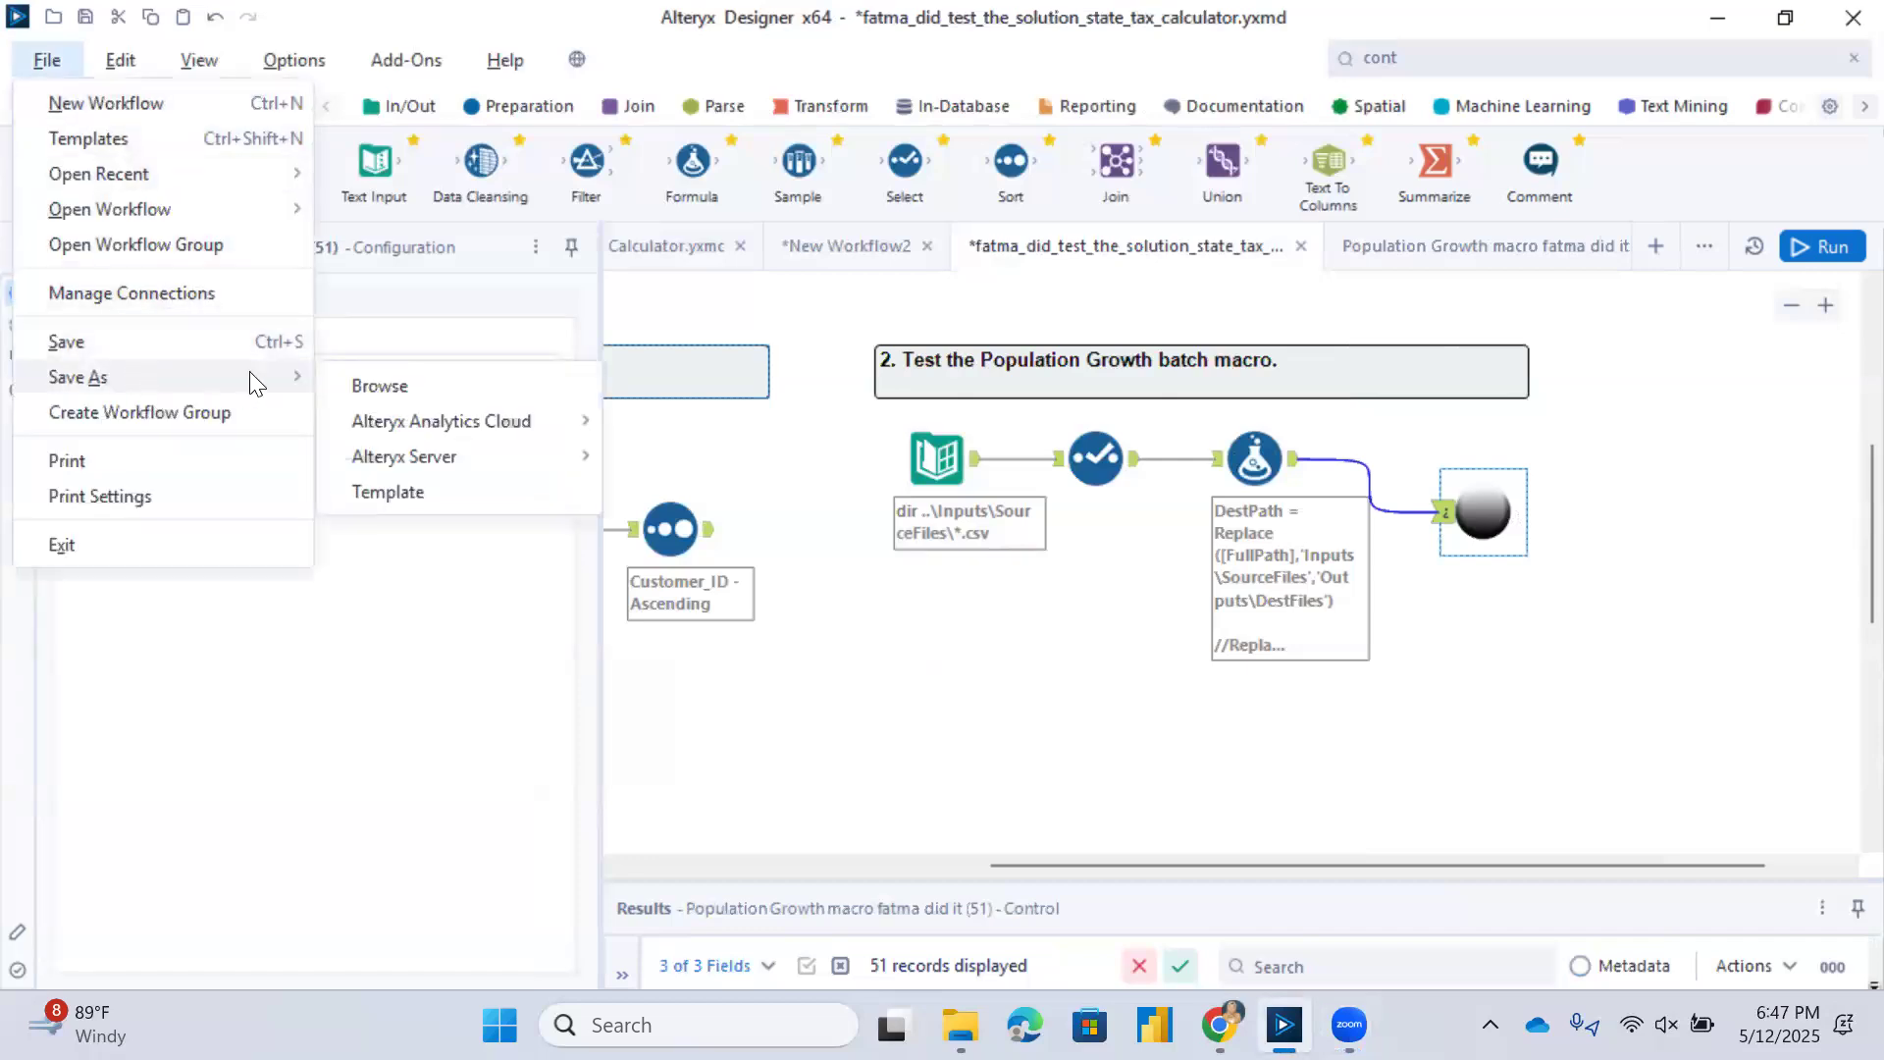
click(393, 375)
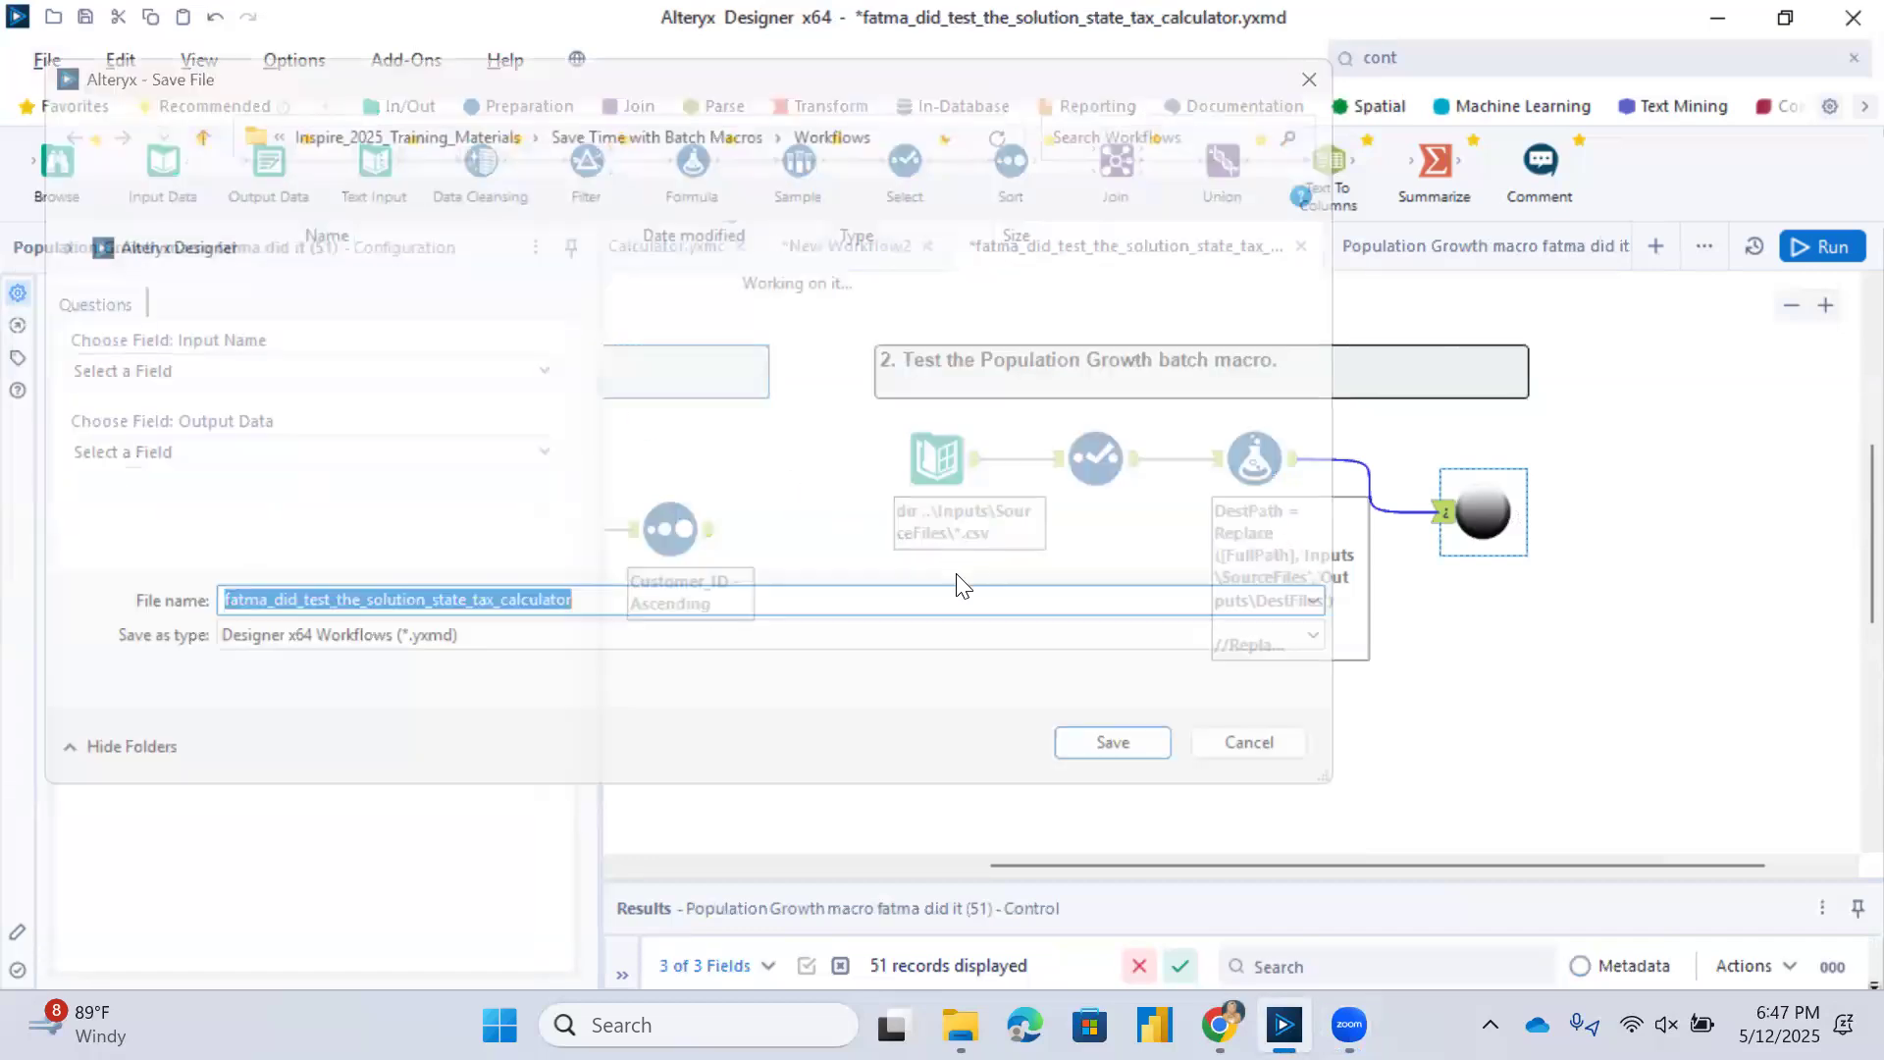
click(495, 324)
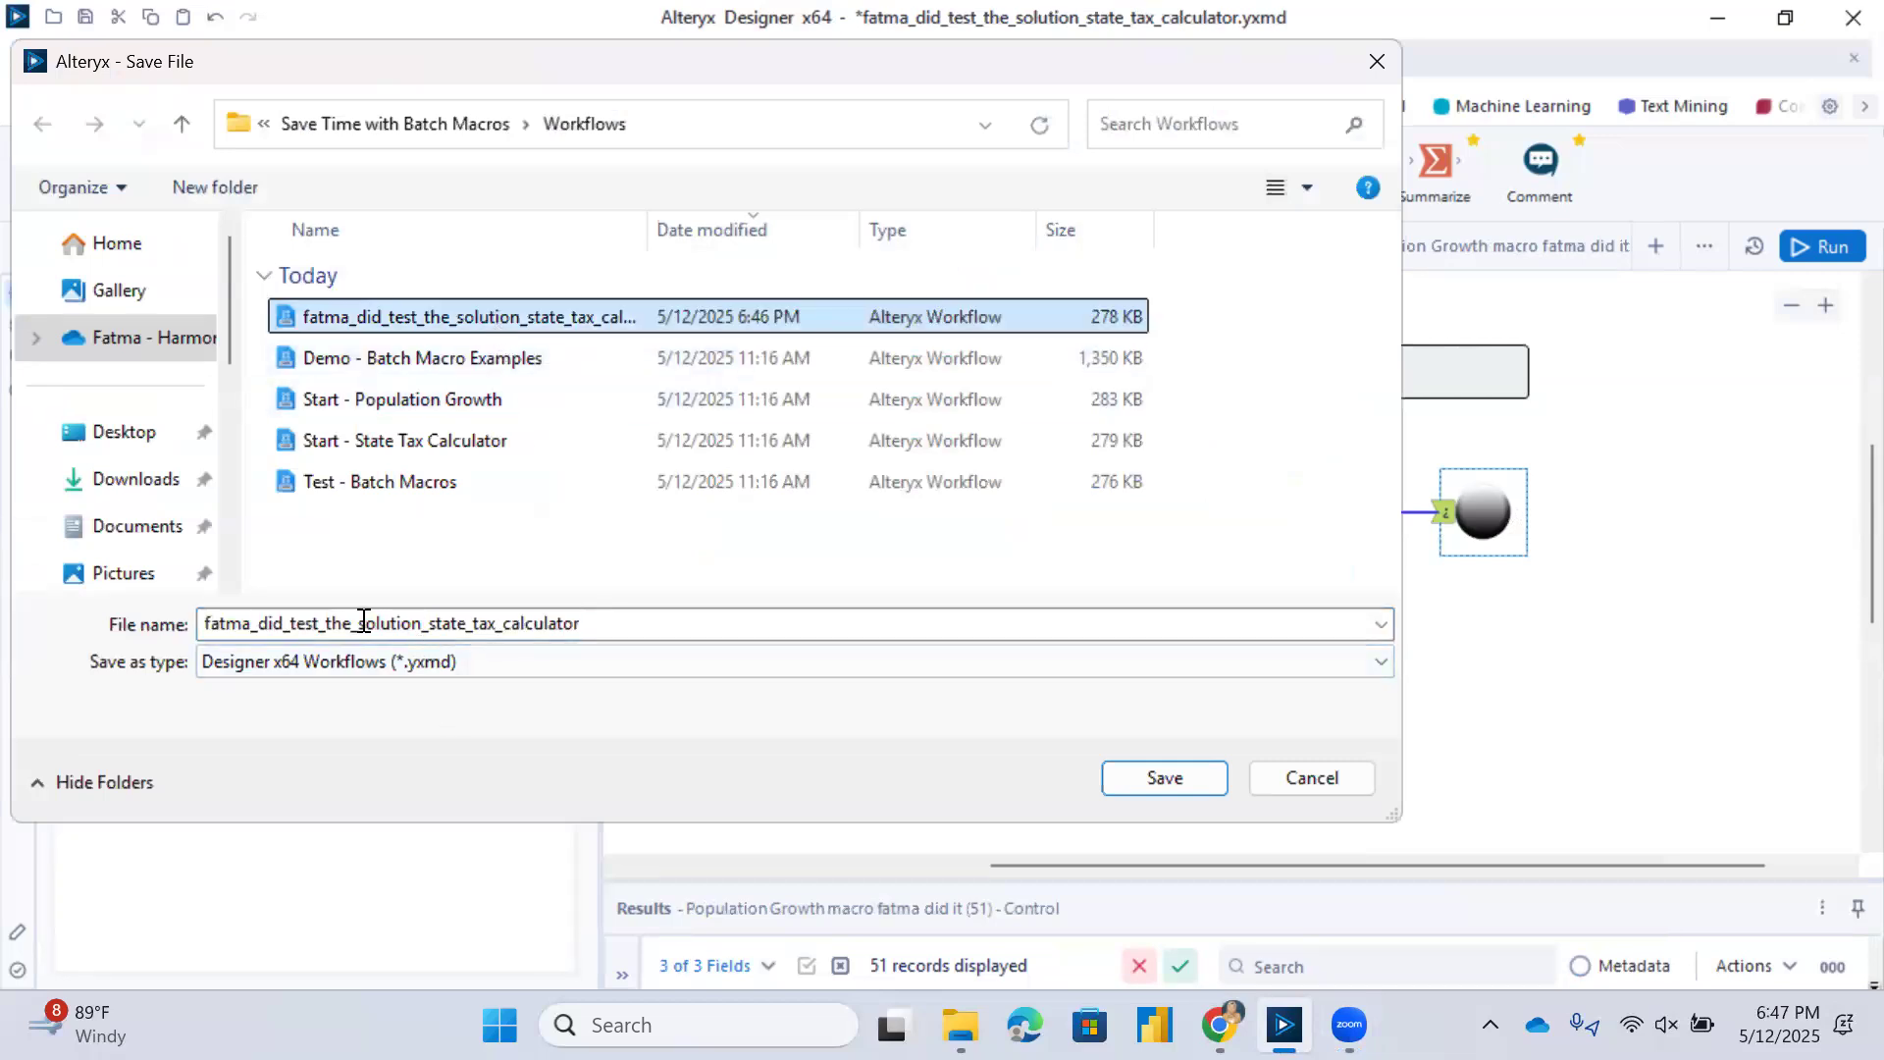
double_click(395, 623)
click(502, 623)
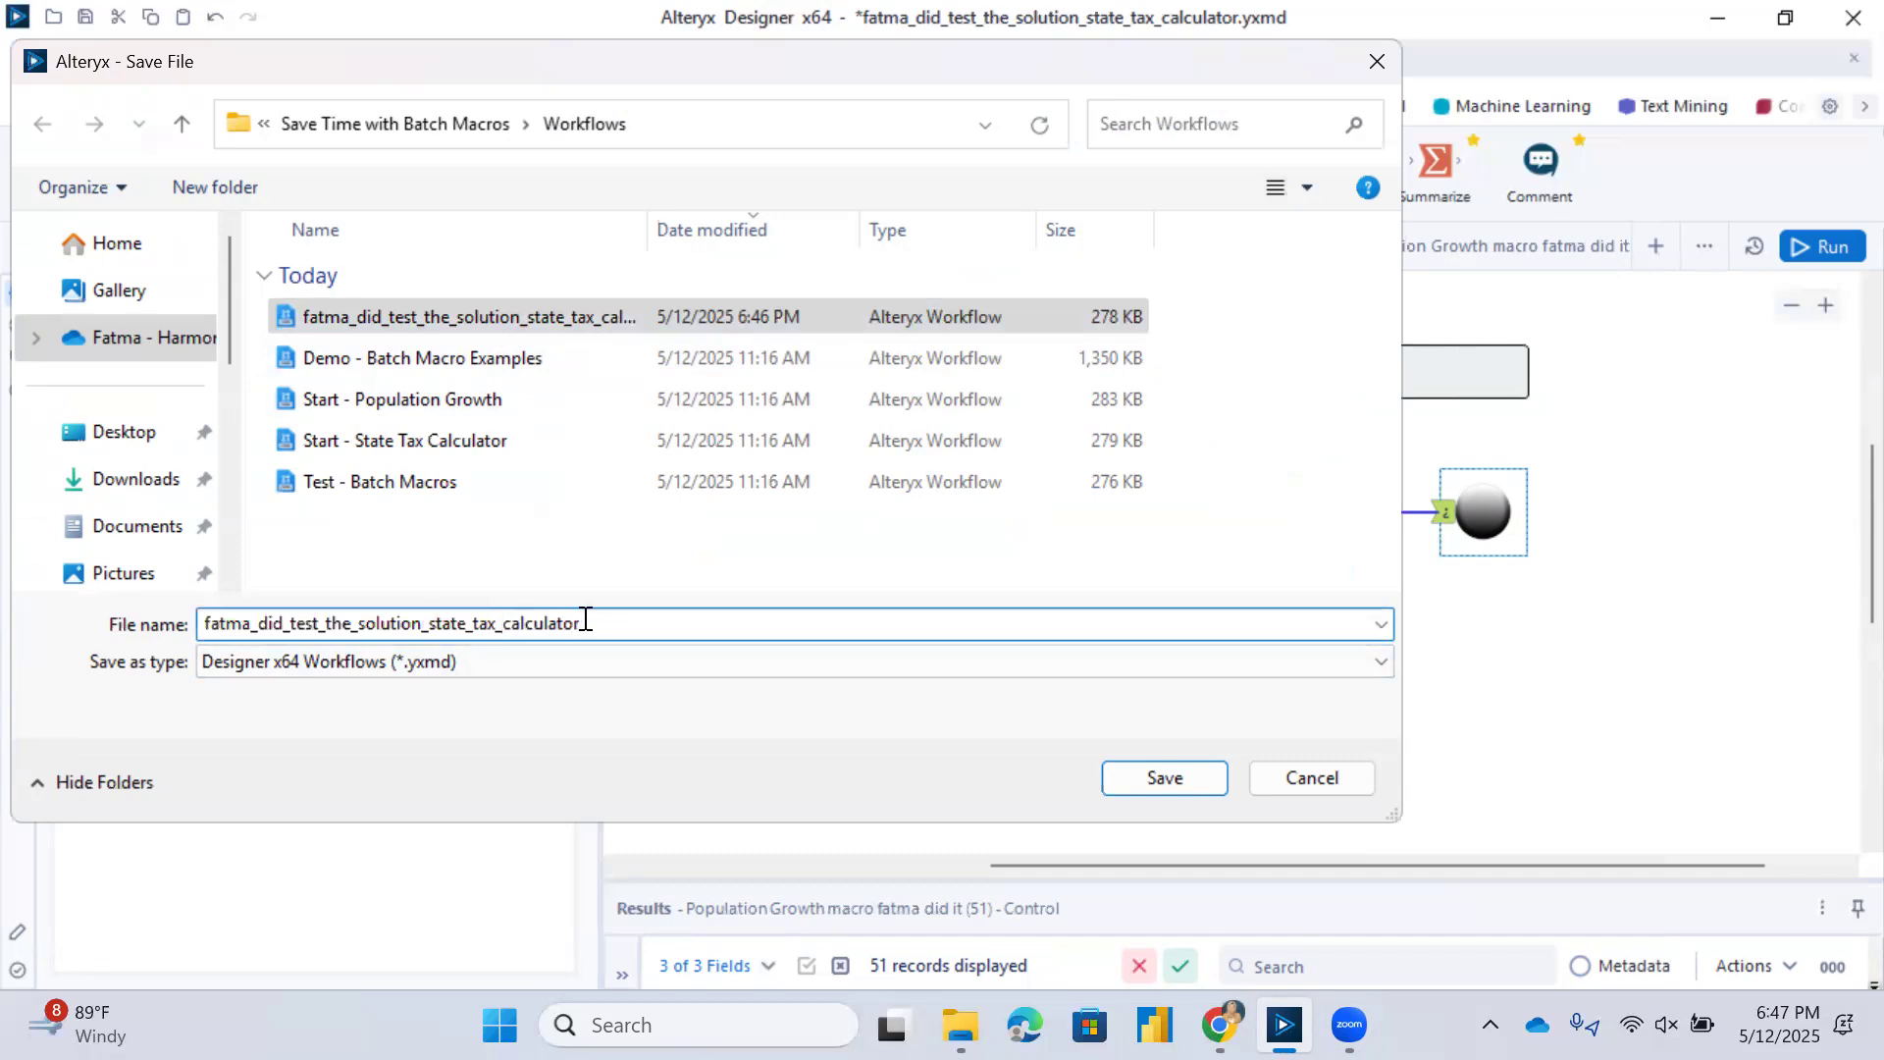
drag(581, 616, 365, 625)
key(BackSpace)
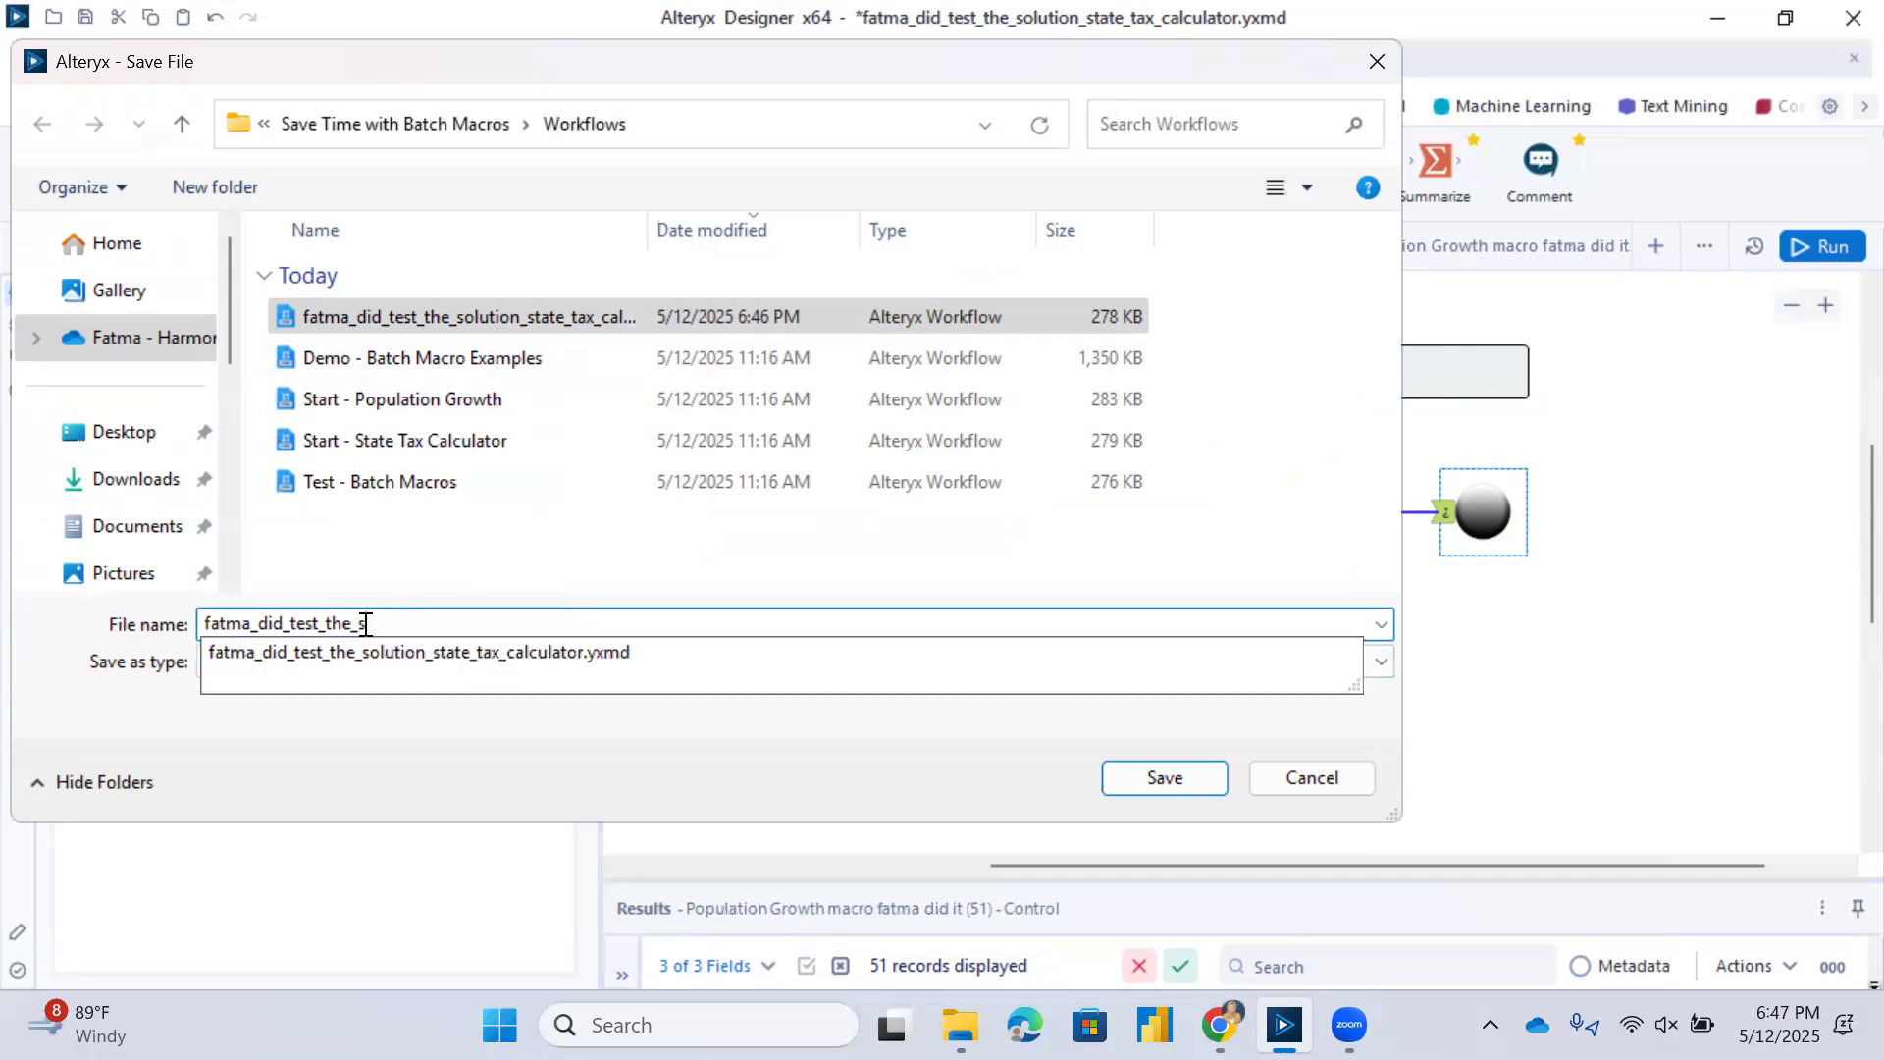
key(BackSpace)
text(pop)
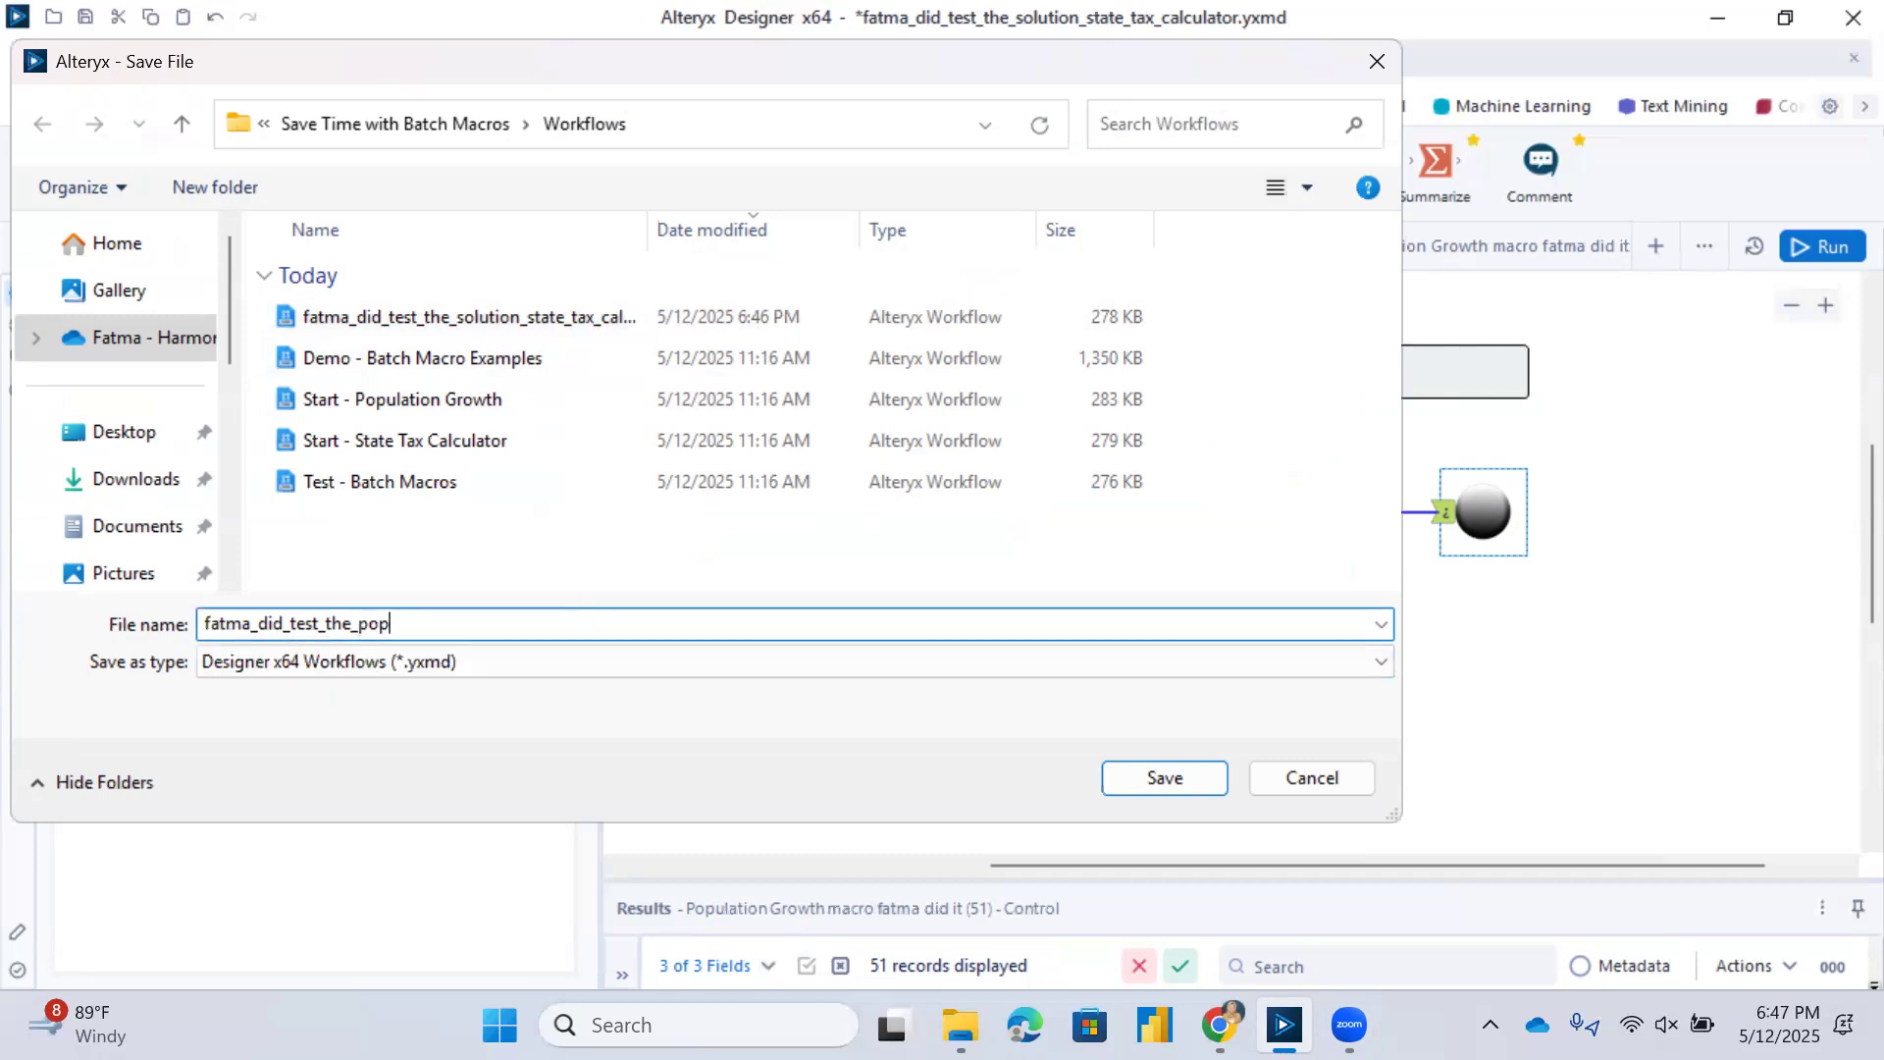
text(ulationgrowth)
key(Return)
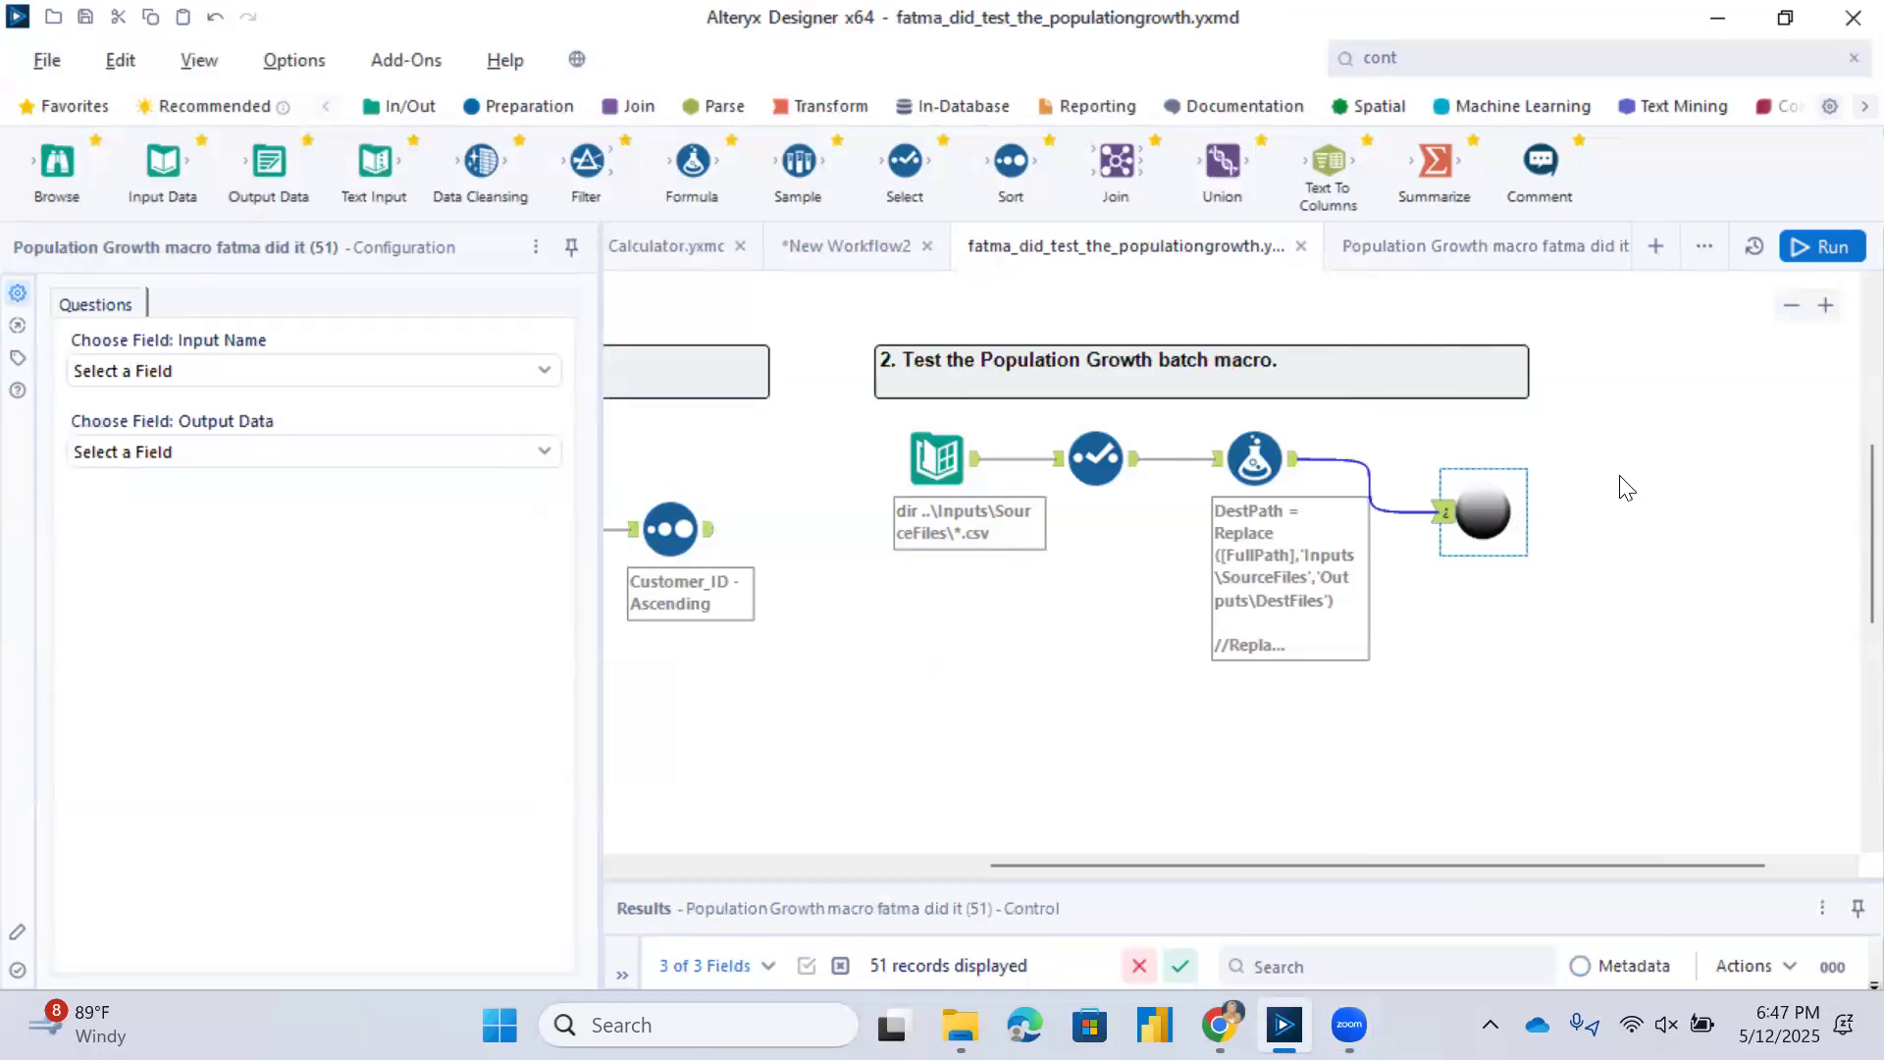
Review the macro's available input fields and the configurations of the Directory tool and the DestPath Formula tool.
click(273, 369)
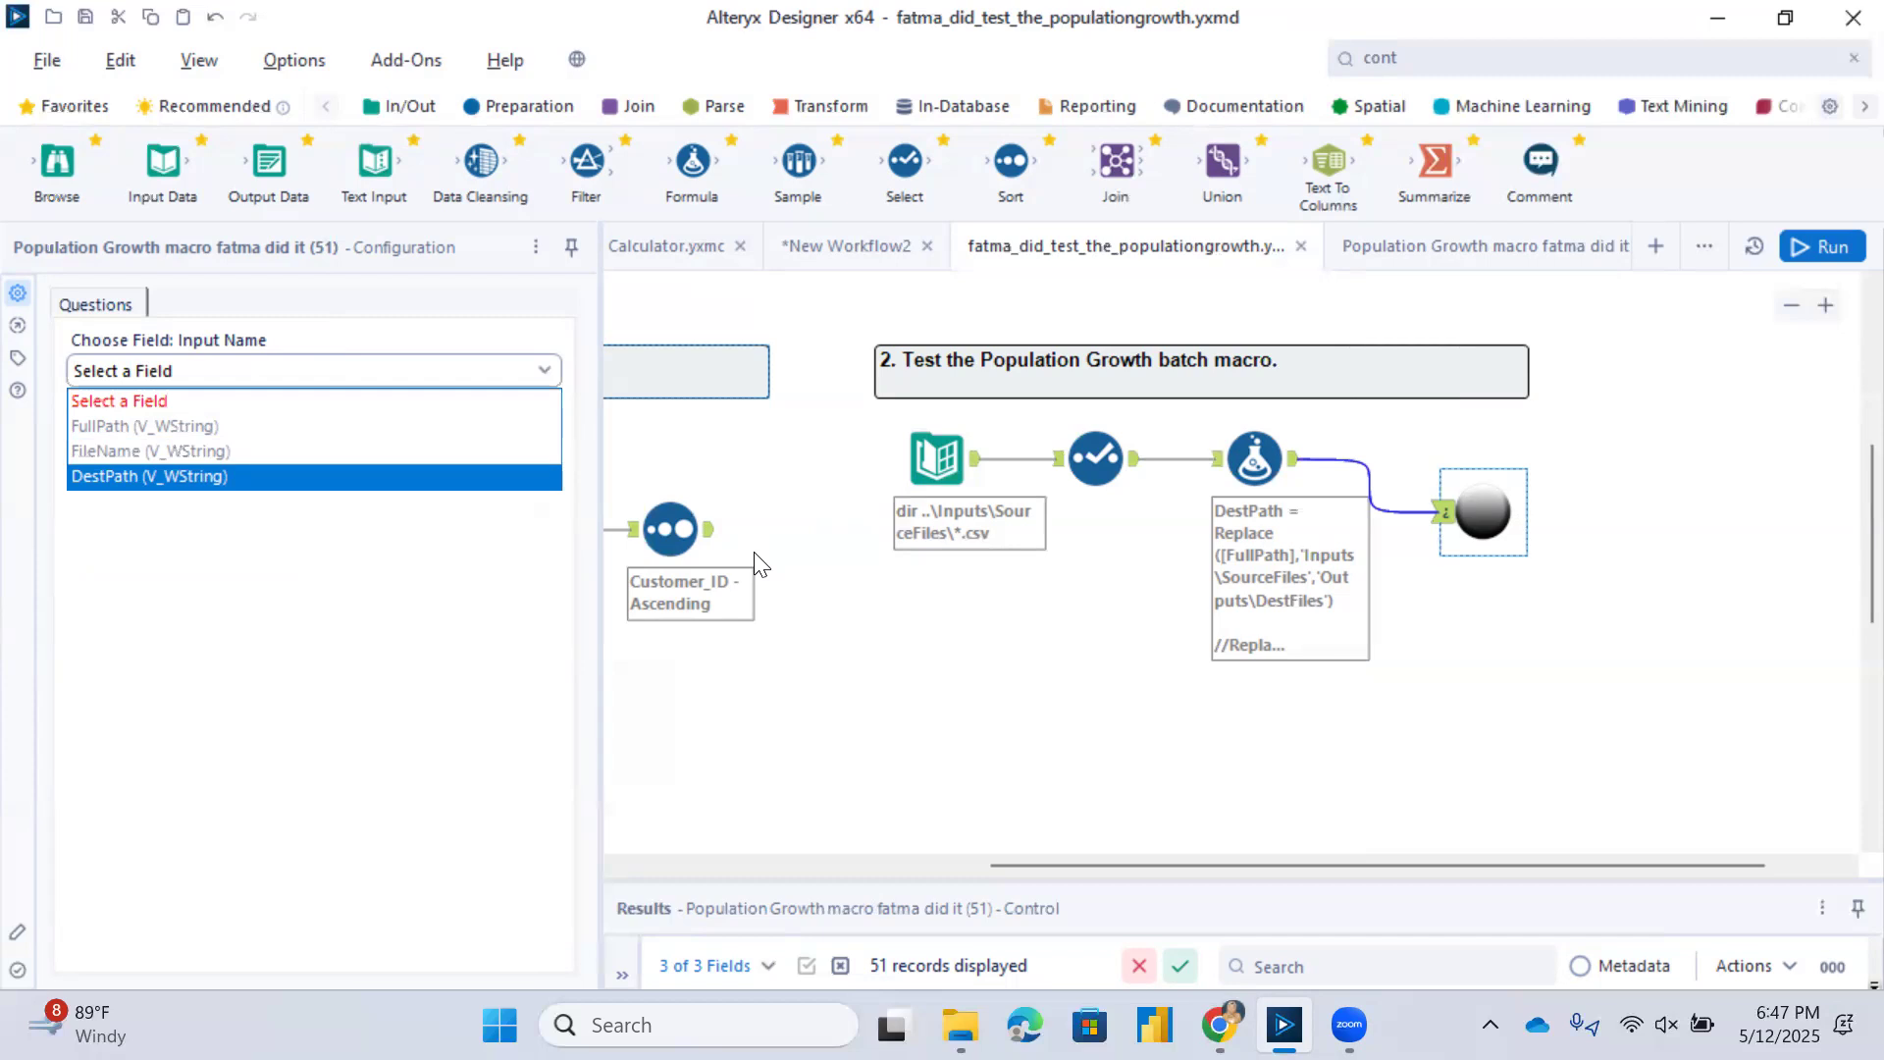
click(934, 464)
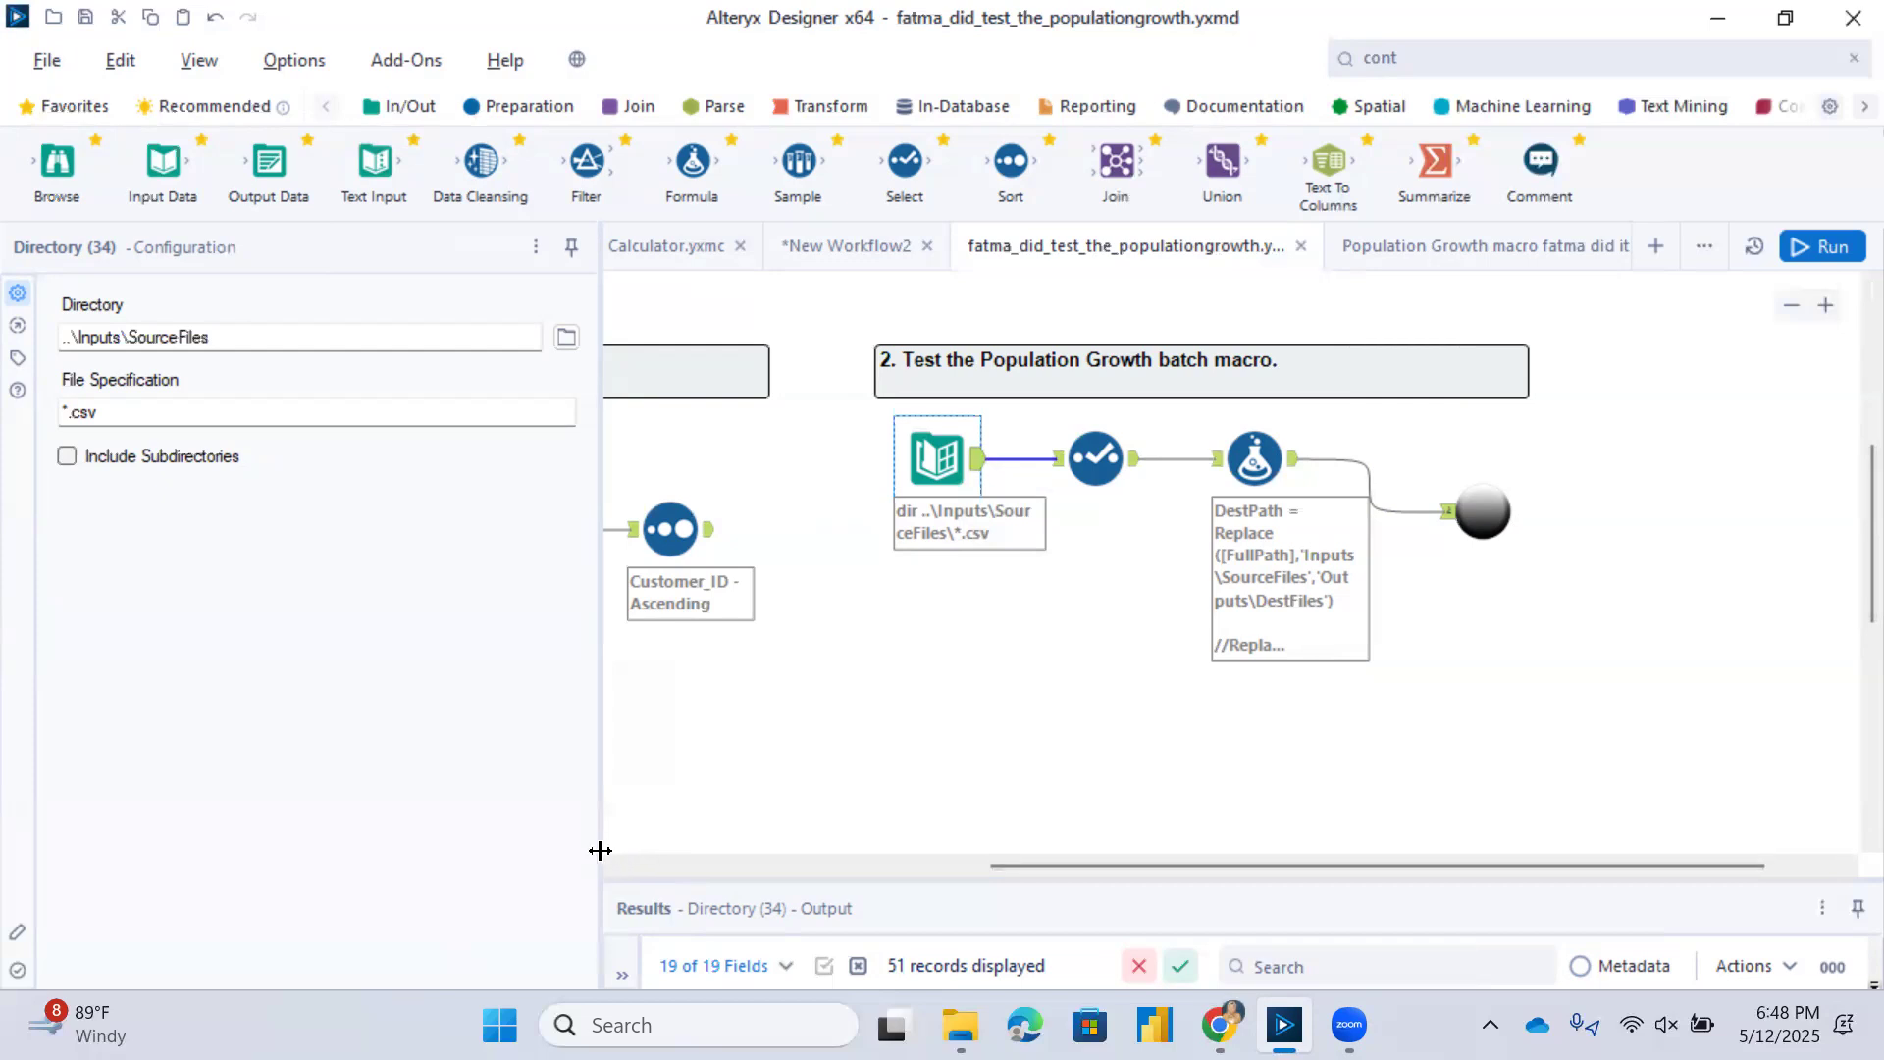
drag(594, 834, 601, 756)
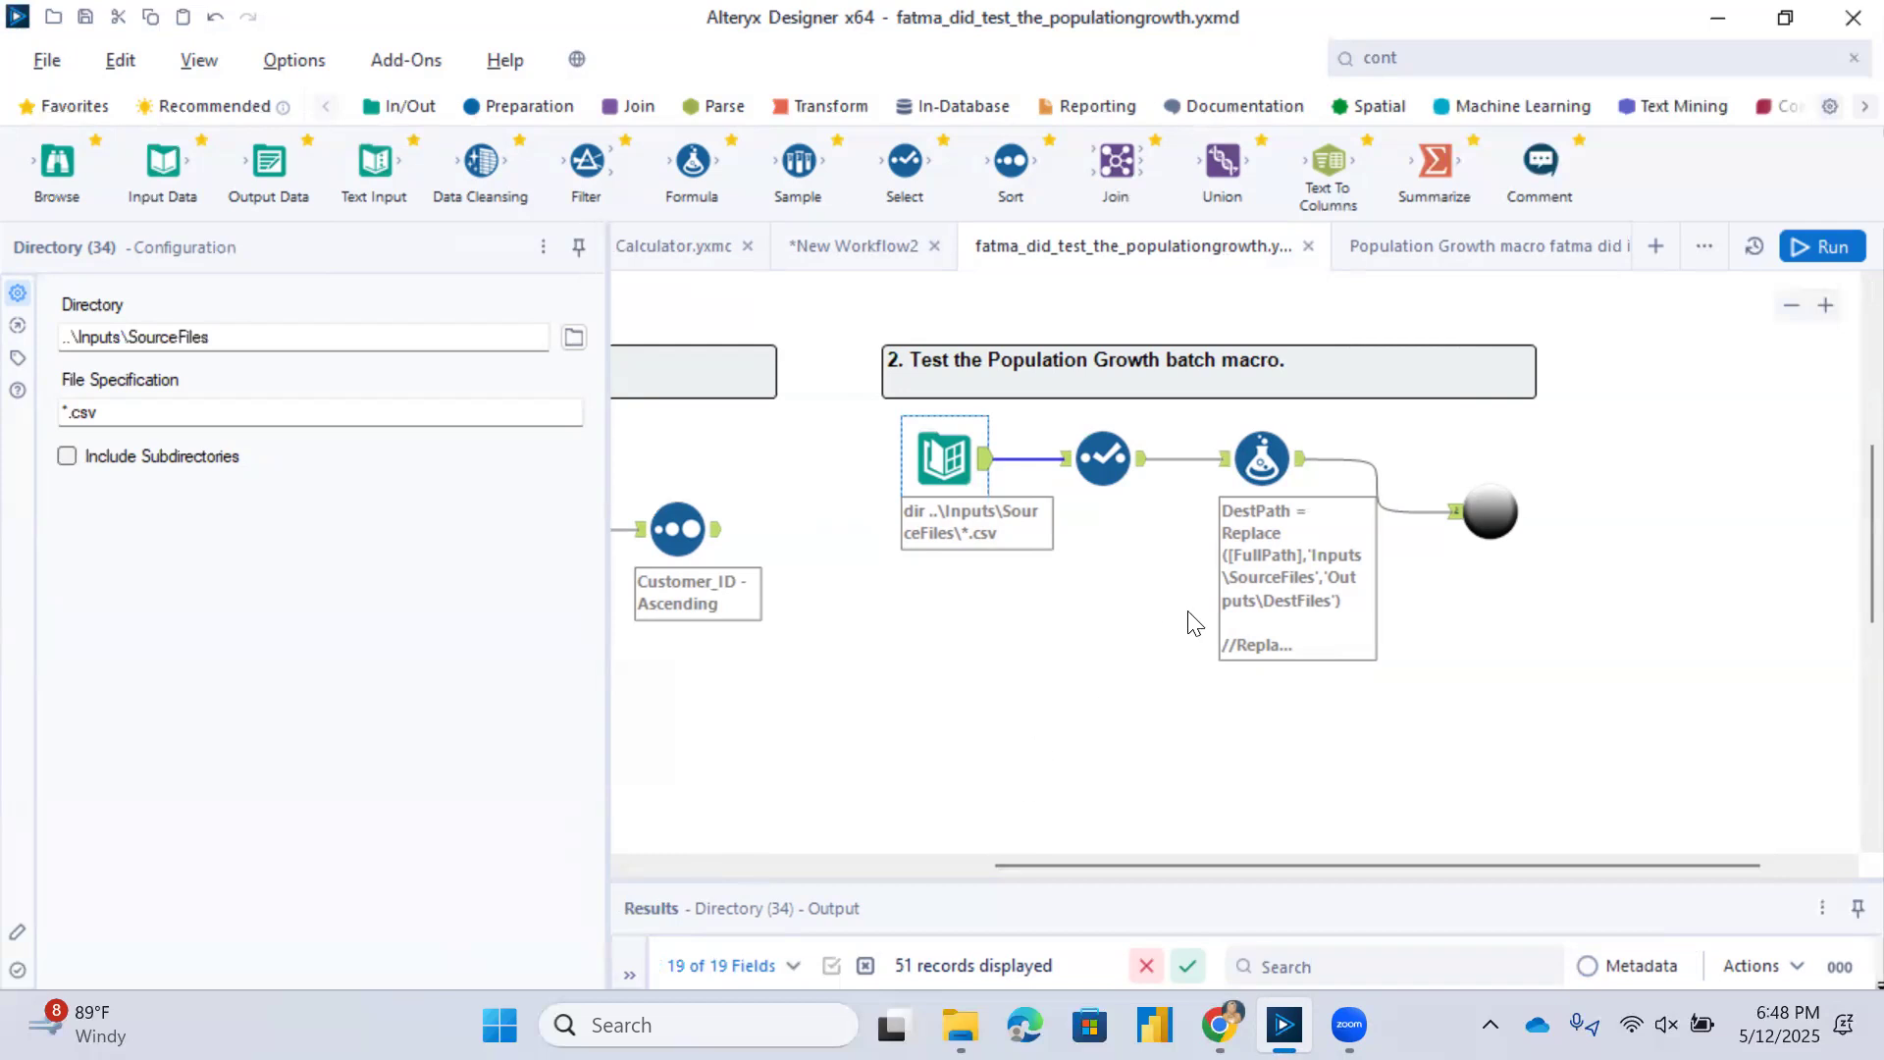
click(1262, 463)
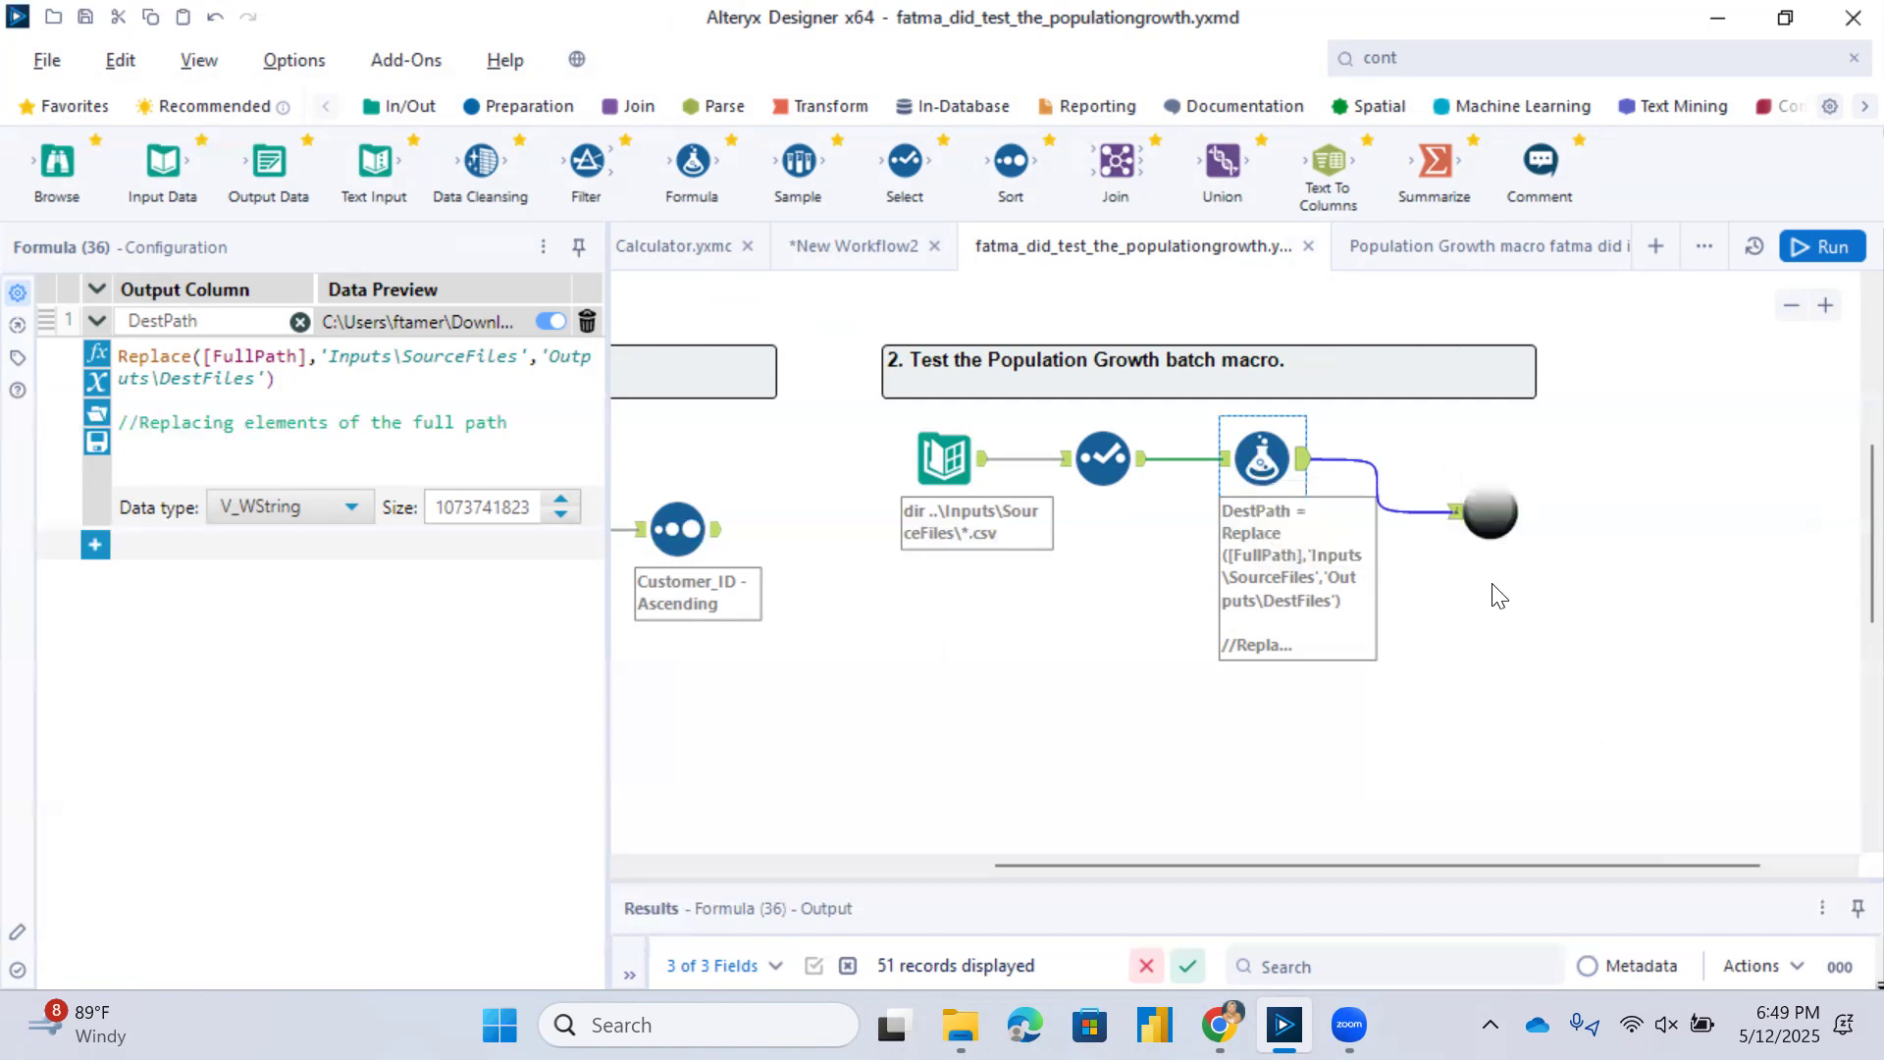
Map the Population Growth macro's Input Name to FullPath and Output Data to DestPath, and run the workflow.
click(1493, 492)
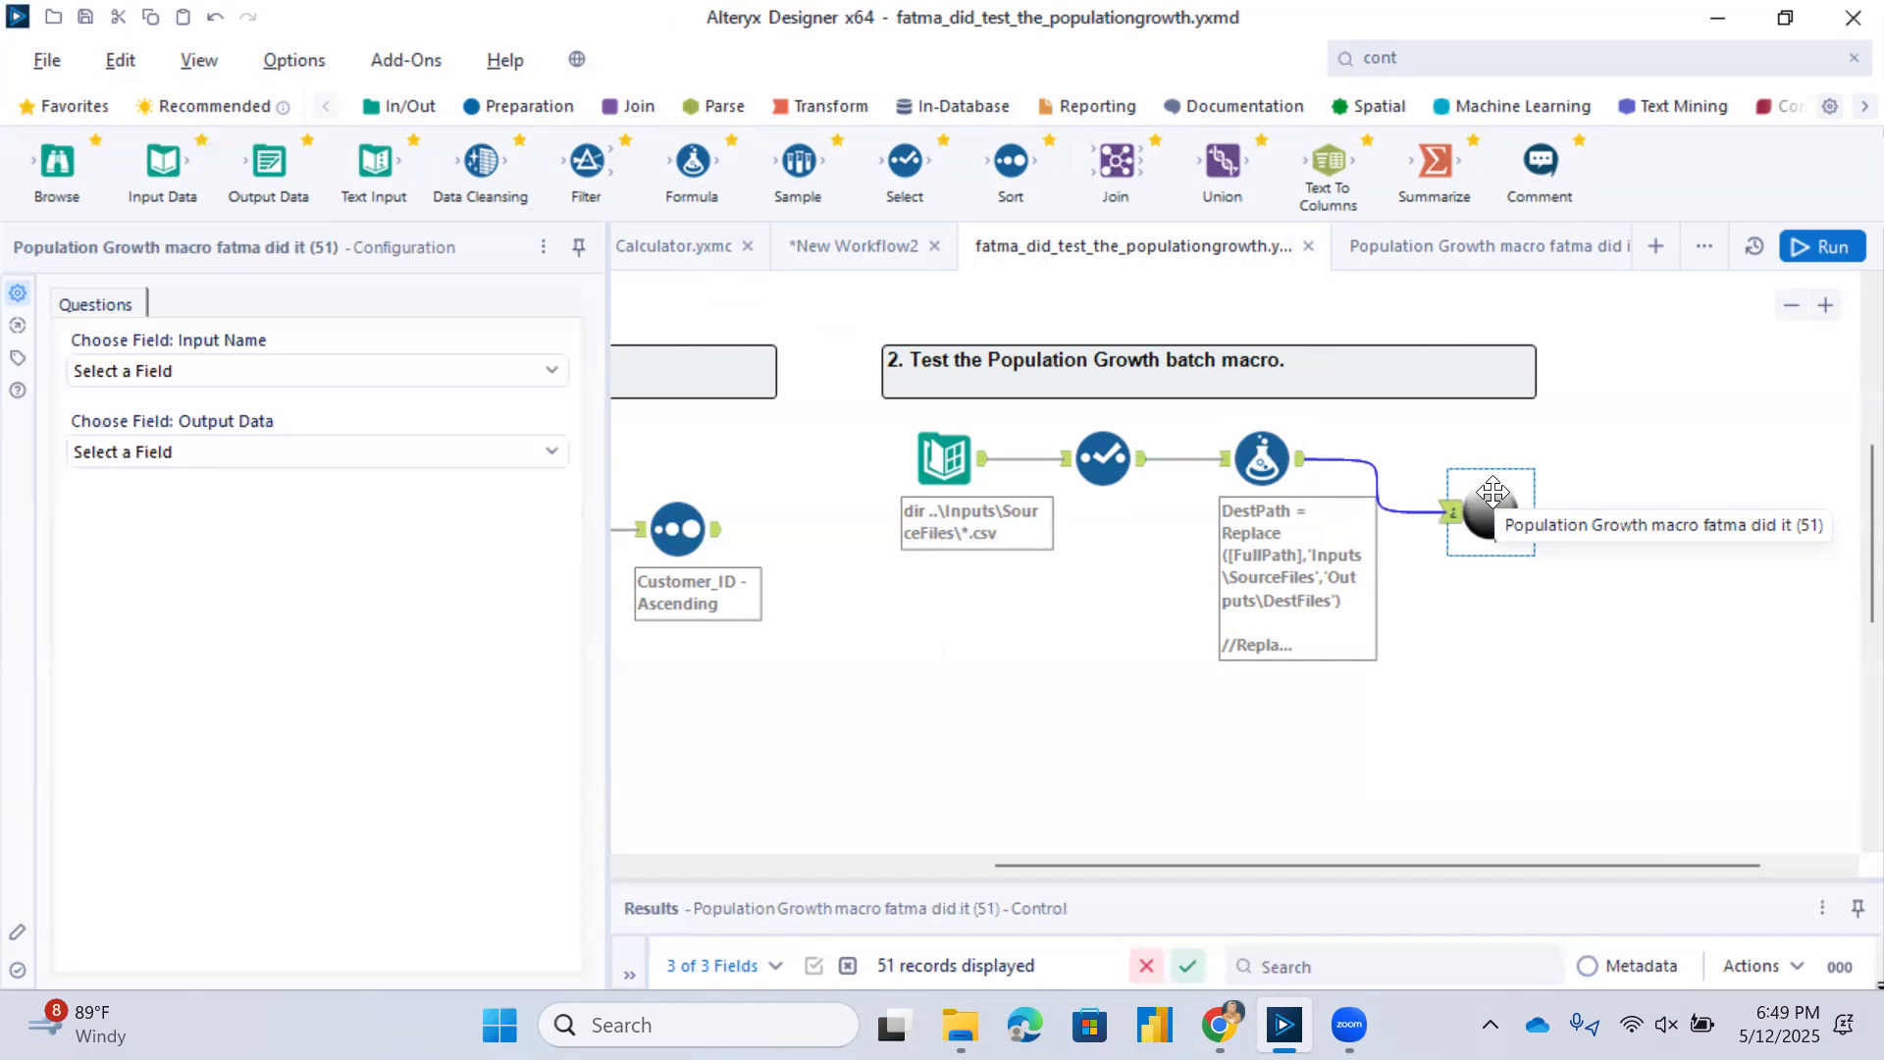
click(553, 372)
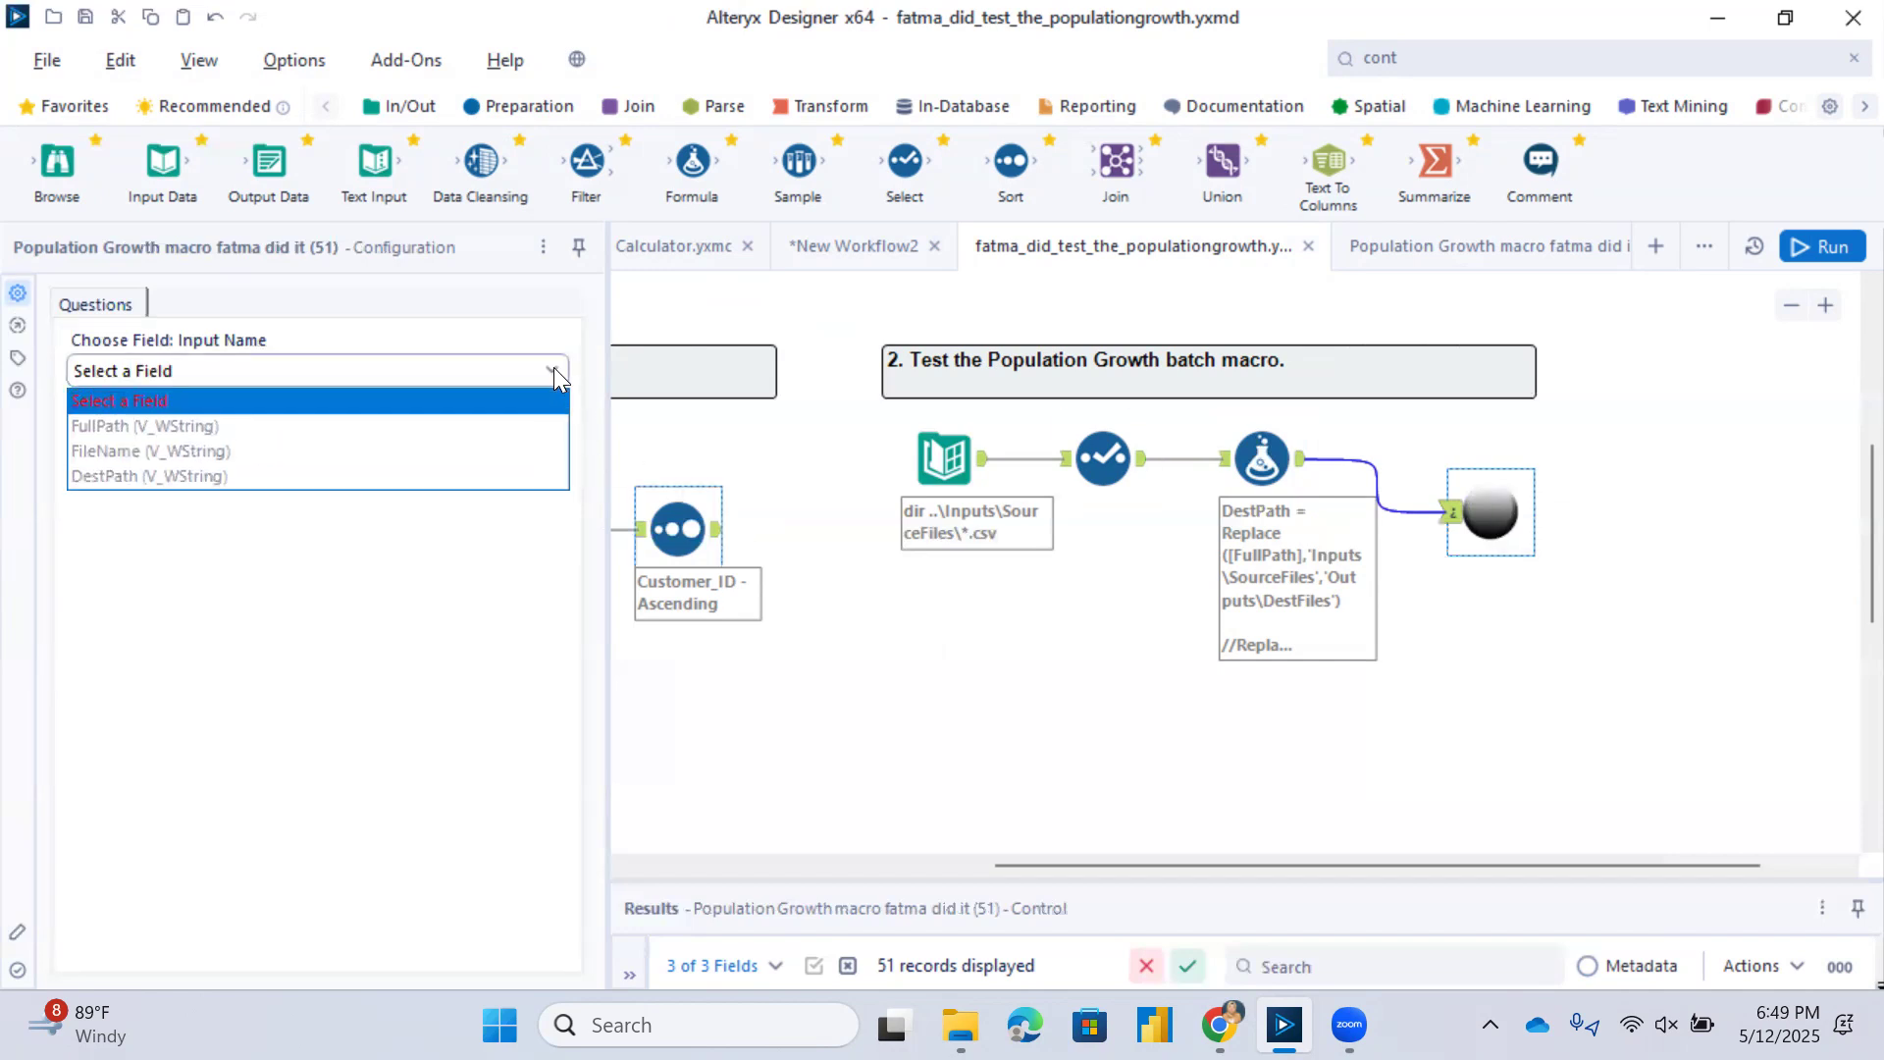
click(448, 427)
click(544, 451)
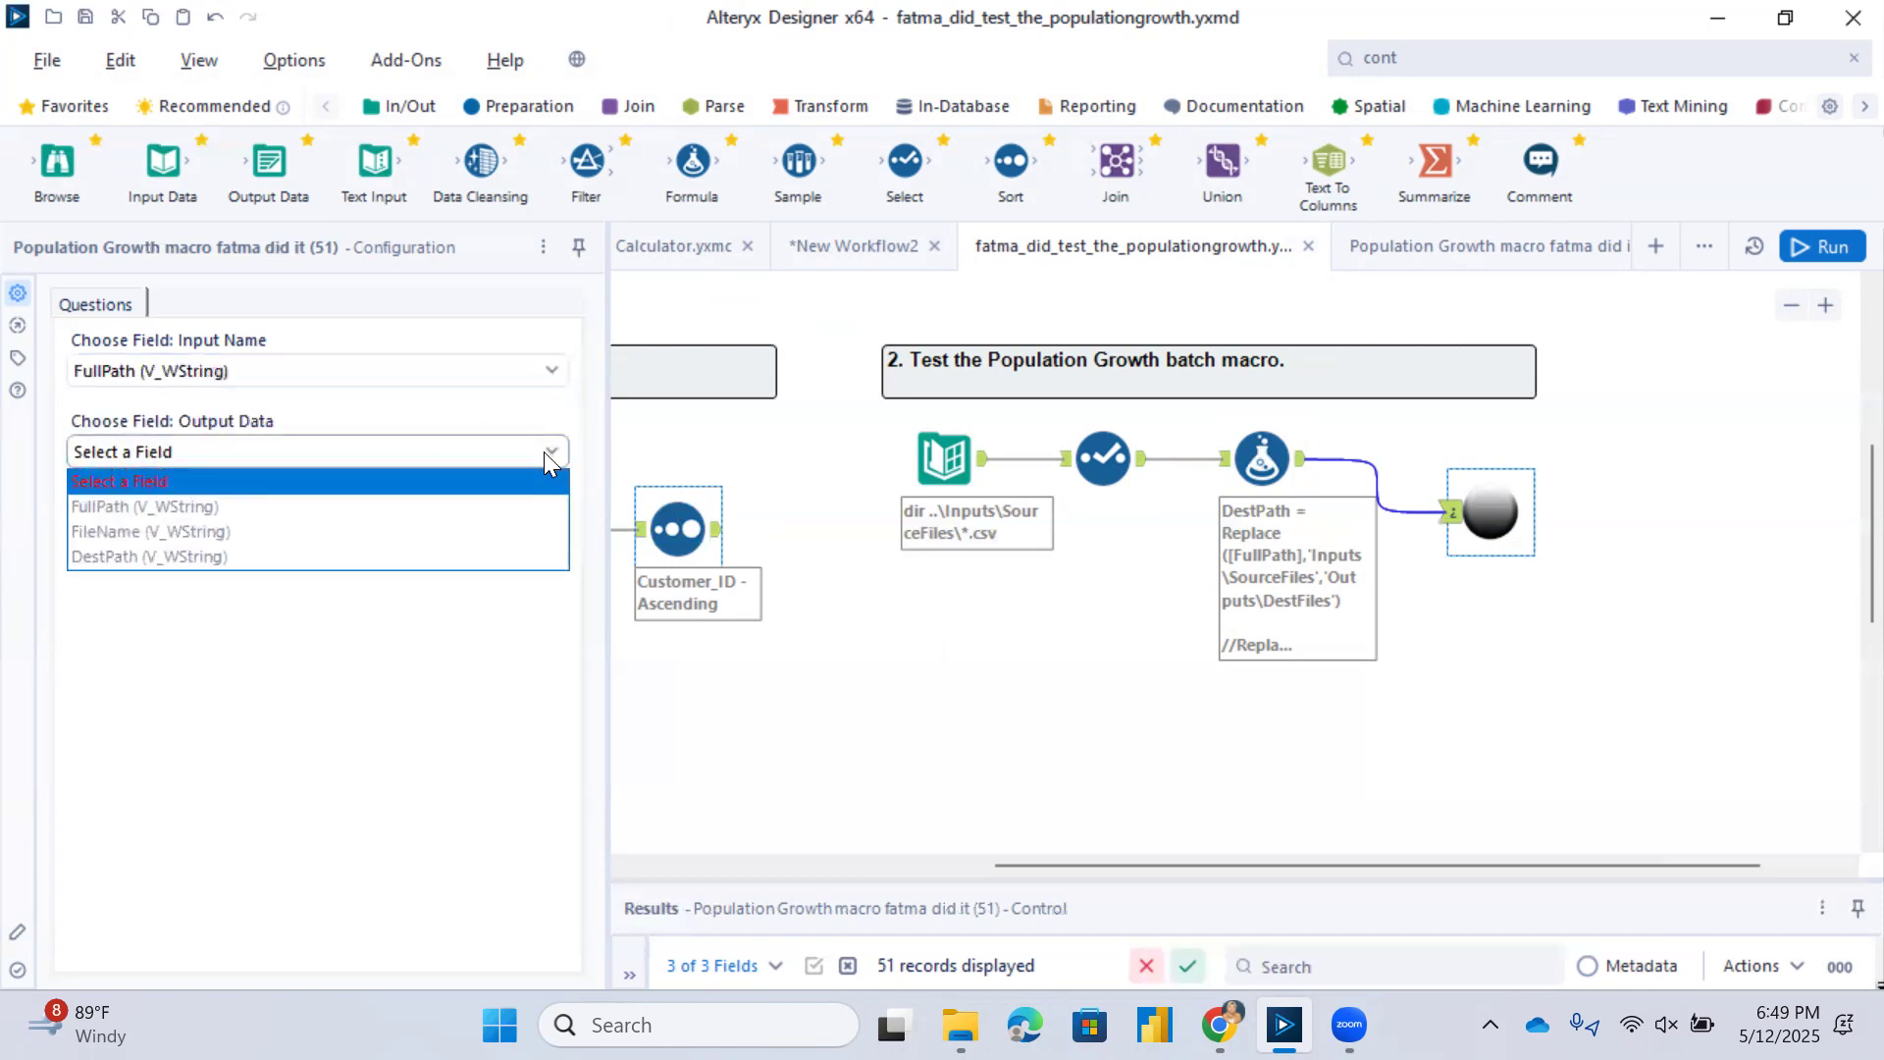
click(463, 556)
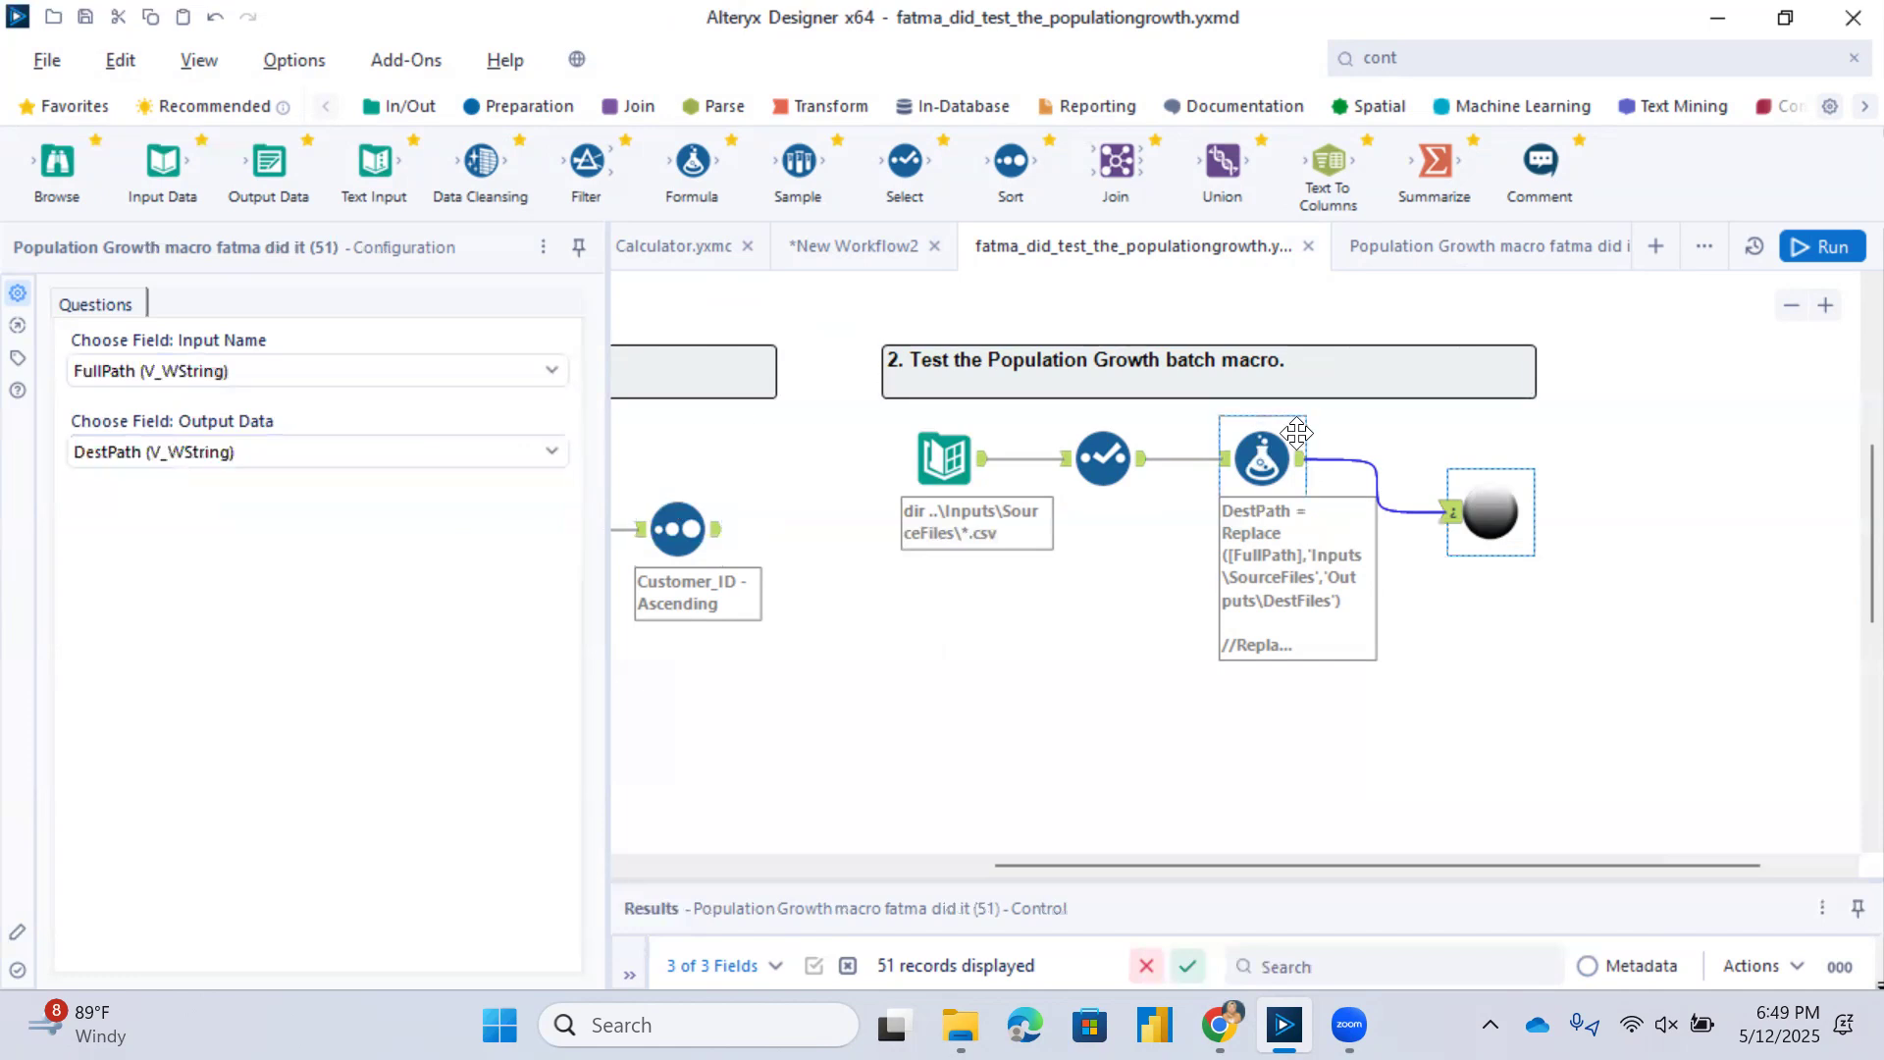
click(1824, 250)
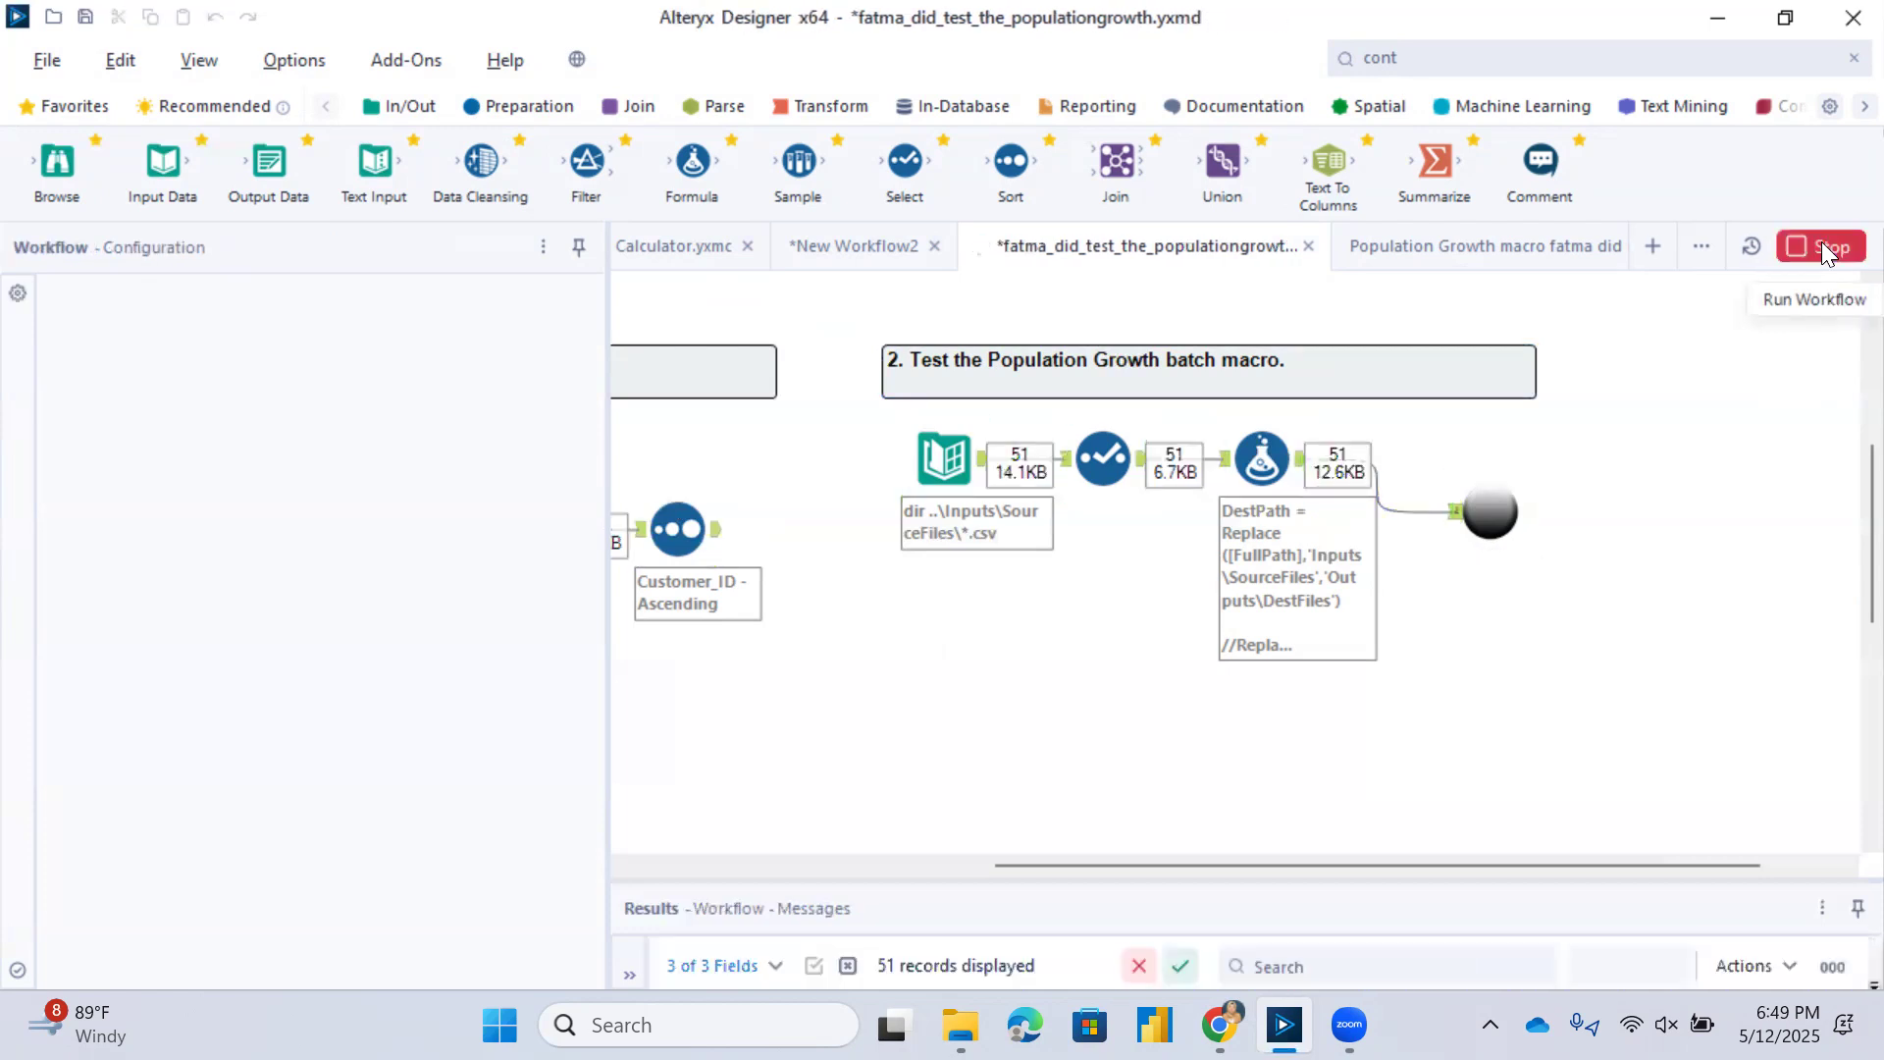
Enlarge the results area and inspect the data at the Directory, Select and Formula outputs and the macro's control input.
click(975, 457)
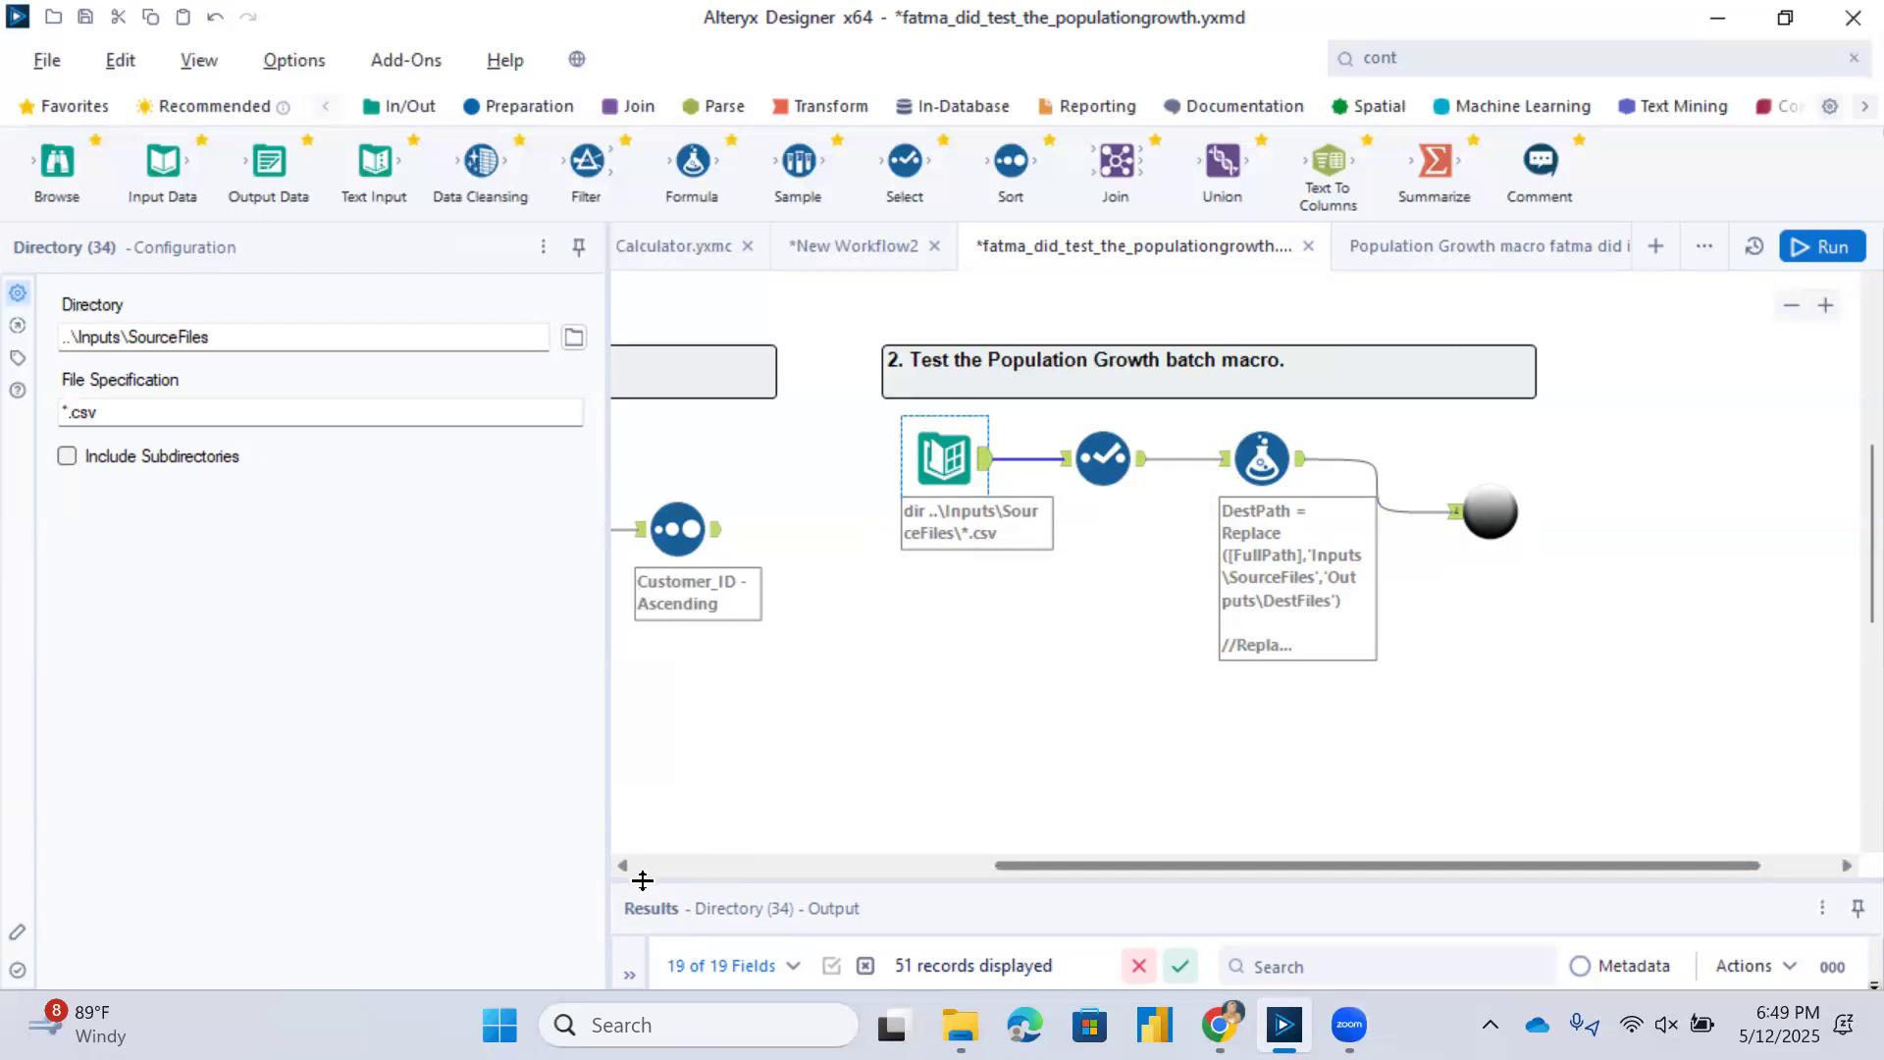
drag(651, 876, 631, 683)
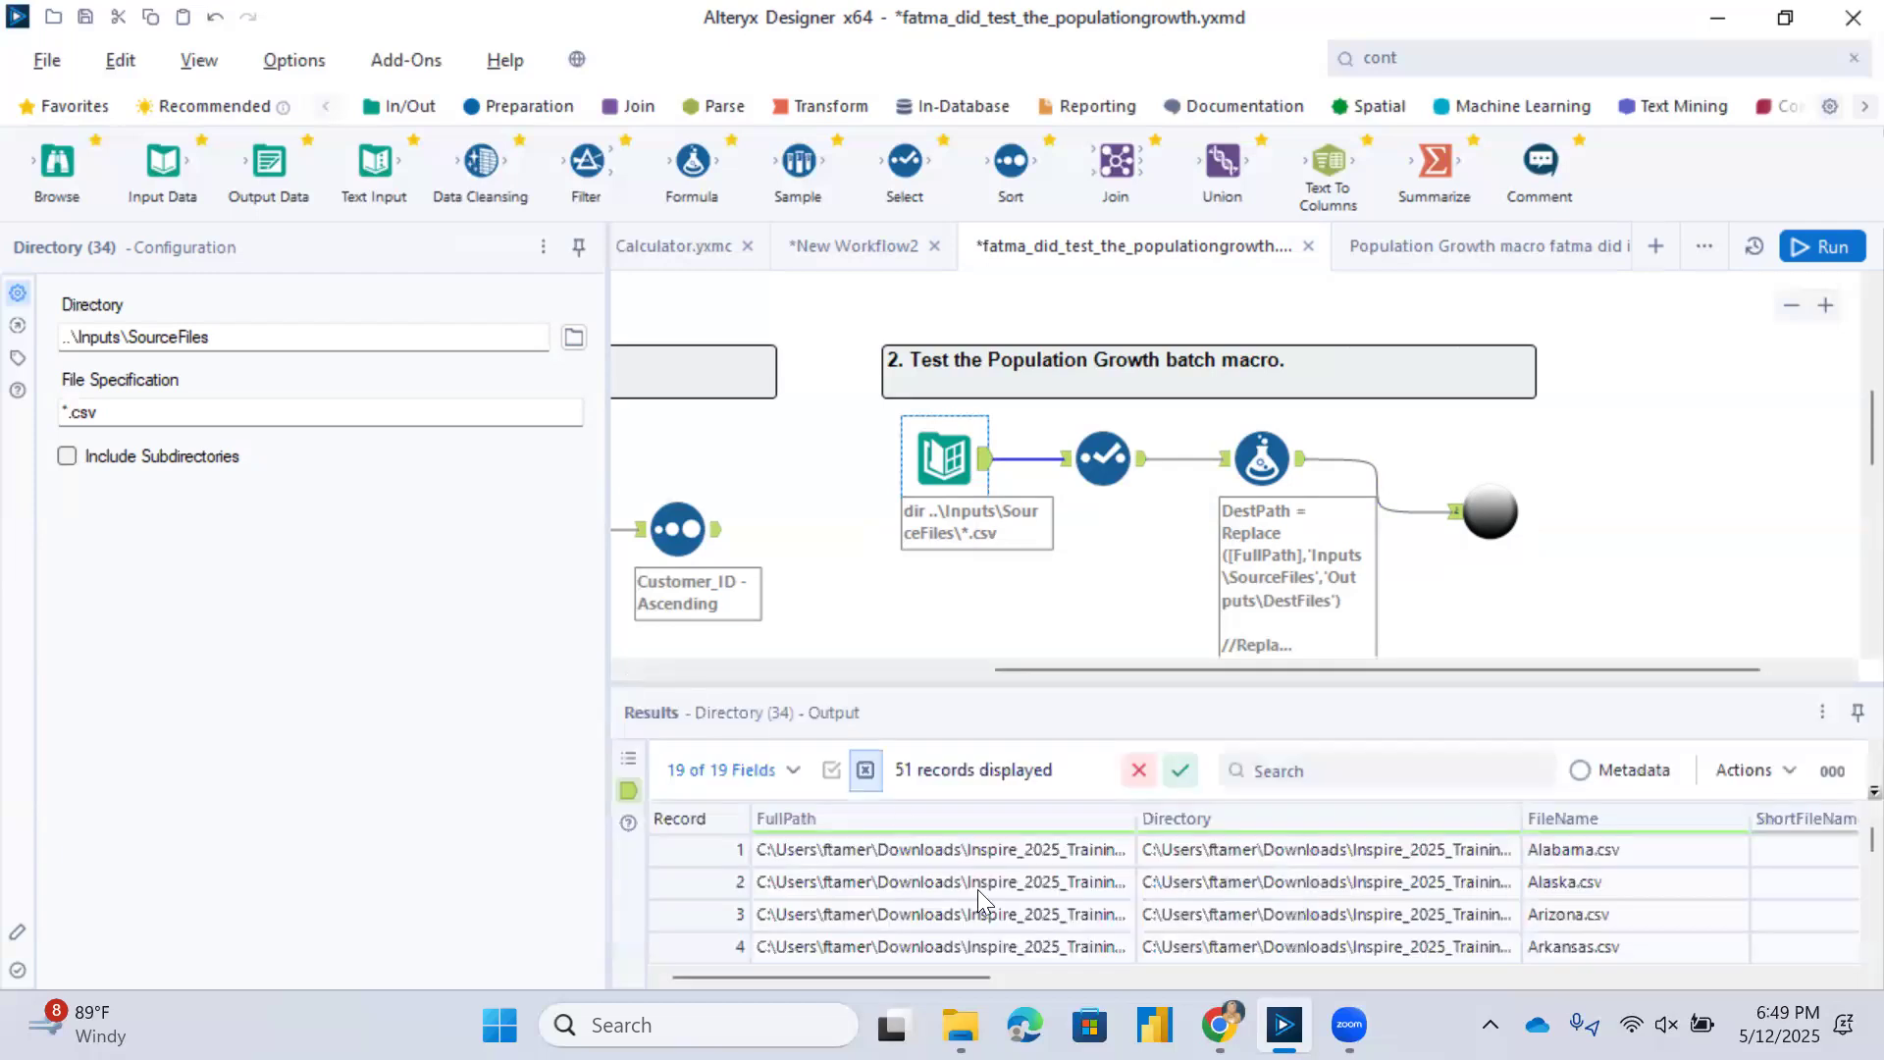
click(1140, 461)
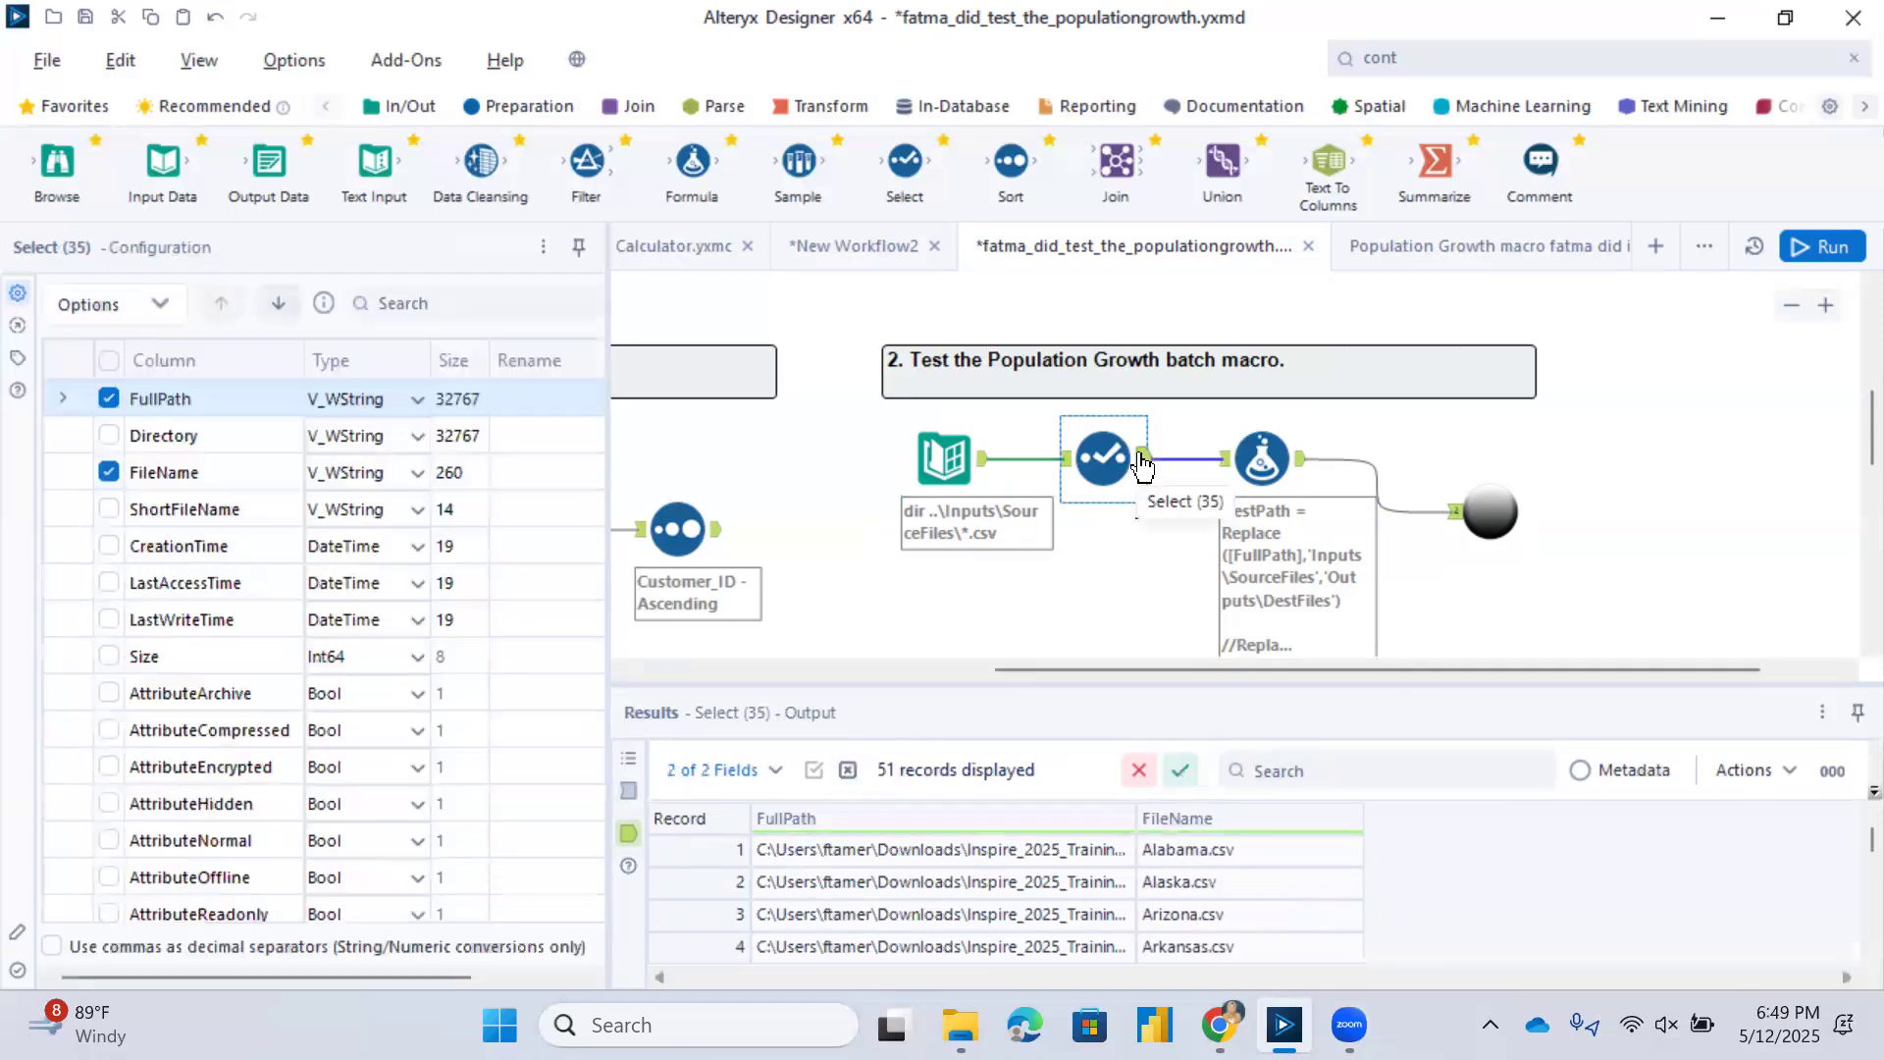
click(1295, 460)
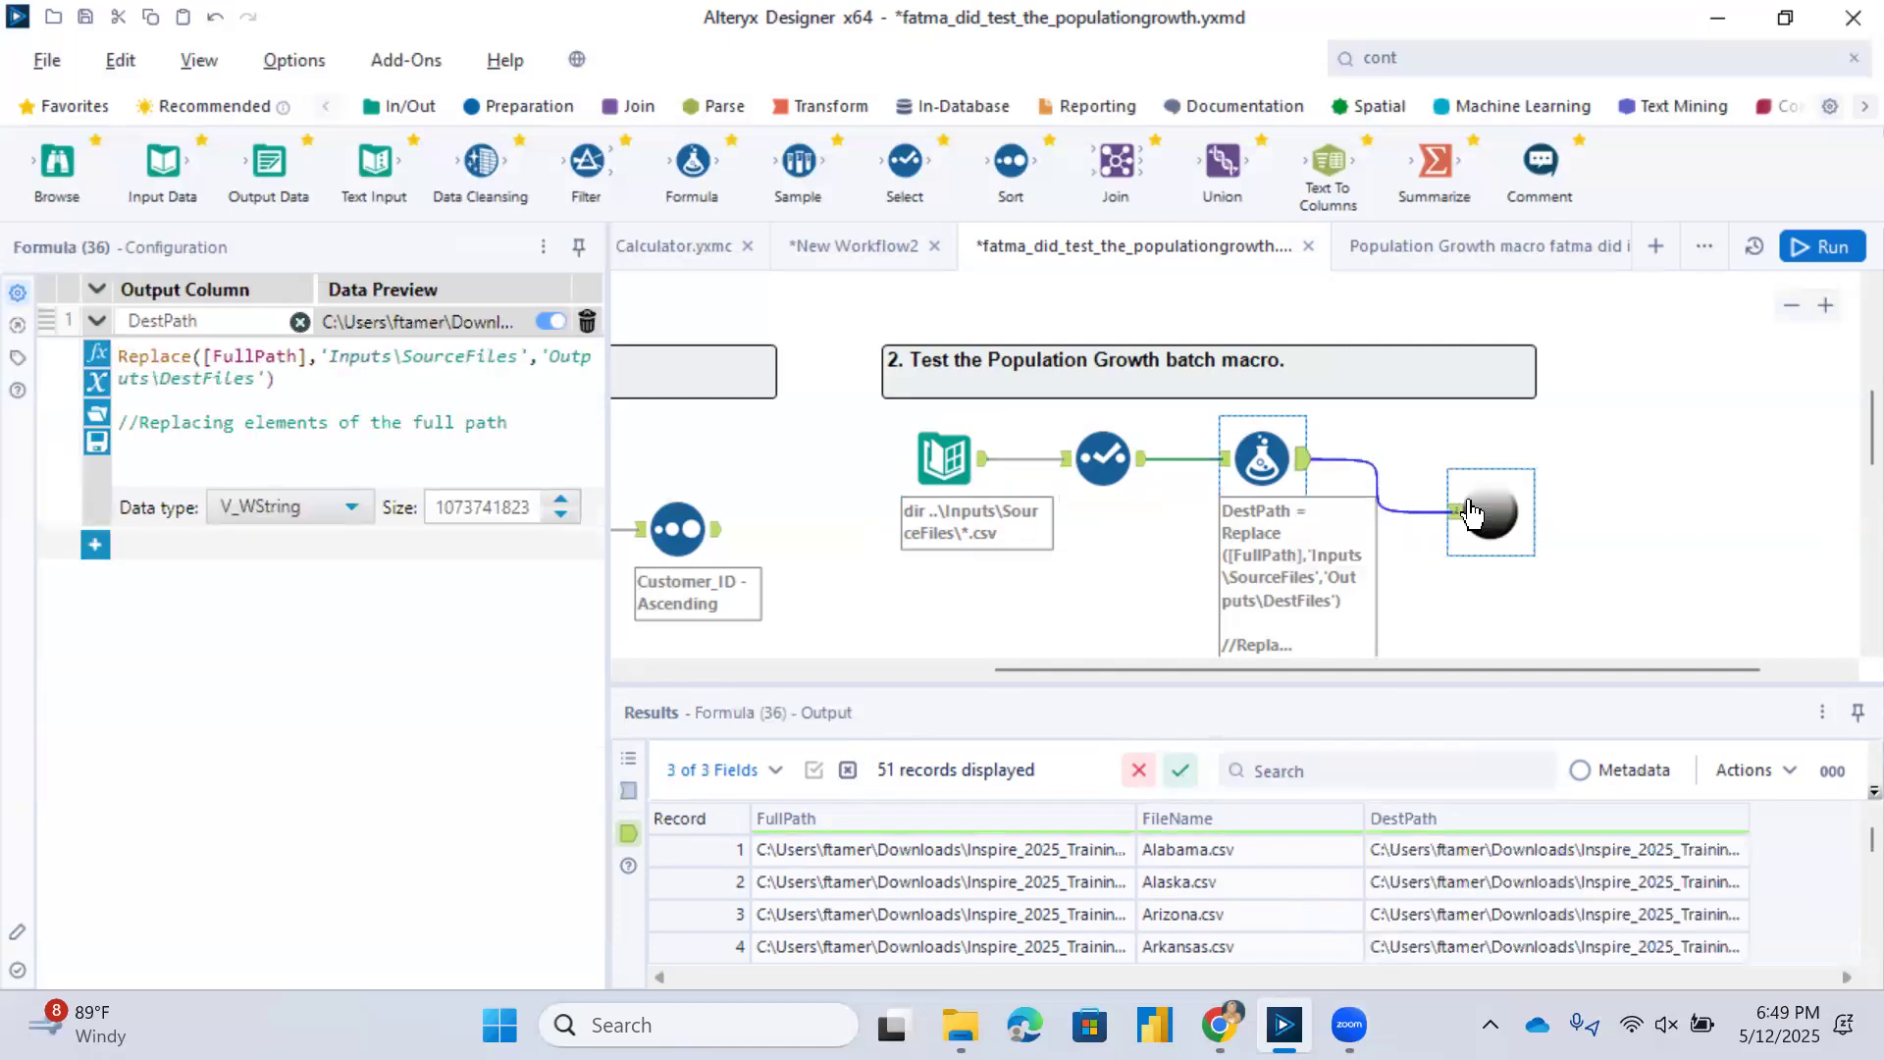
click(1518, 510)
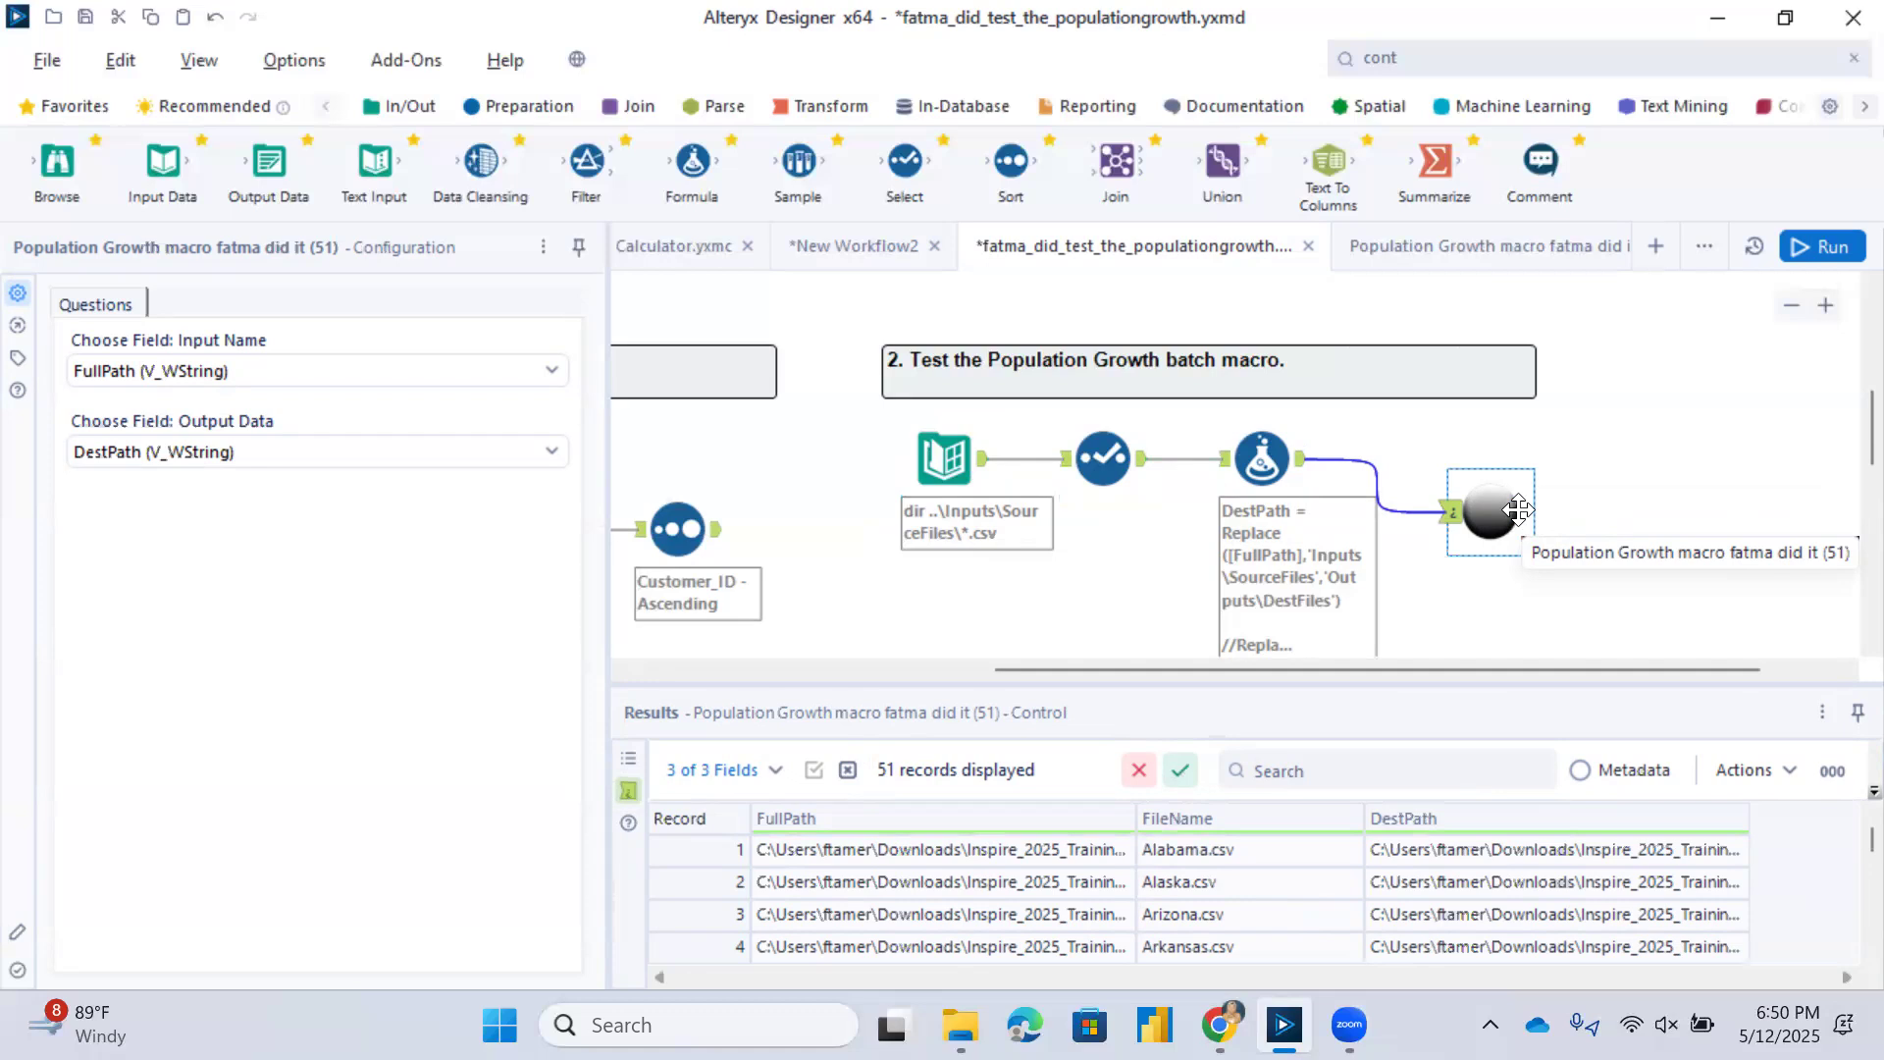
Switch to File Explorer and view the CSV files in the DestFiles folder under Outputs.
click(961, 1025)
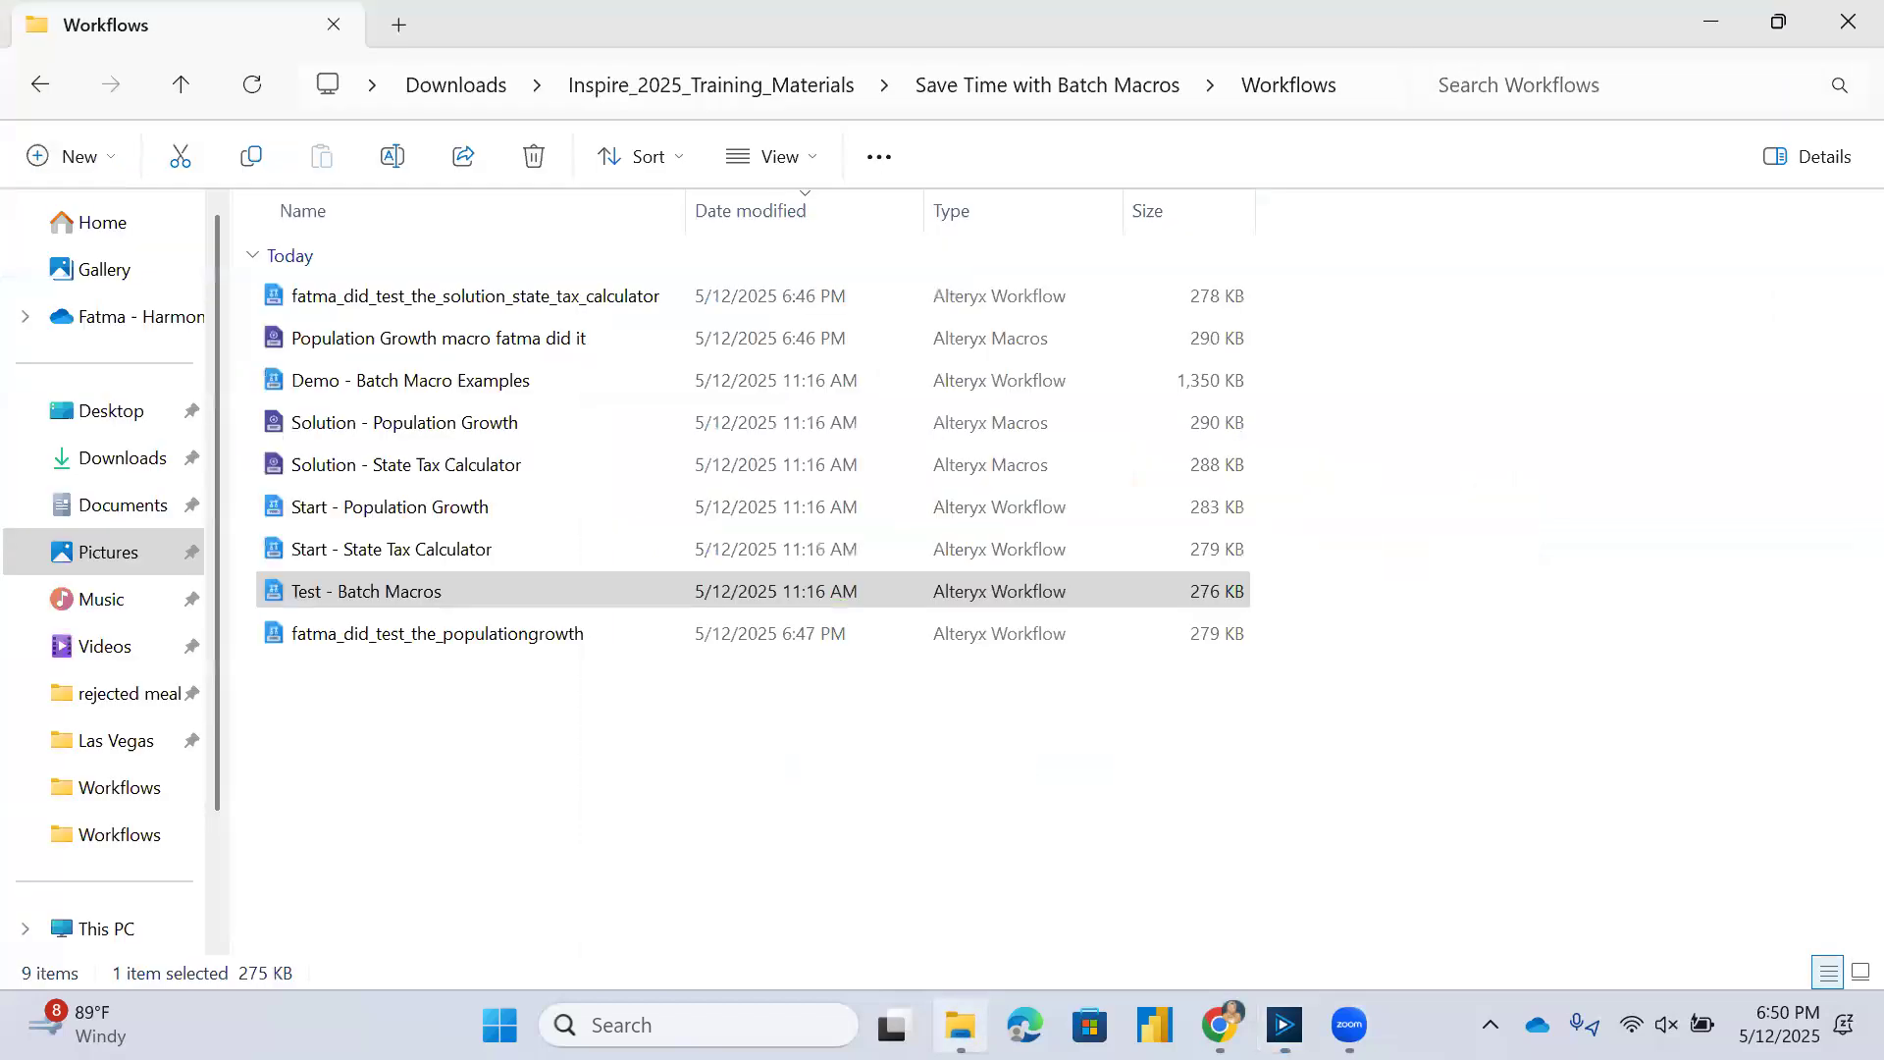
click(1001, 86)
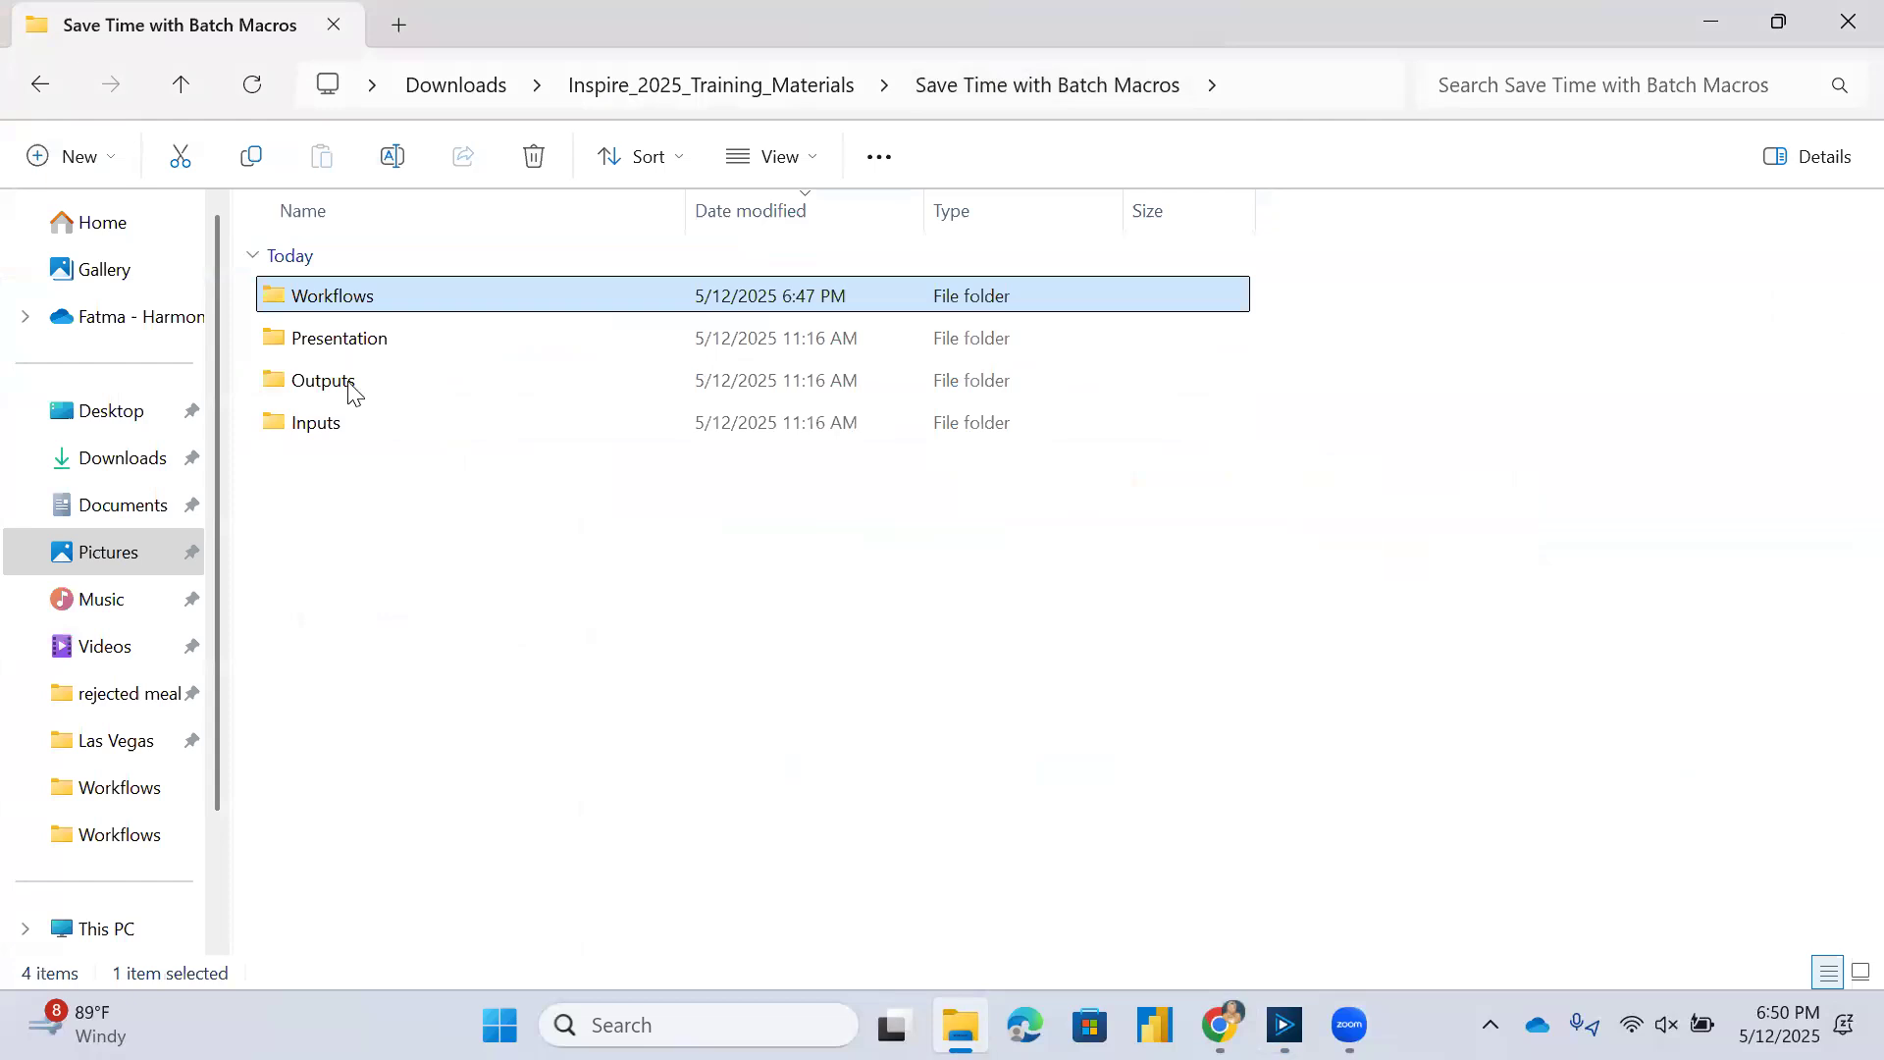
double_click(350, 389)
click(324, 298)
double_click(324, 298)
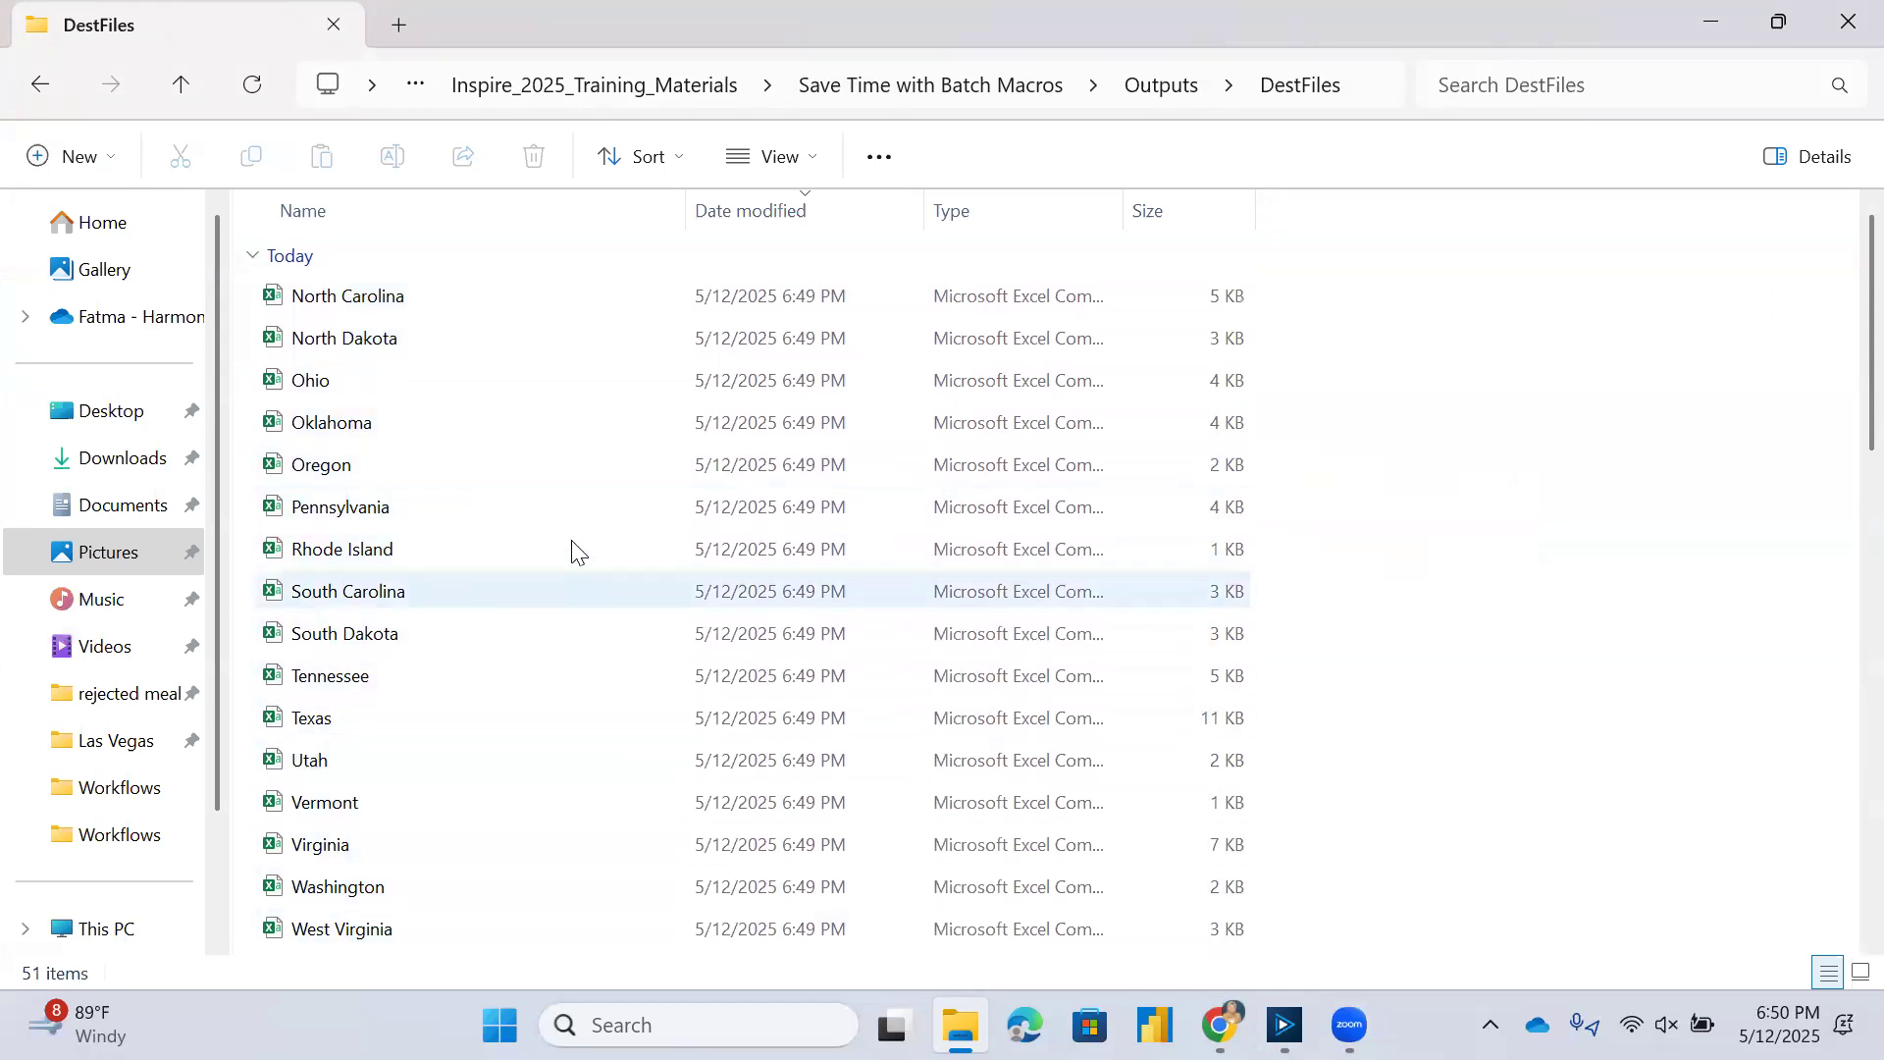
View the original CSV files in the SourceFiles folder under Inputs of Save Time with Batch Macros.
click(1150, 88)
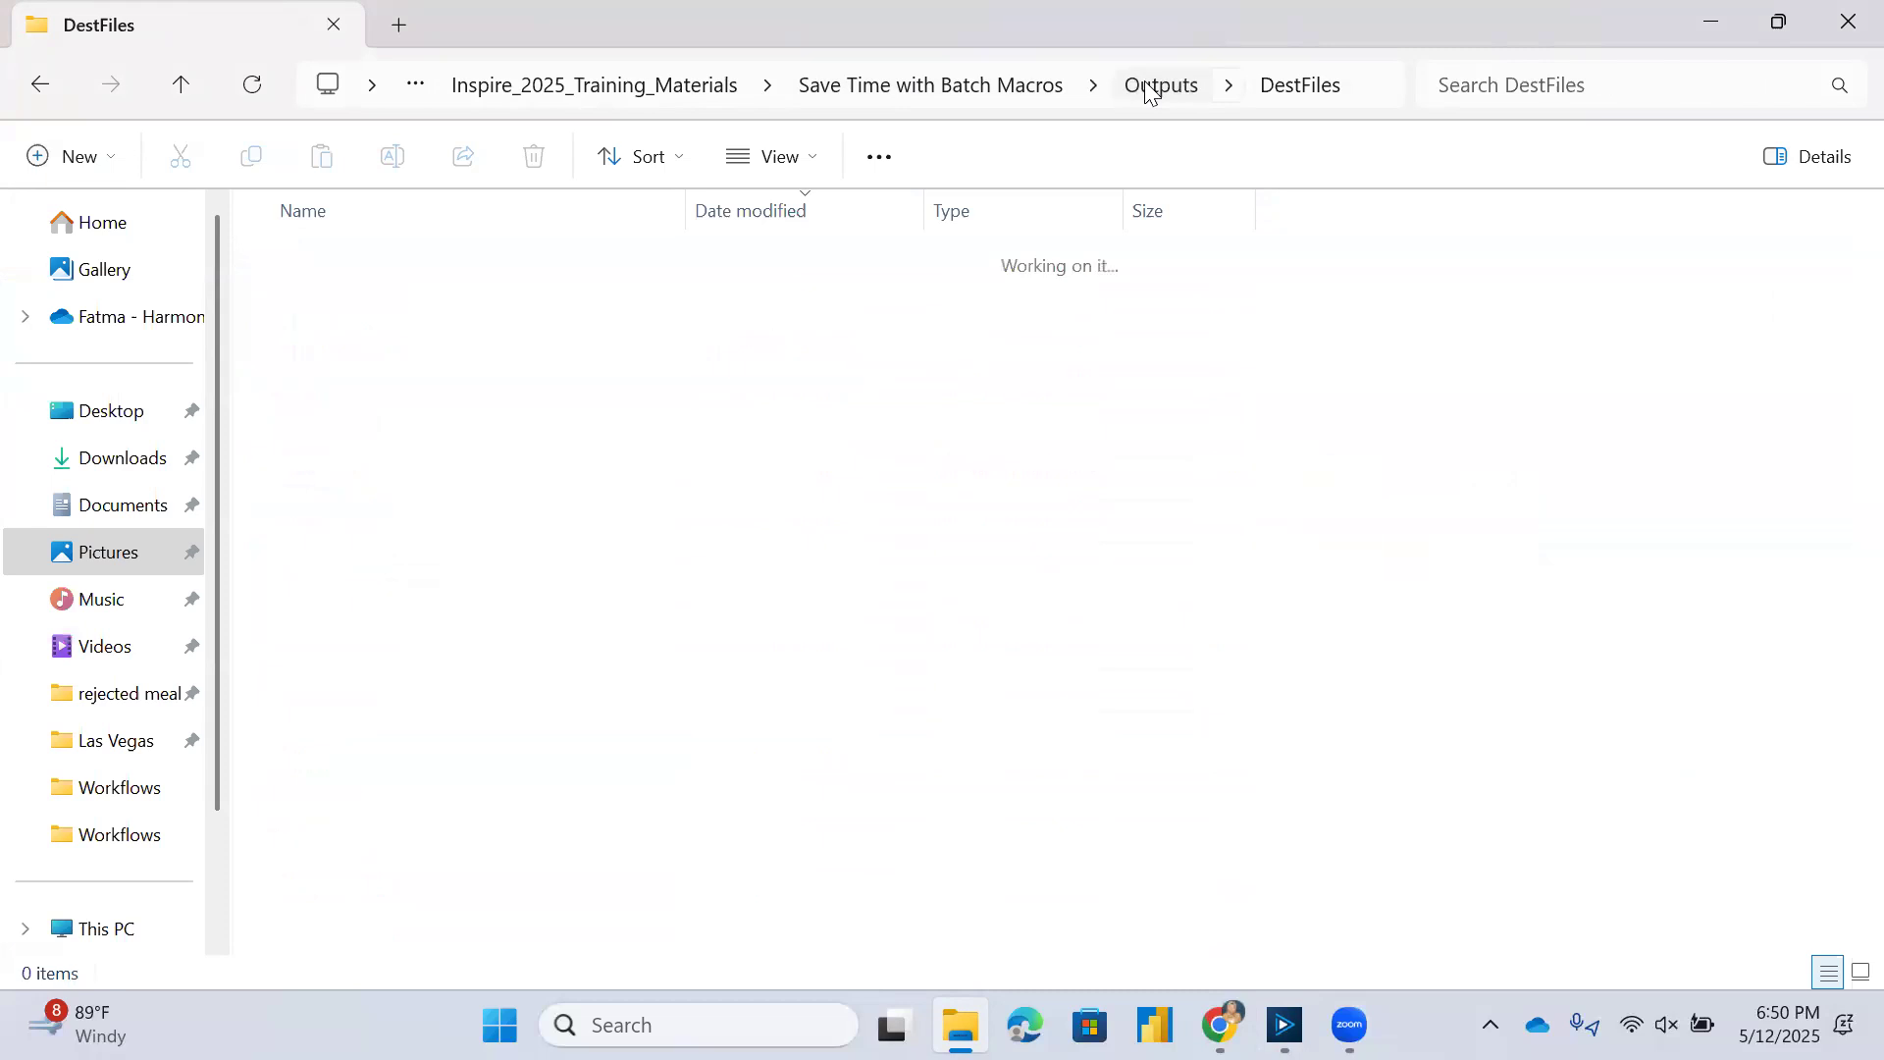
click(1011, 93)
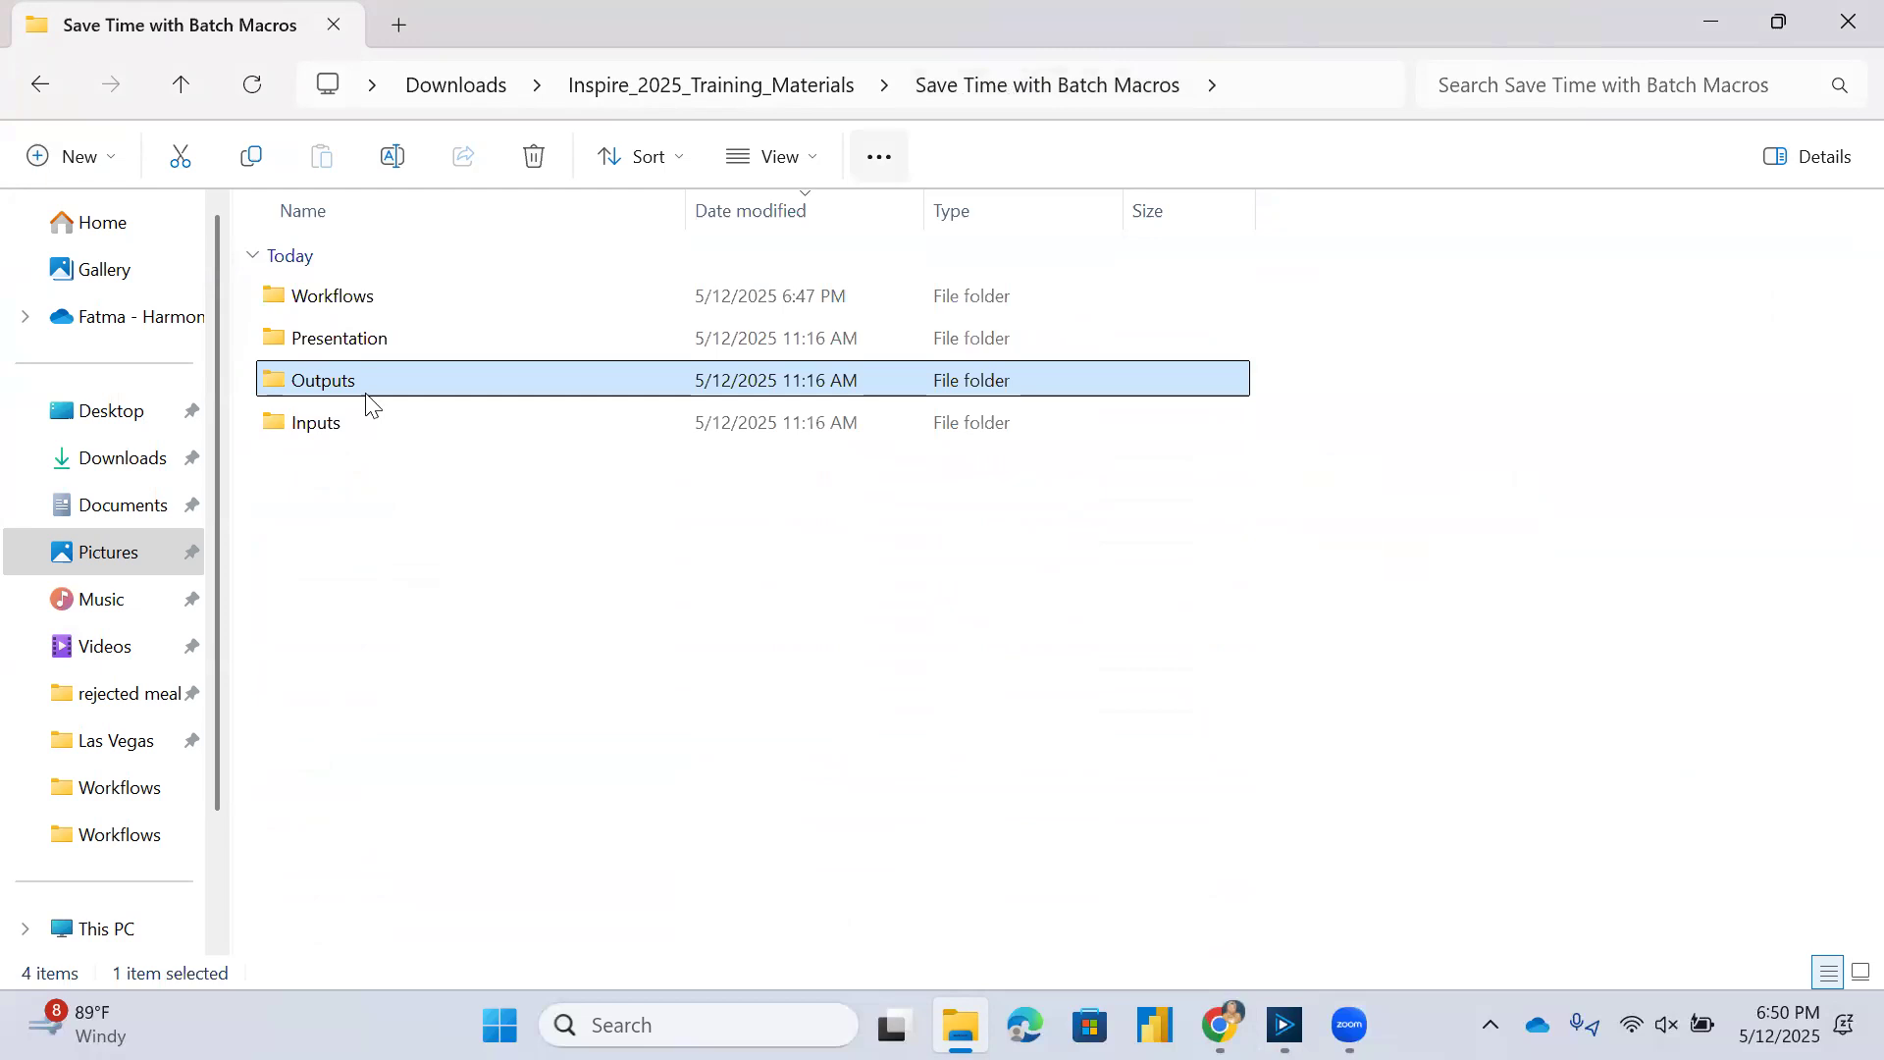
click(351, 432)
double_click(351, 432)
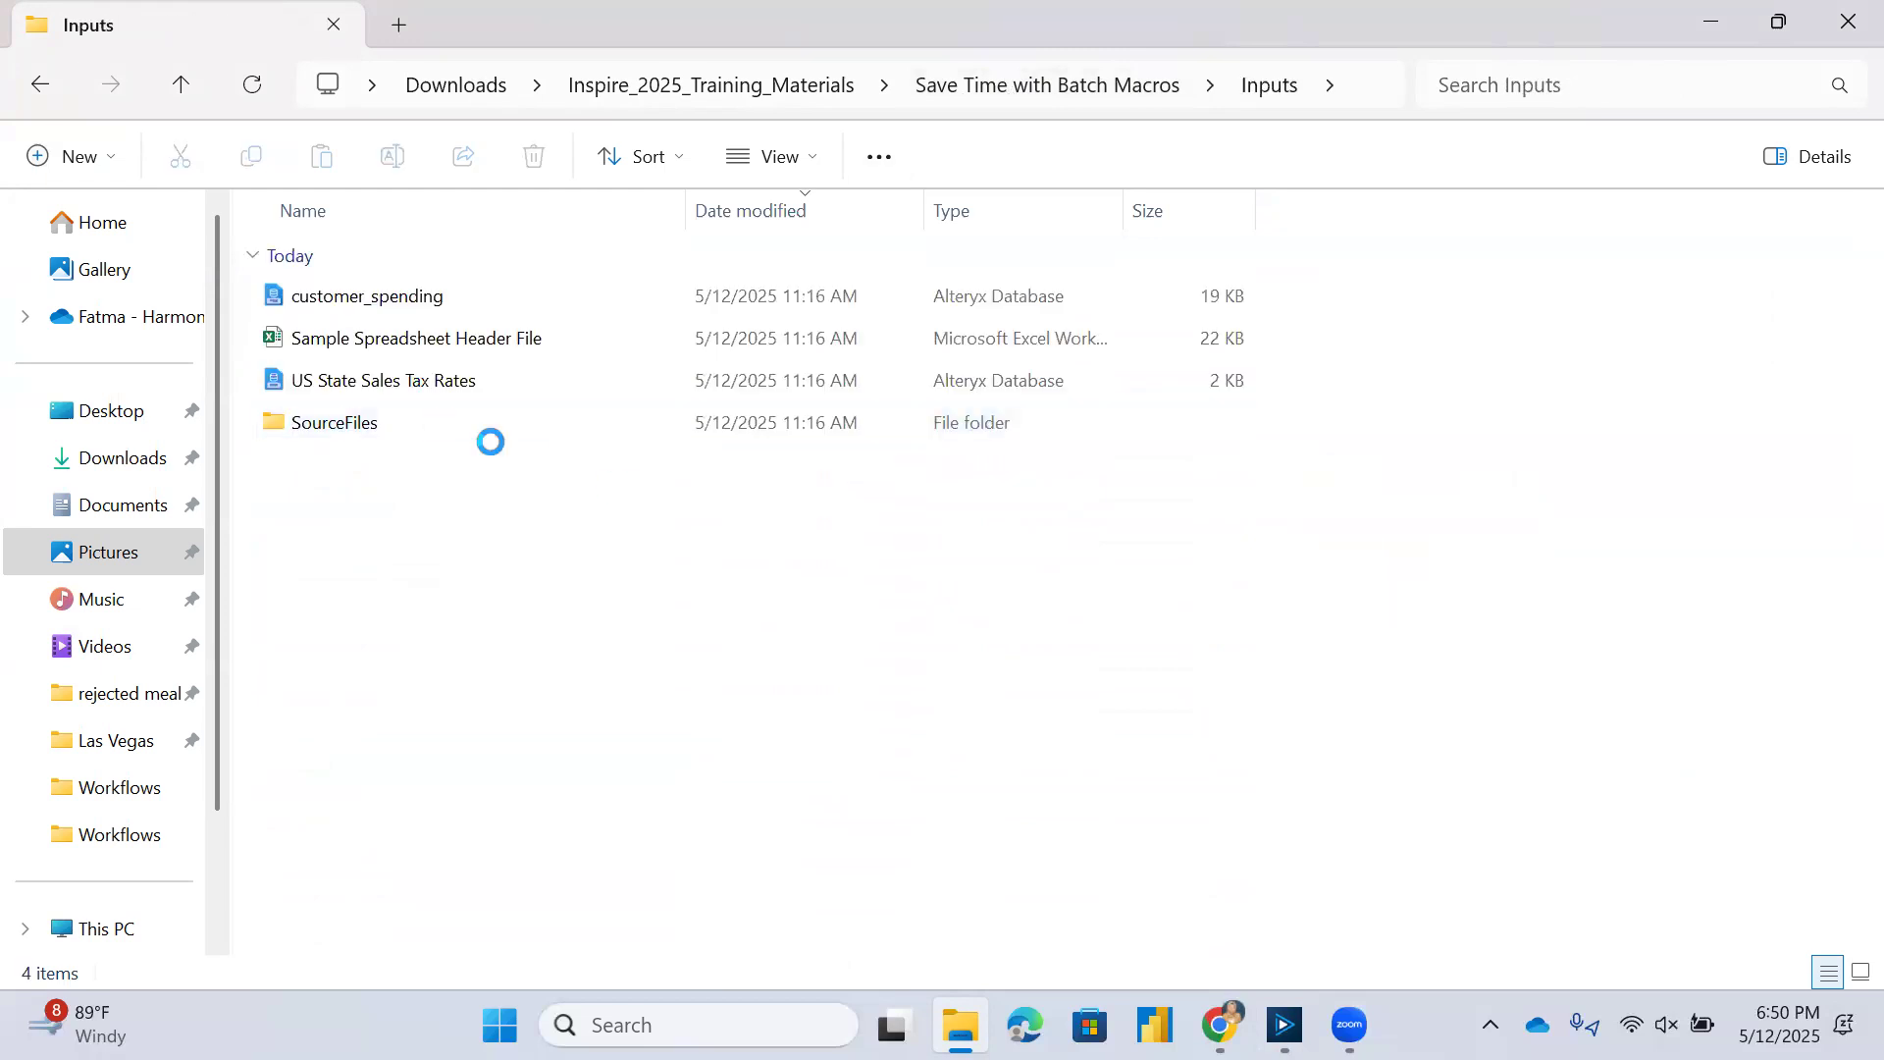
click(318, 407)
double_click(318, 407)
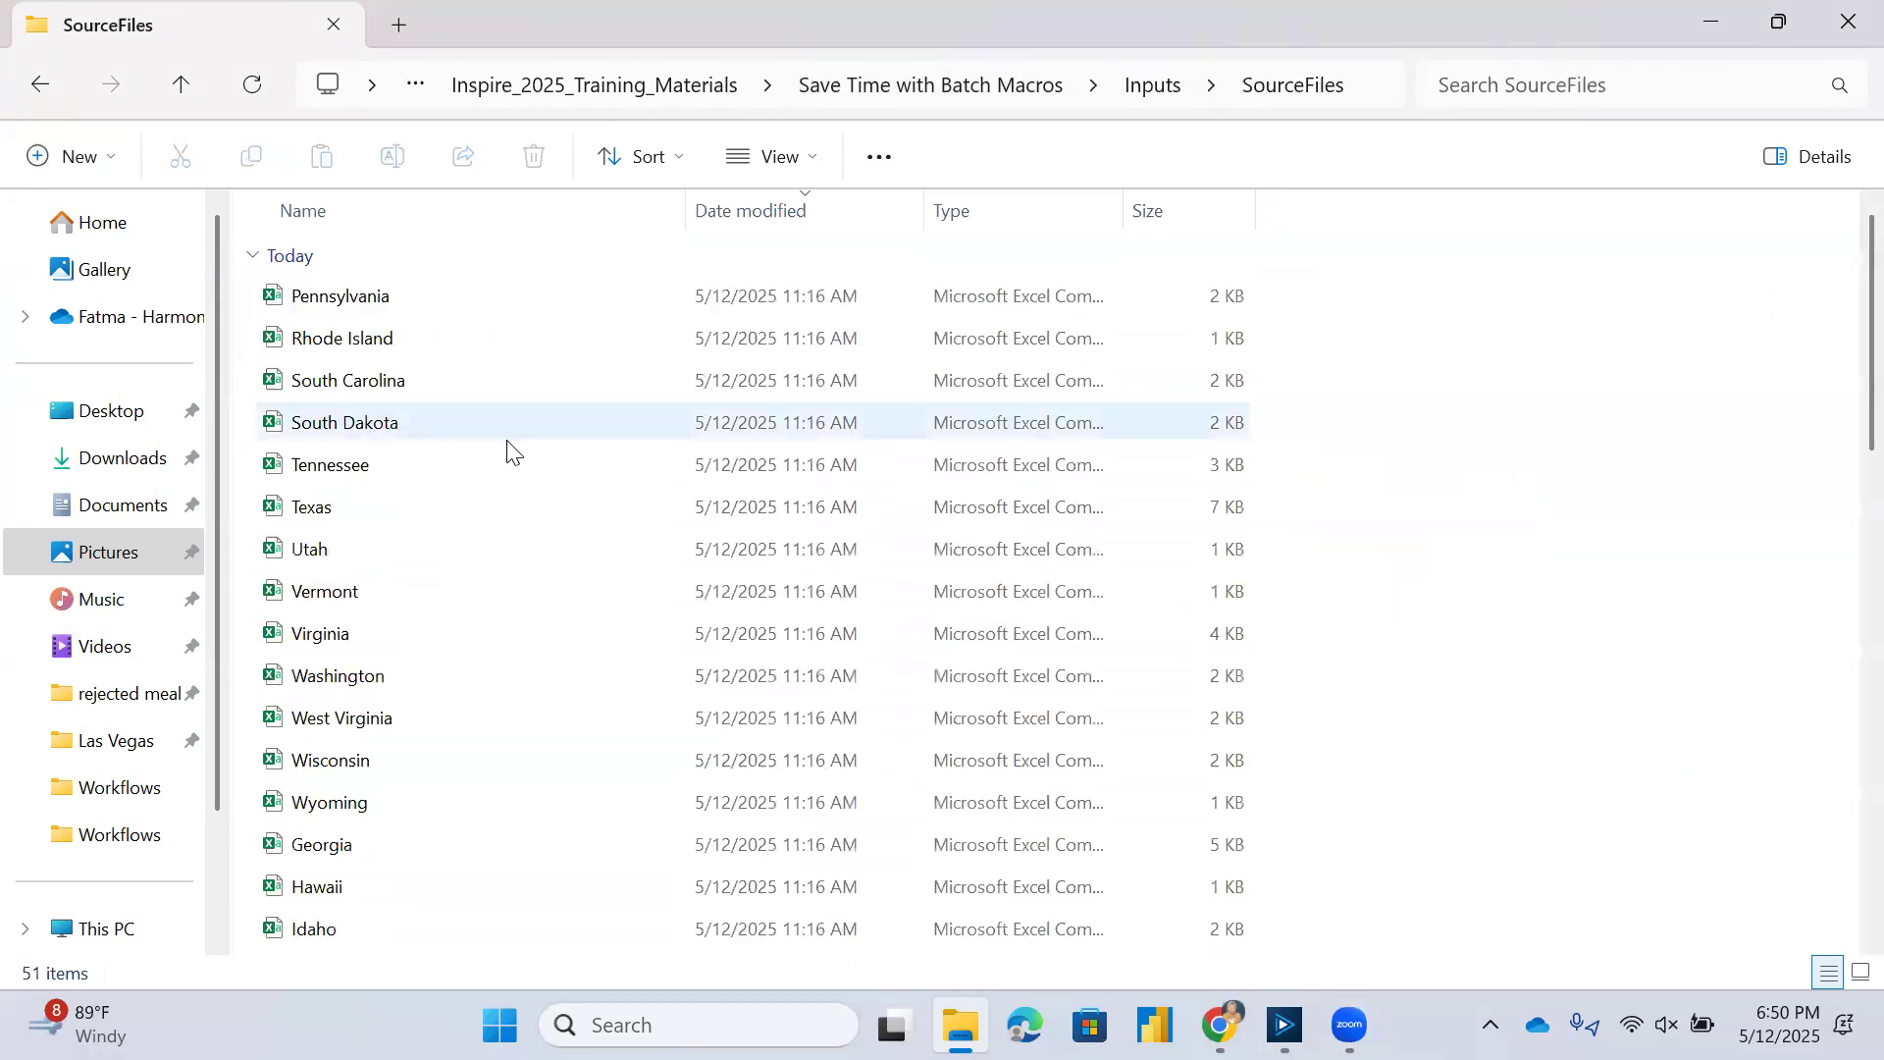
Open the source Vermont CSV in Excel, inspect its POP2000 and POP2010 columns, and close the file.
double_click(337, 600)
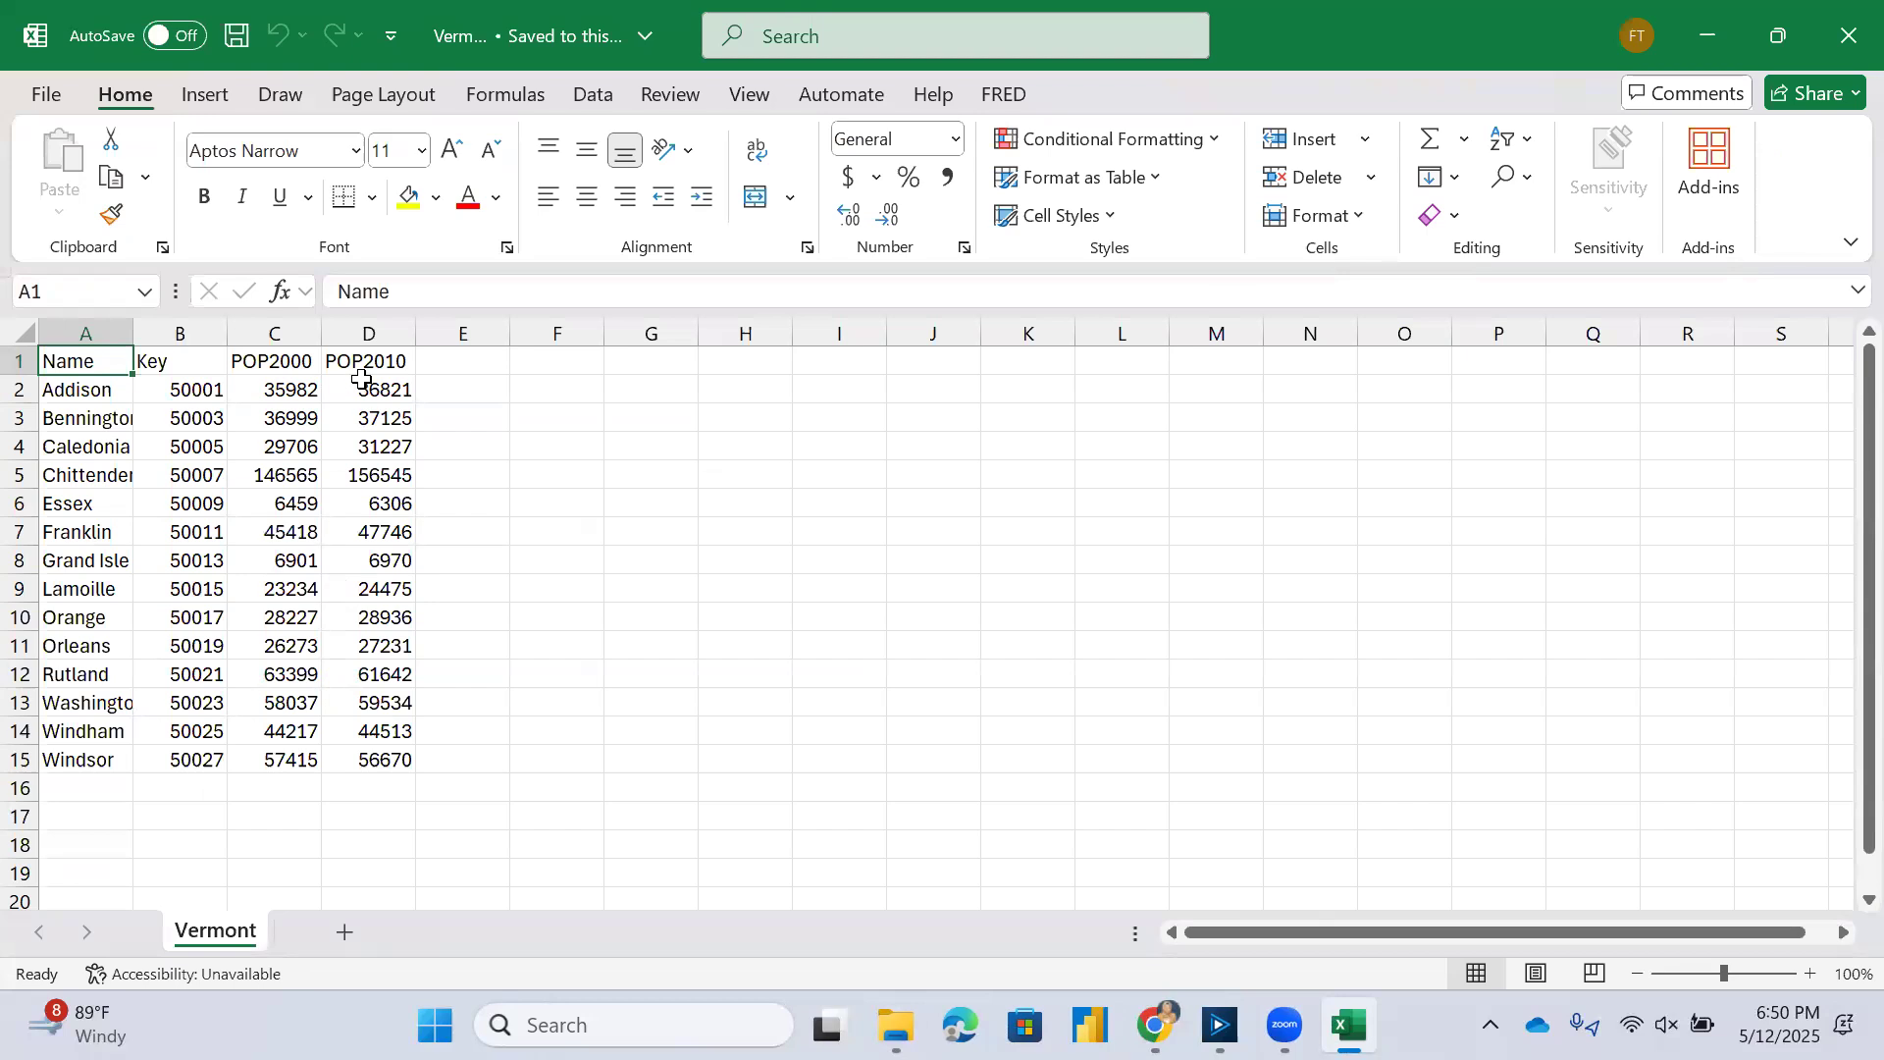
click(296, 326)
click(380, 329)
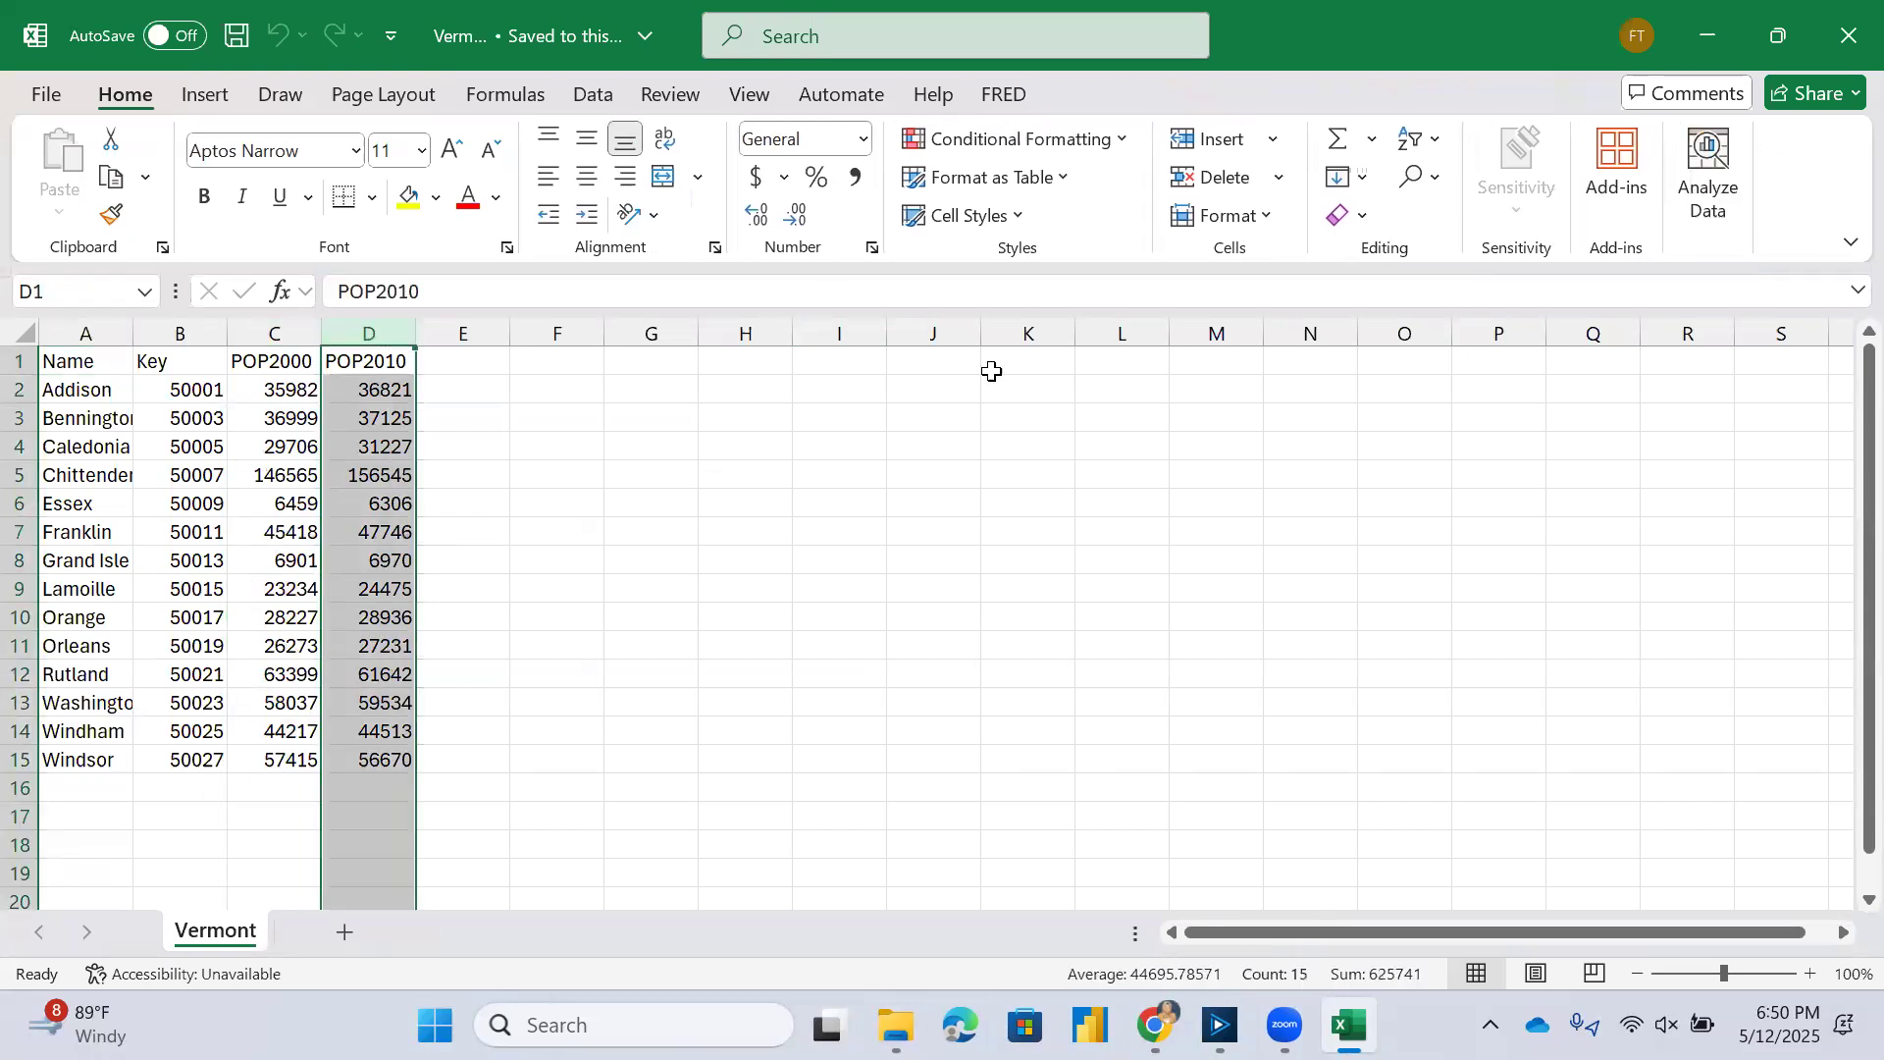
click(1841, 41)
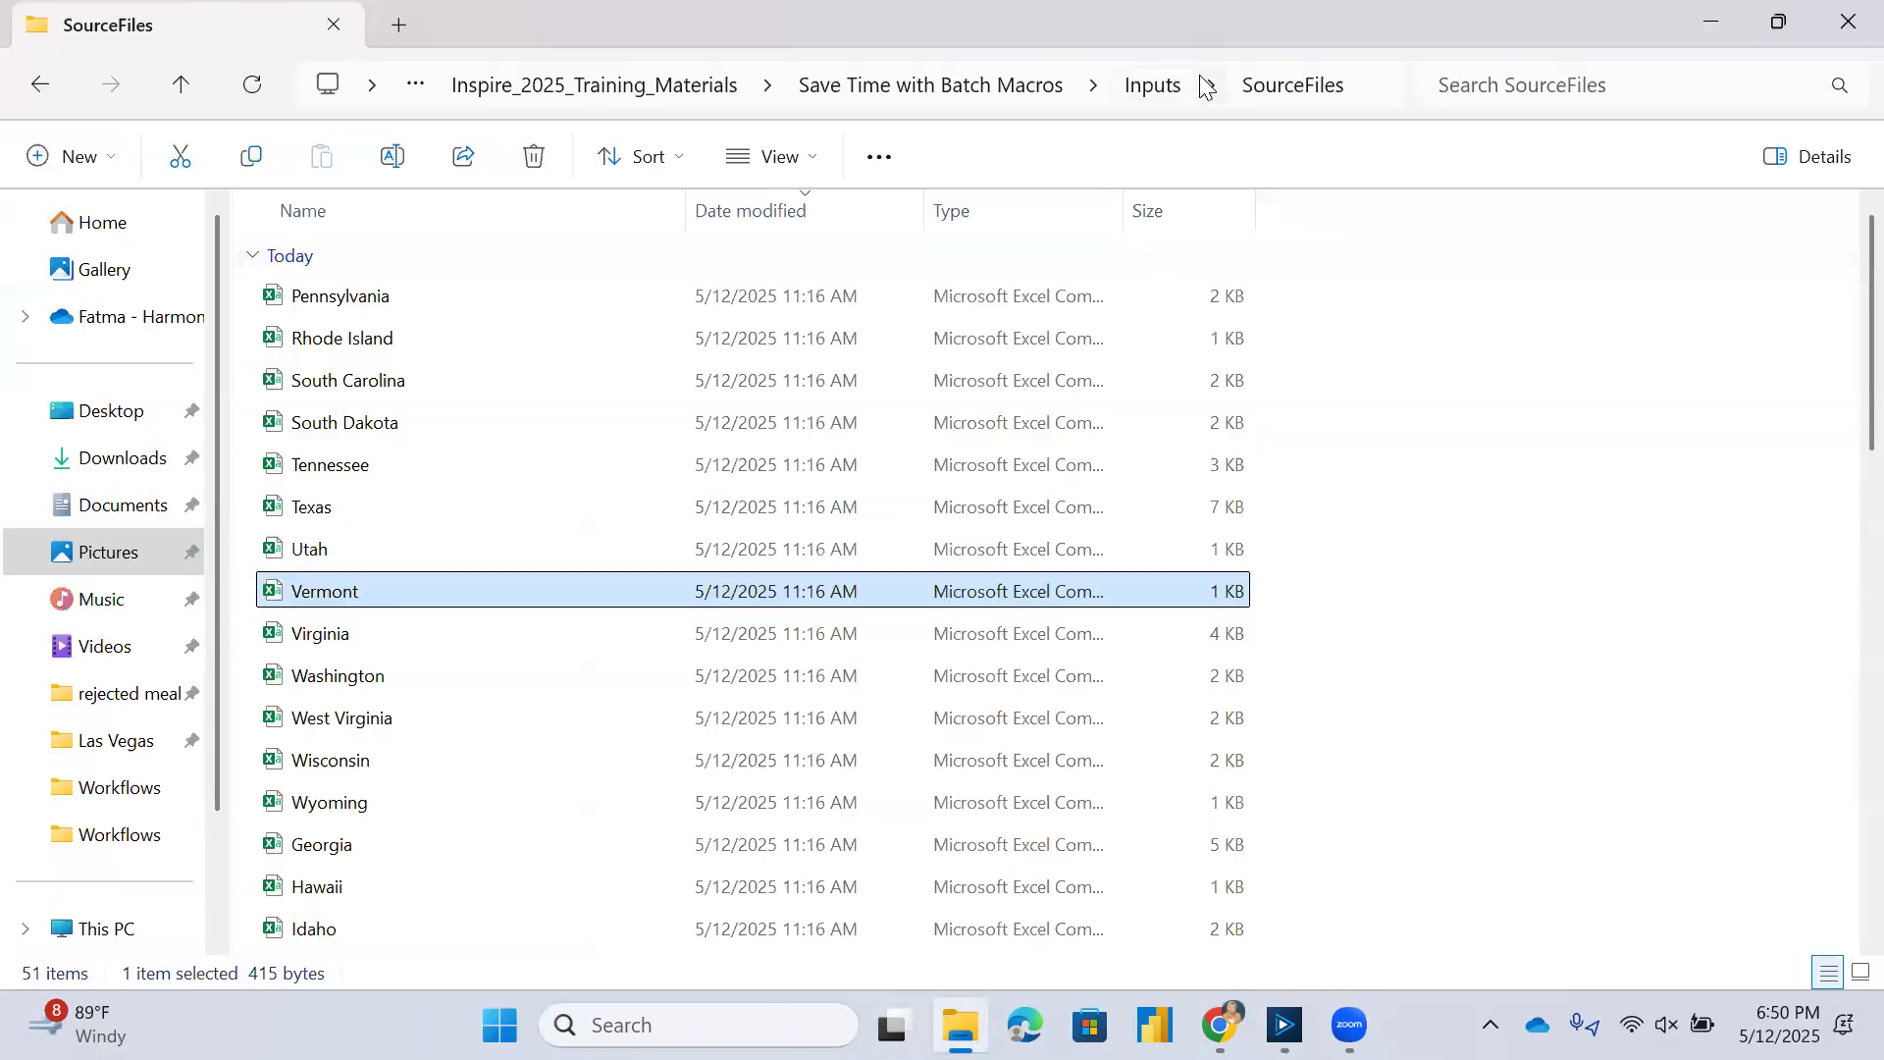
Open the generated Vermont CSV from the DestFiles folder under Outputs of Save Time with Batch Macros.
click(984, 78)
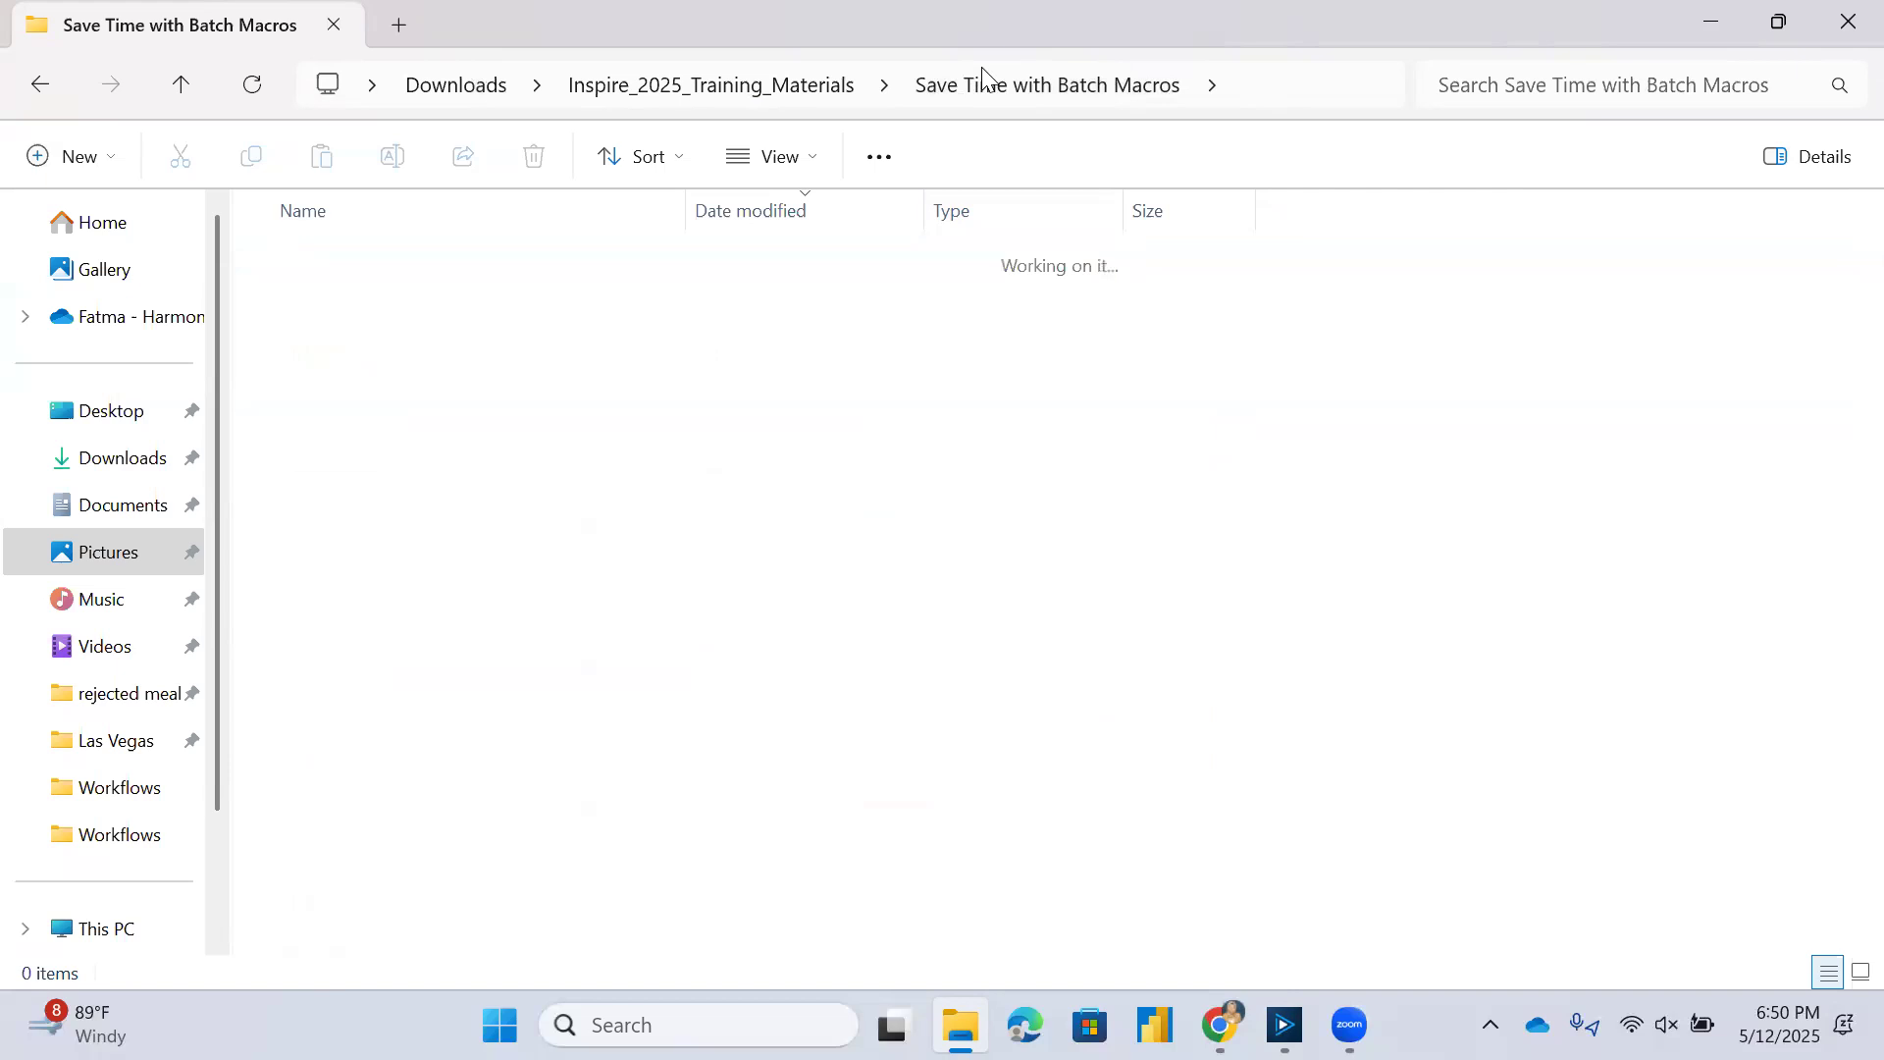
double_click(335, 377)
double_click(334, 299)
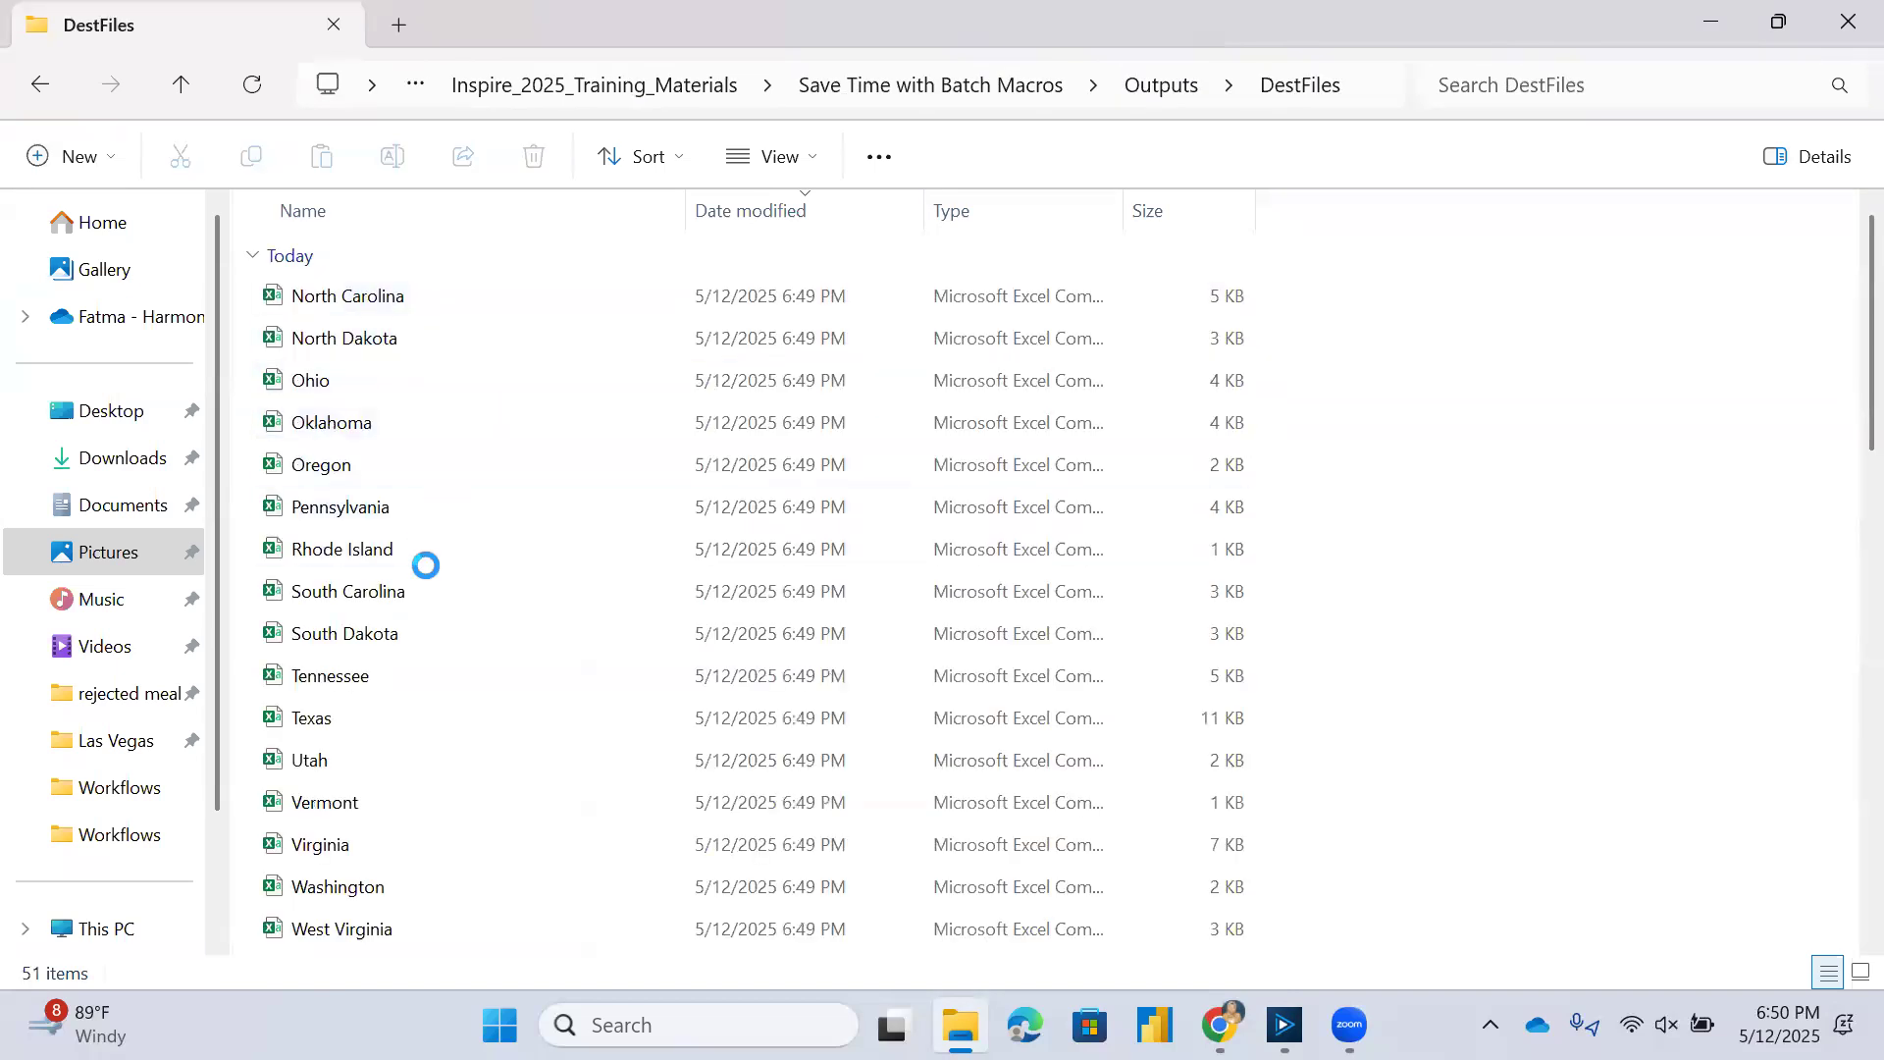
double_click(329, 805)
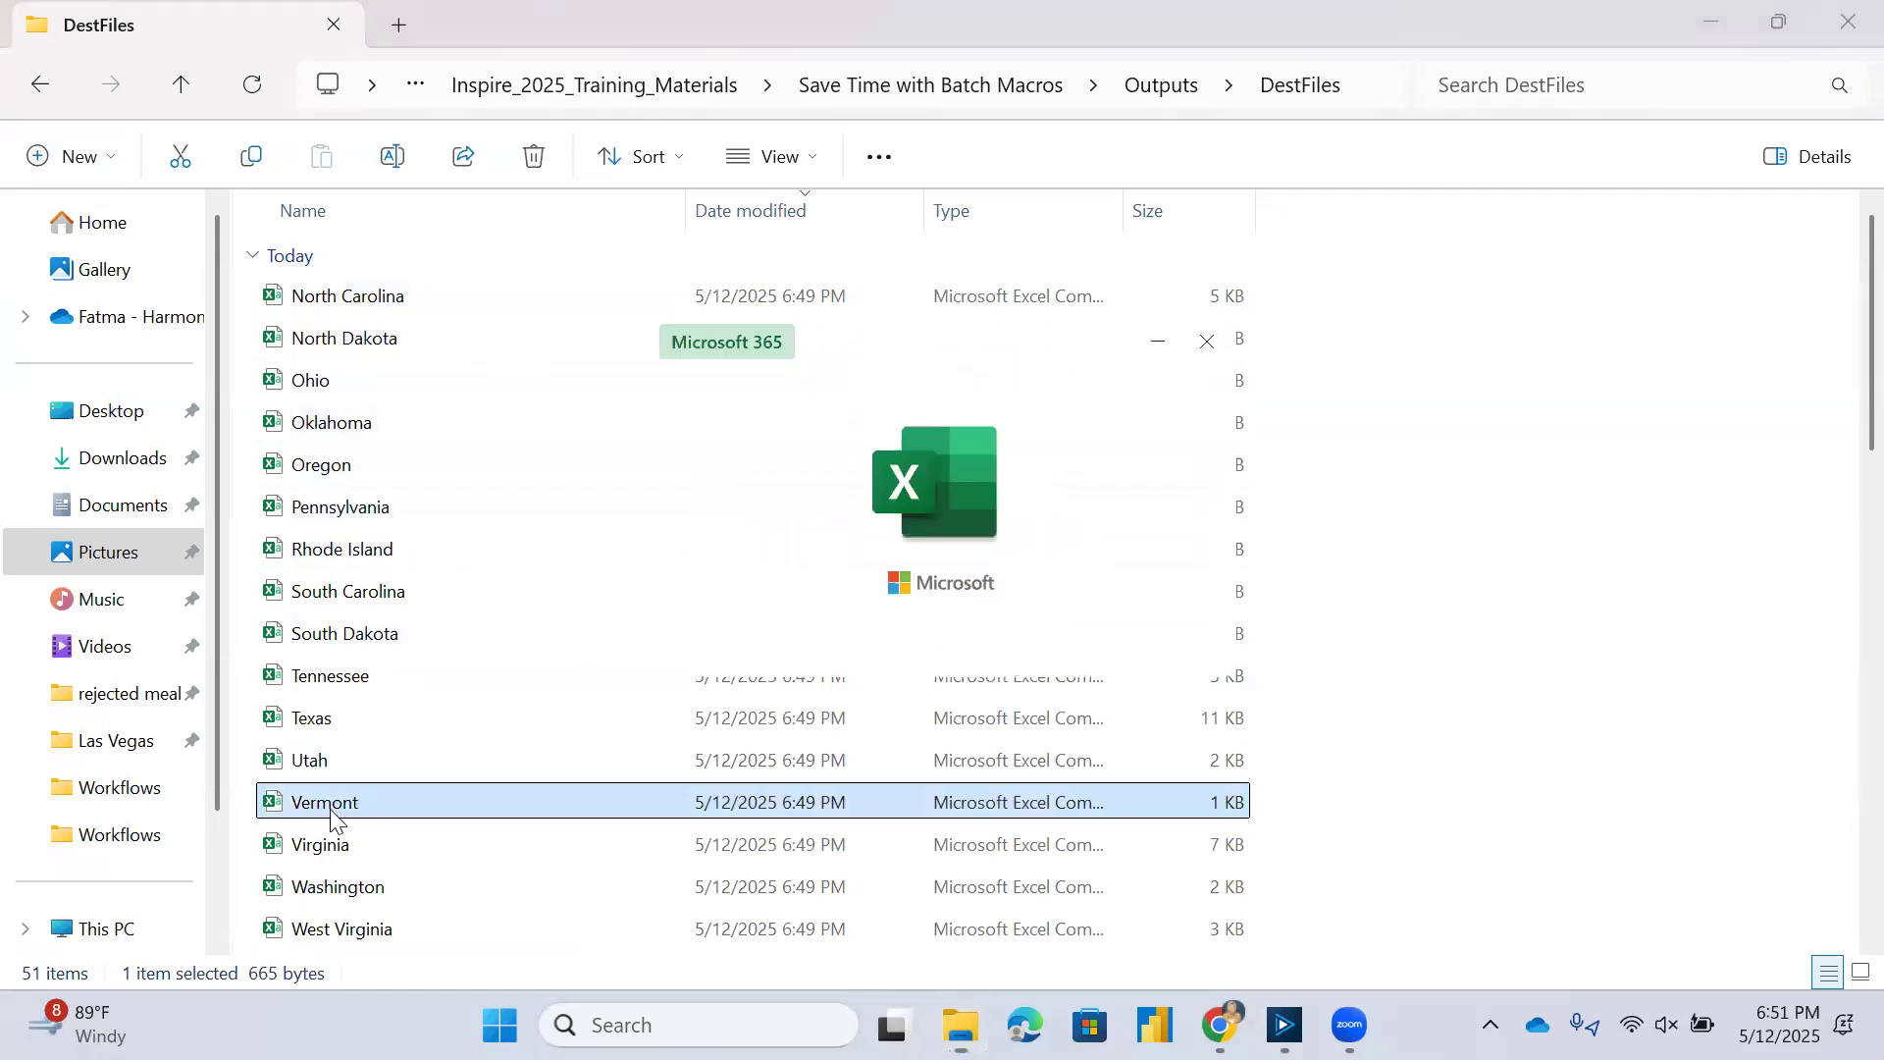